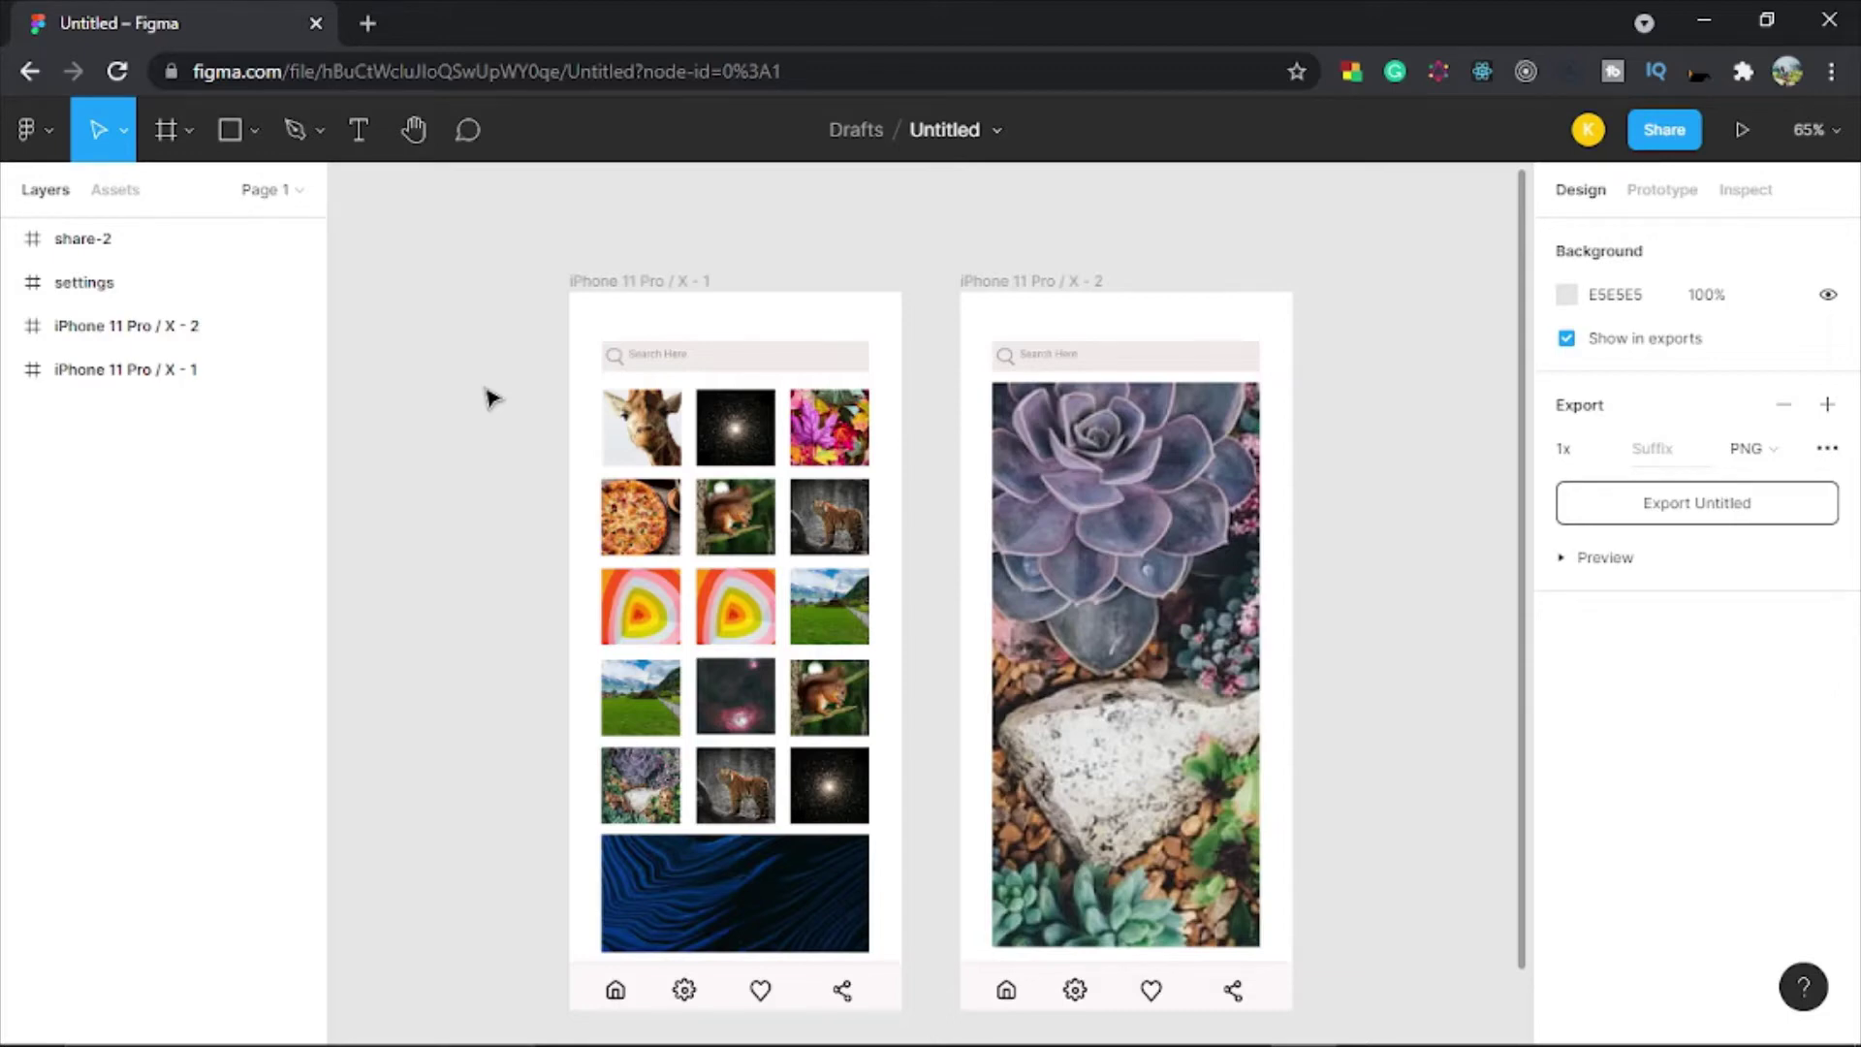
pyautogui.click(1726, 20)
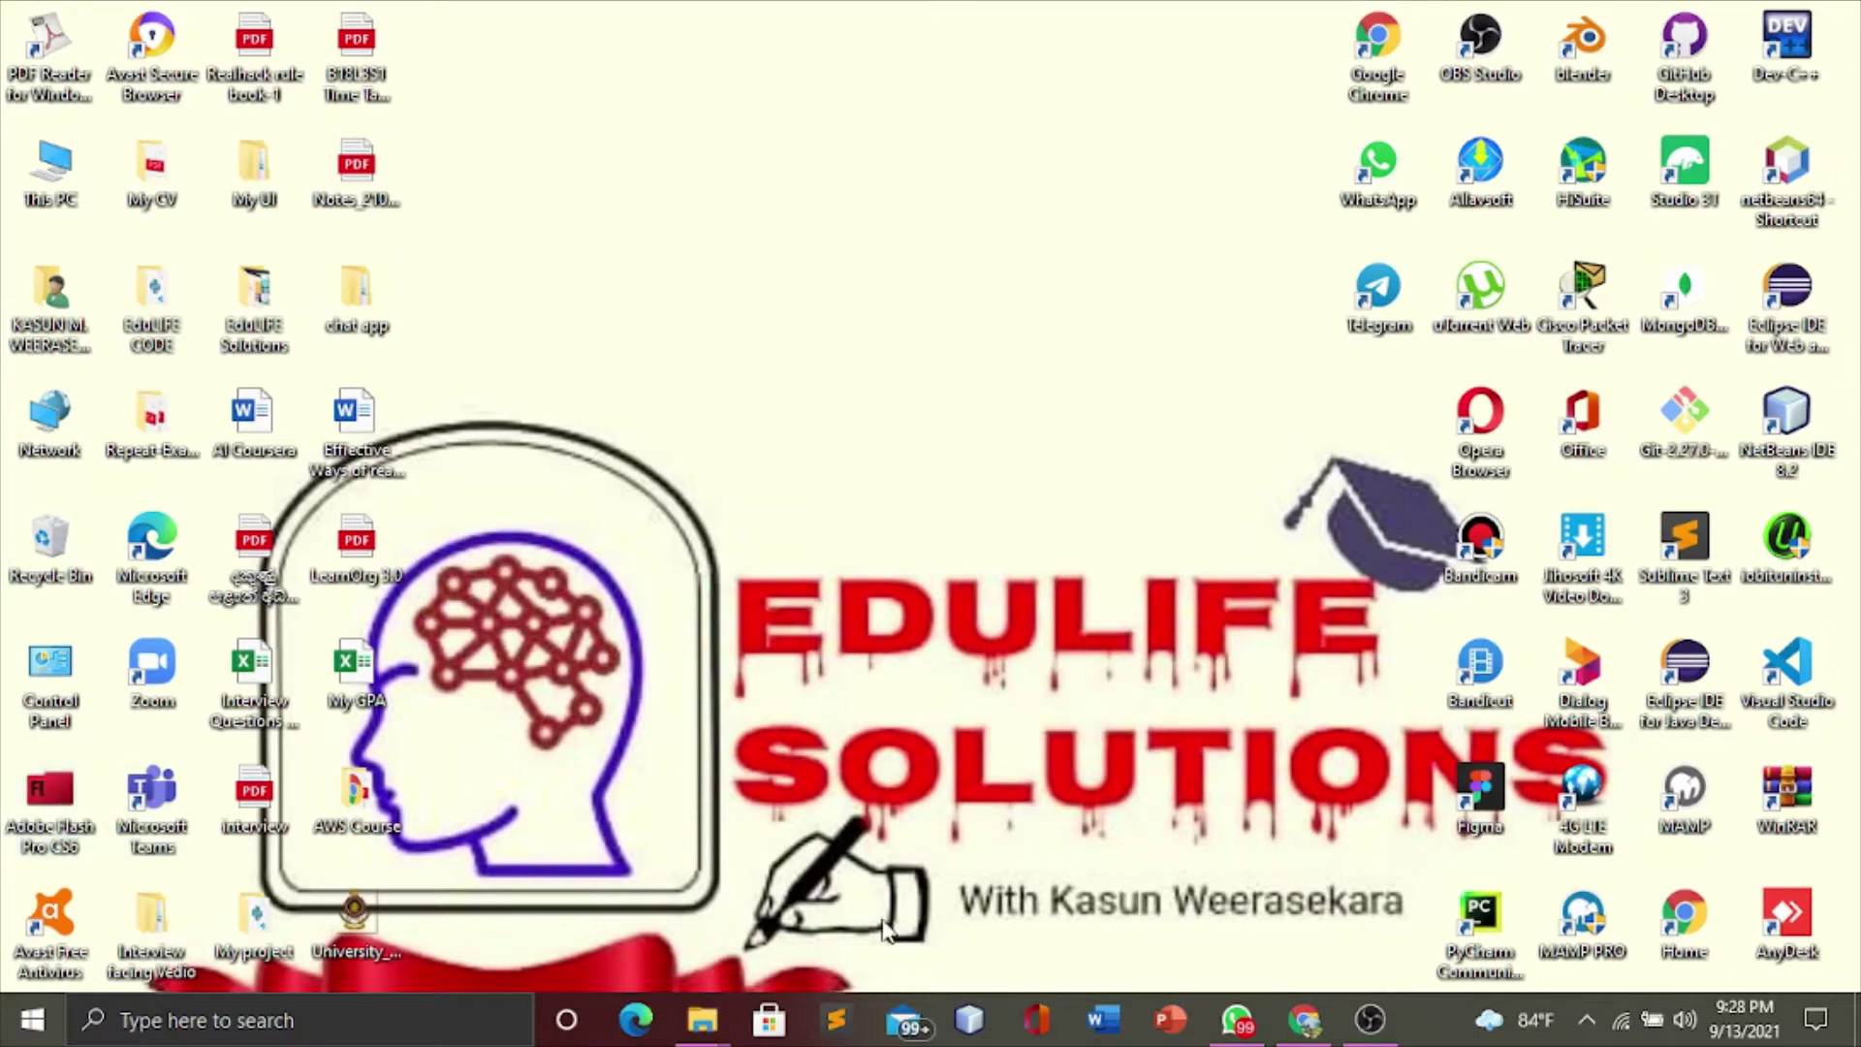
pyautogui.click(1307, 1019)
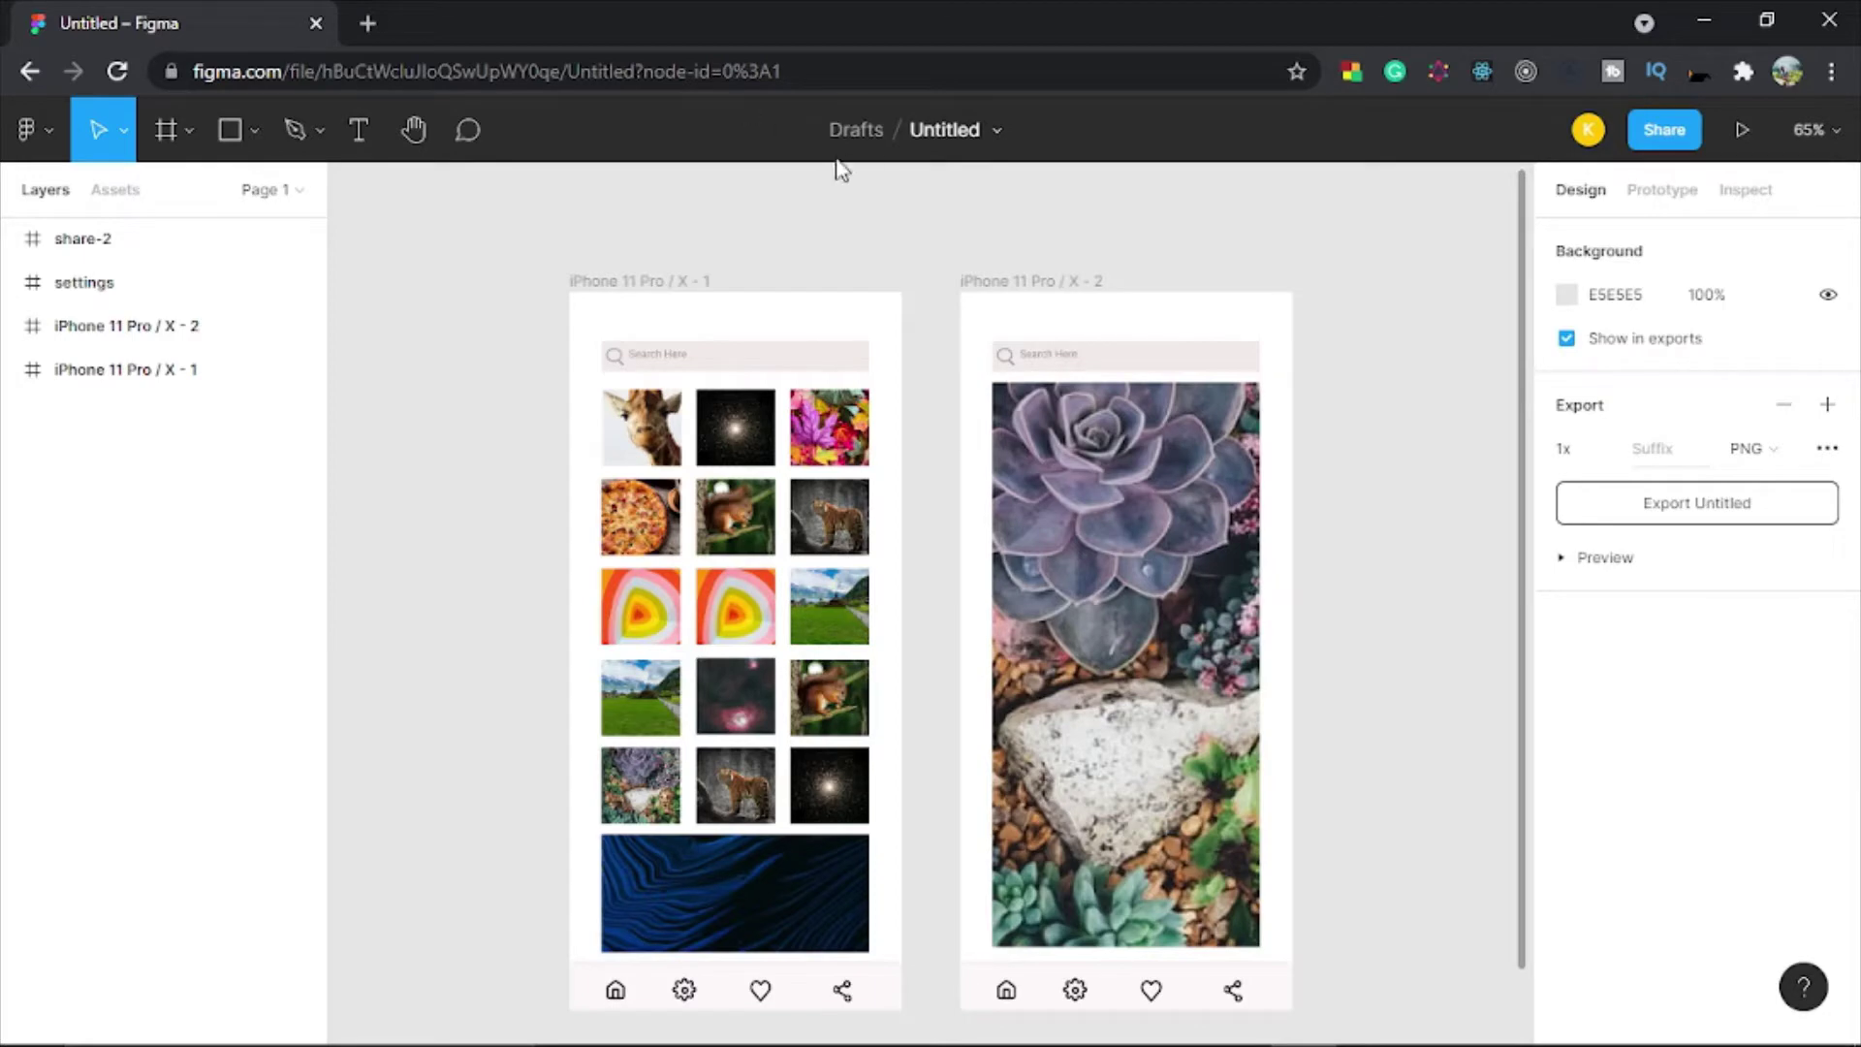
# Step: Look through the team projects the draft file could be moved to, and leave without moving it
pyautogui.click(857, 129)
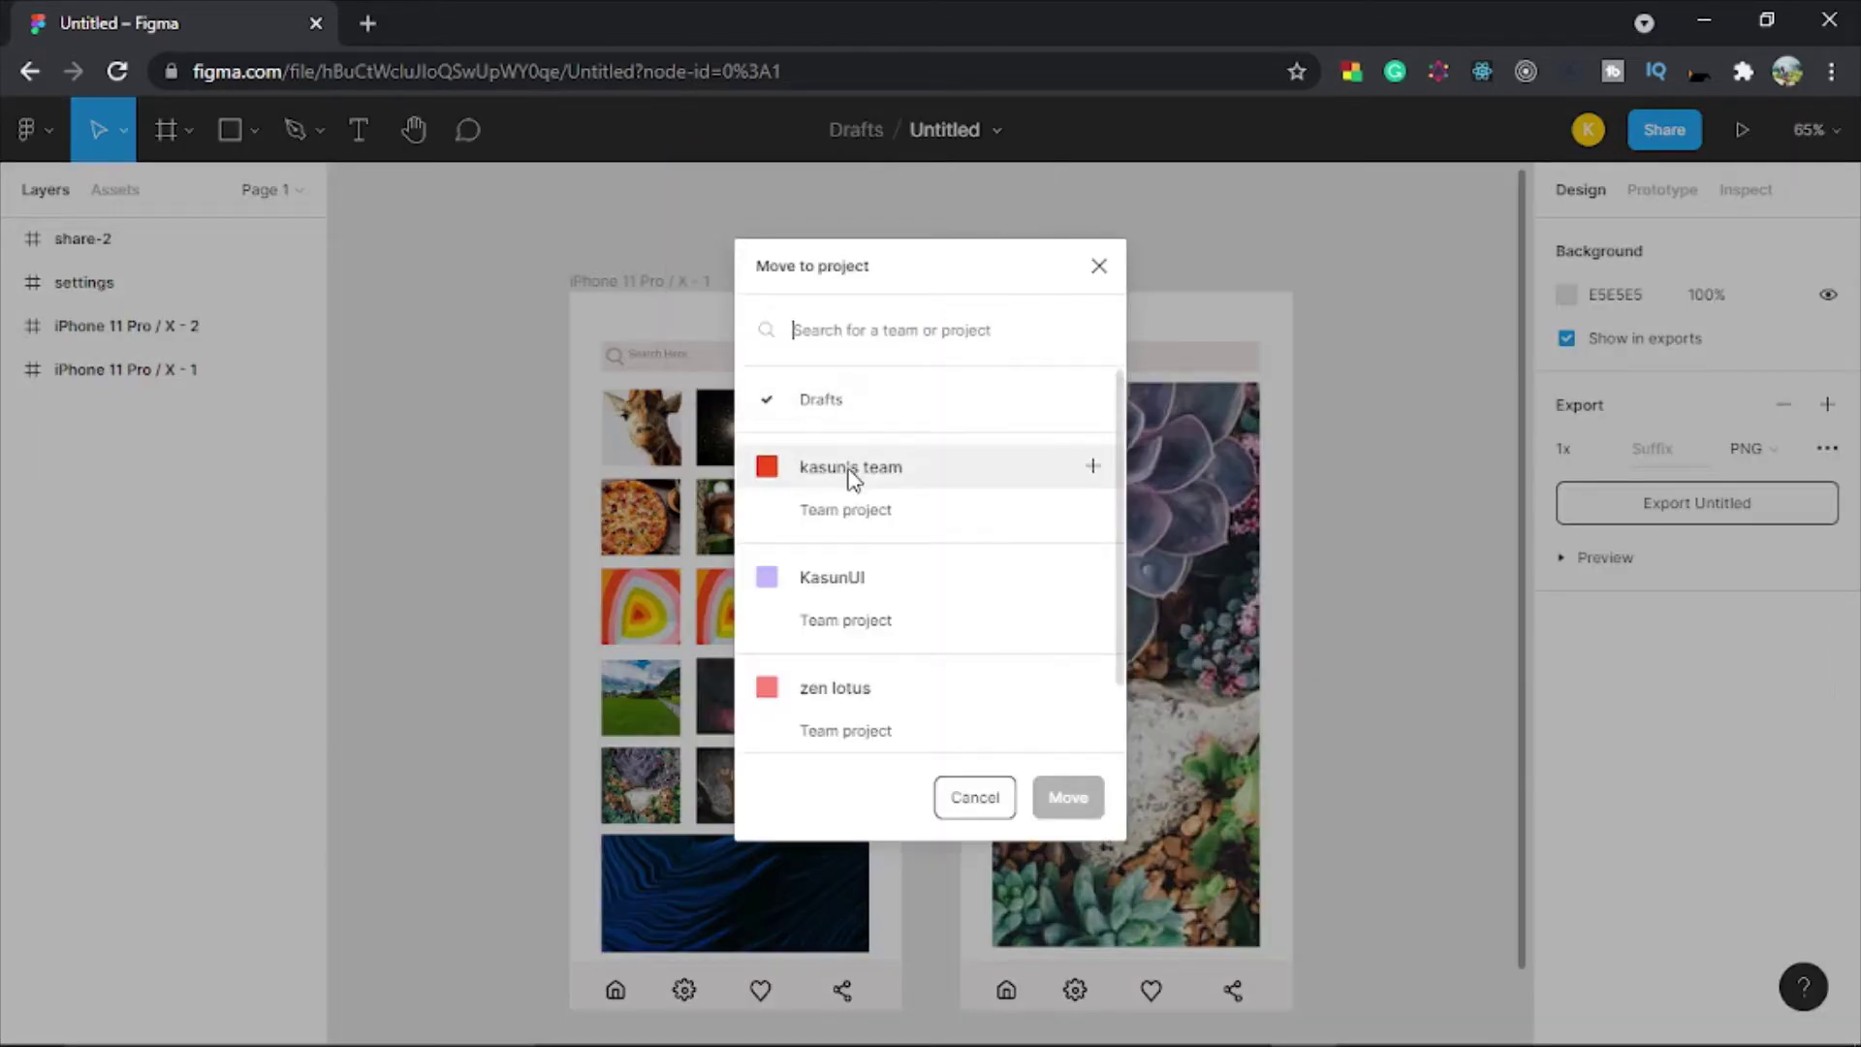
pyautogui.scroll(-1, 853, 475)
pyautogui.scroll(1, 853, 474)
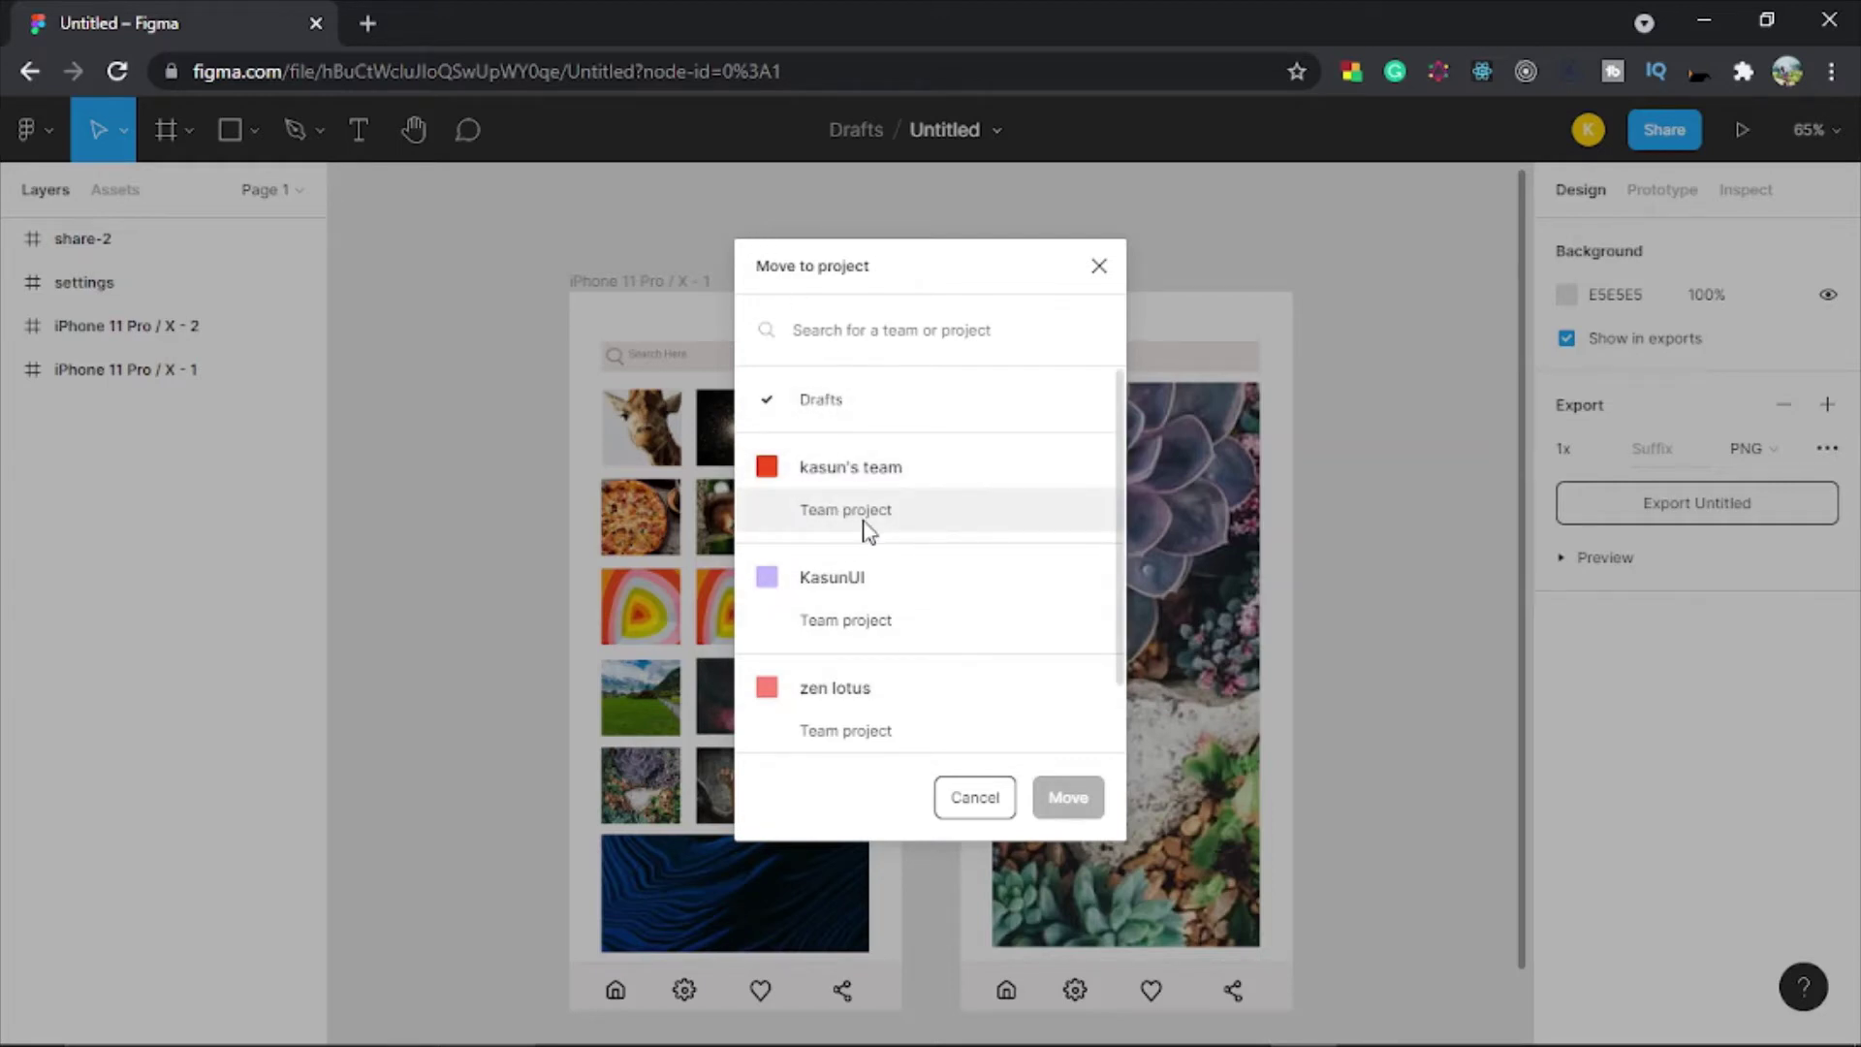
pyautogui.moveTo(870, 531)
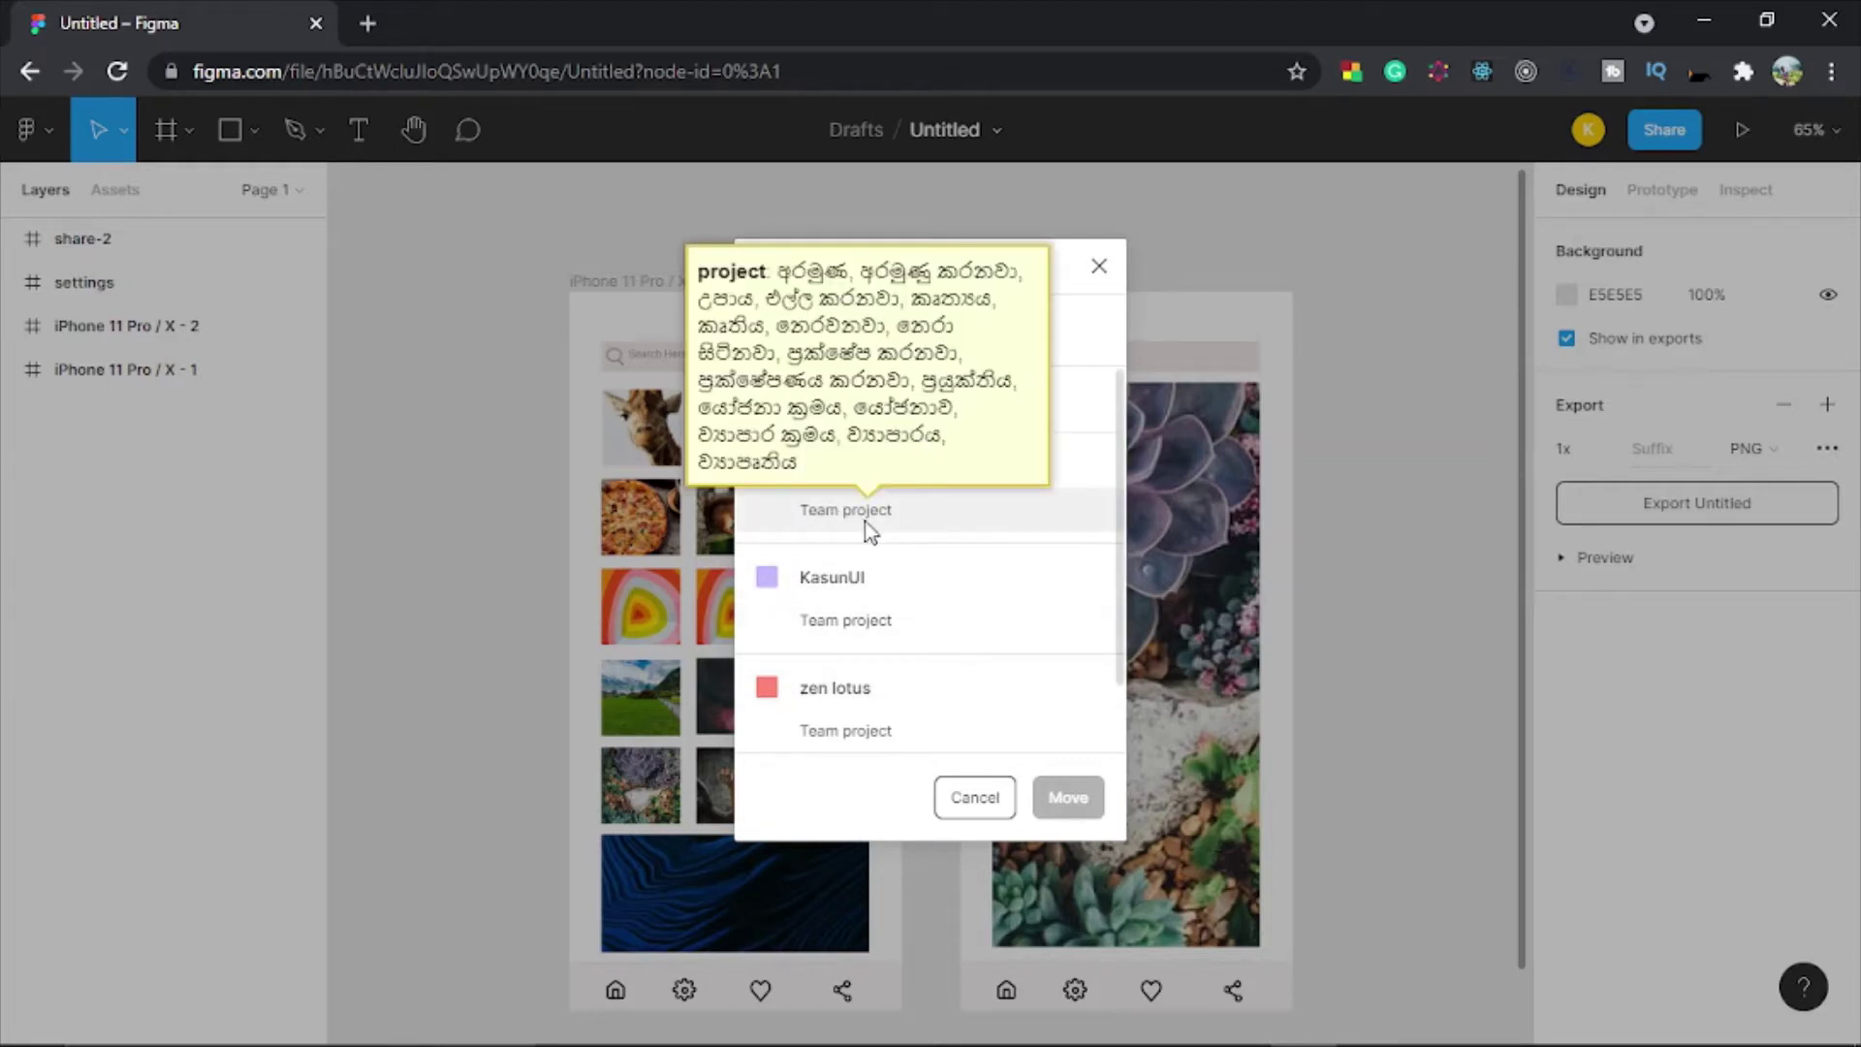
pyautogui.click(1113, 270)
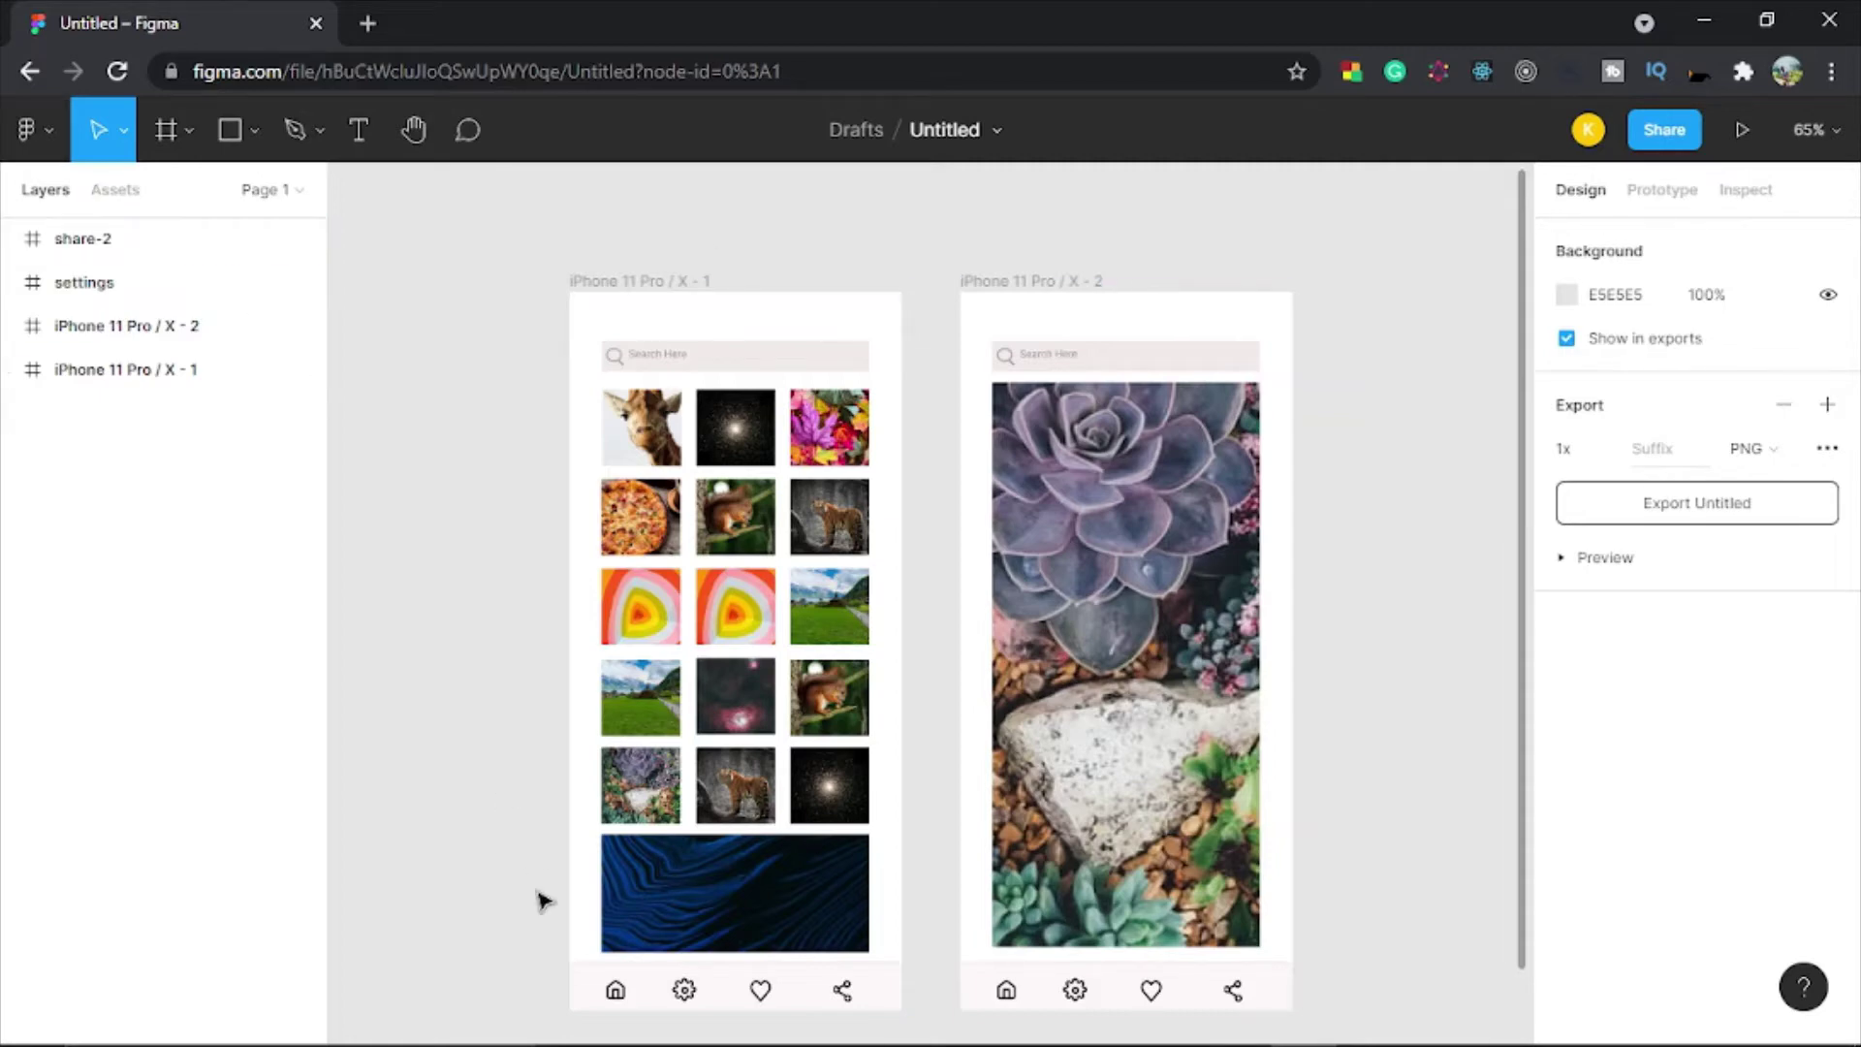
# Step: Examine the main menu's command groups, including Edit, View, Vector, Arrange, Plugins and Preferences
pyautogui.click(41, 130)
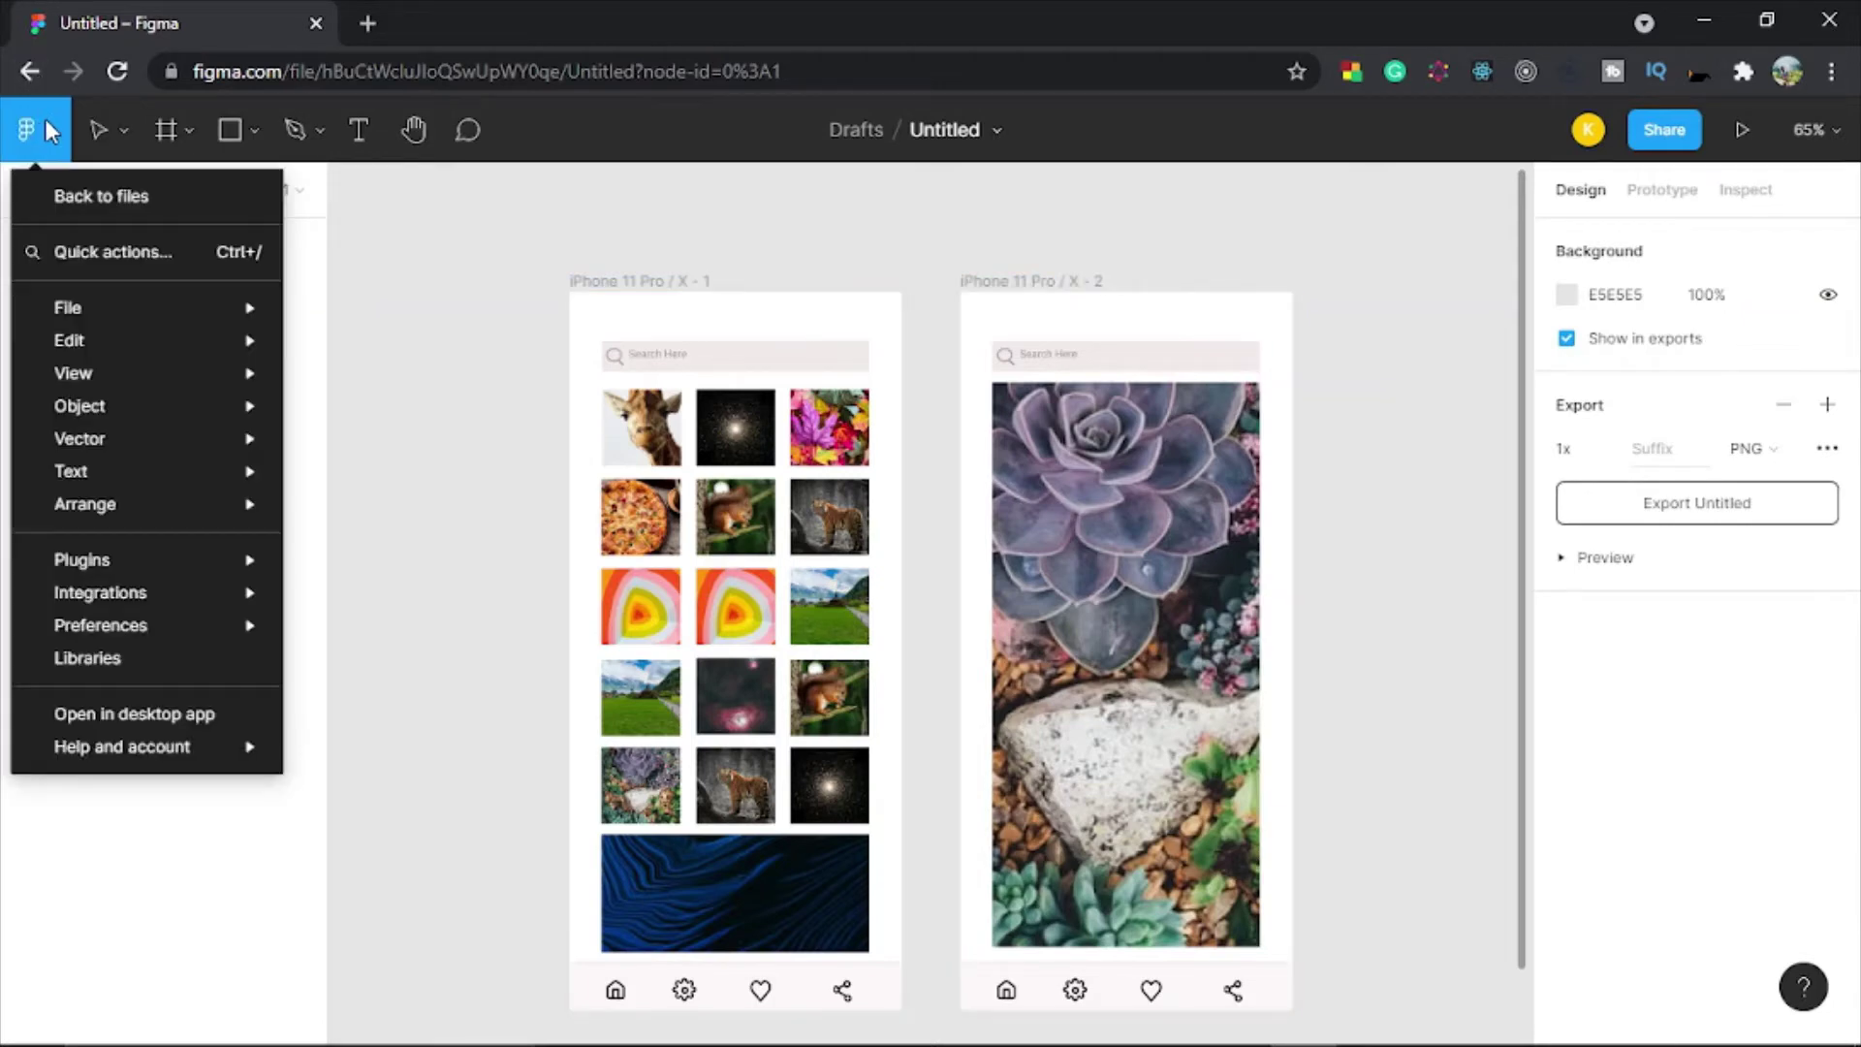
pyautogui.moveTo(141, 208)
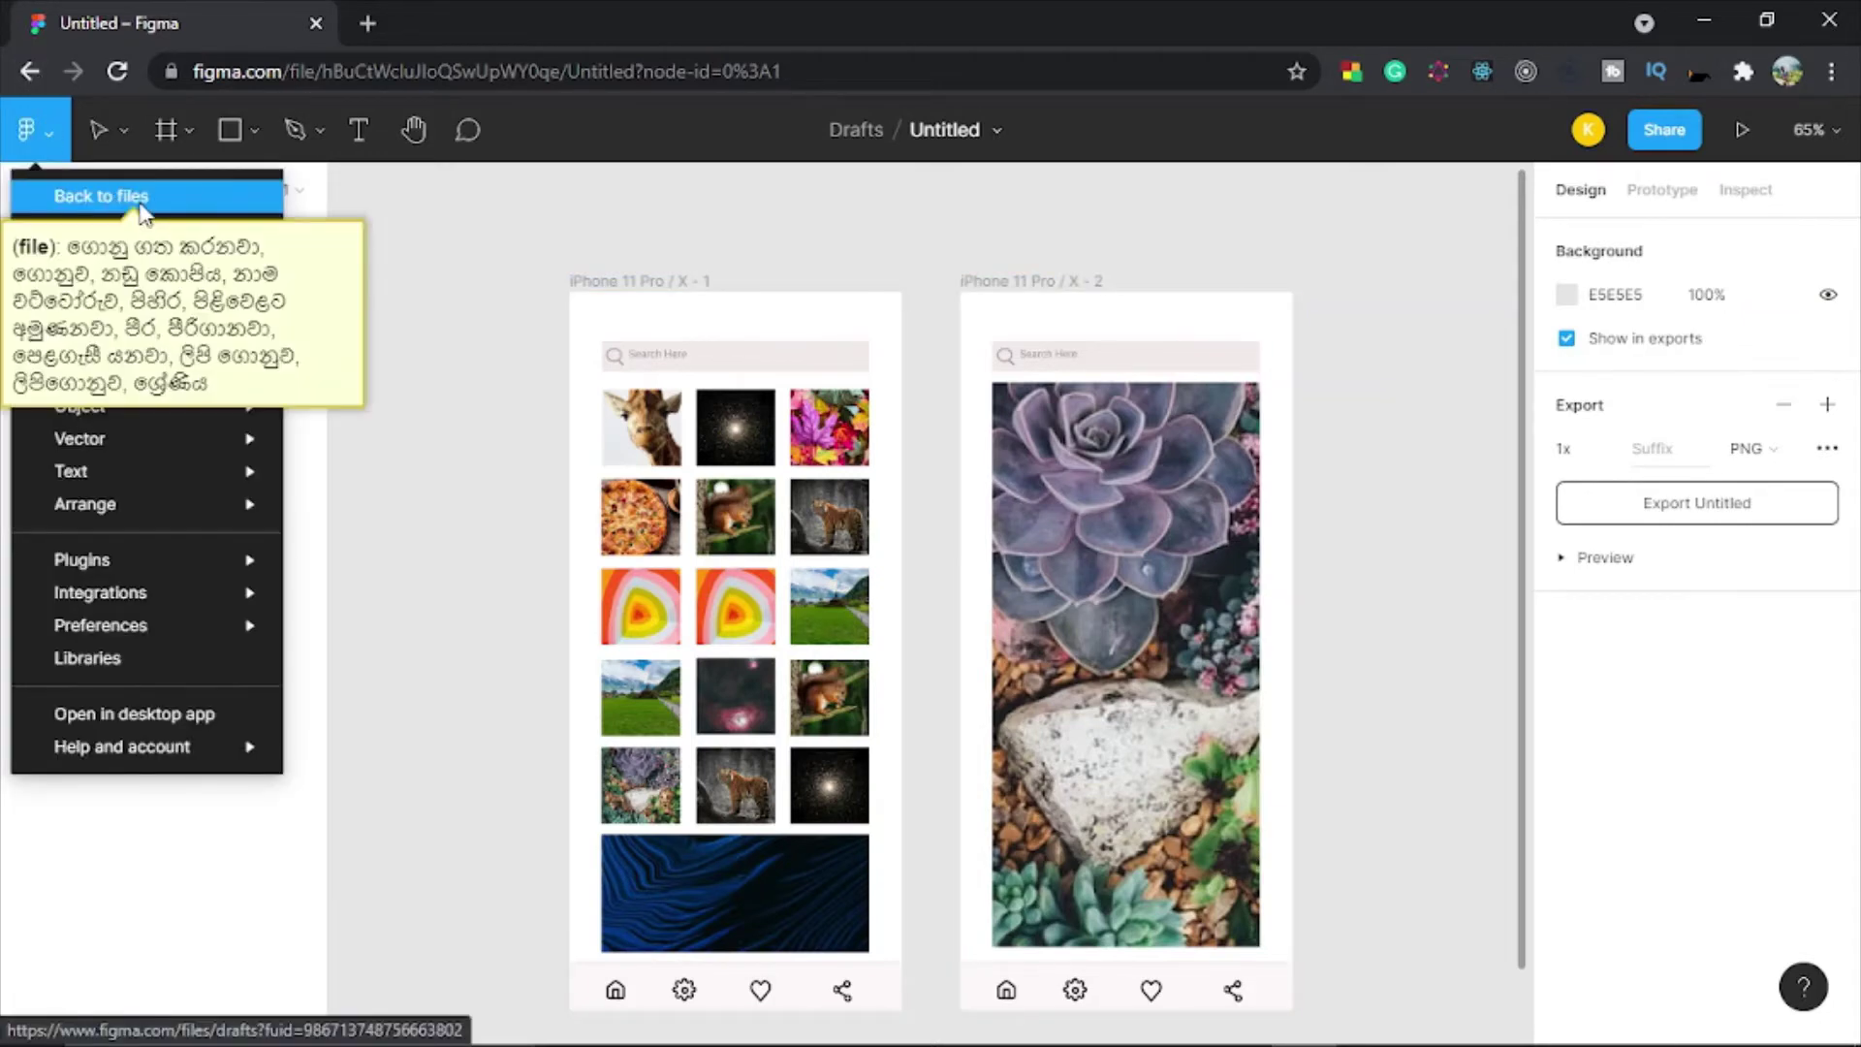
pyautogui.moveTo(144, 308)
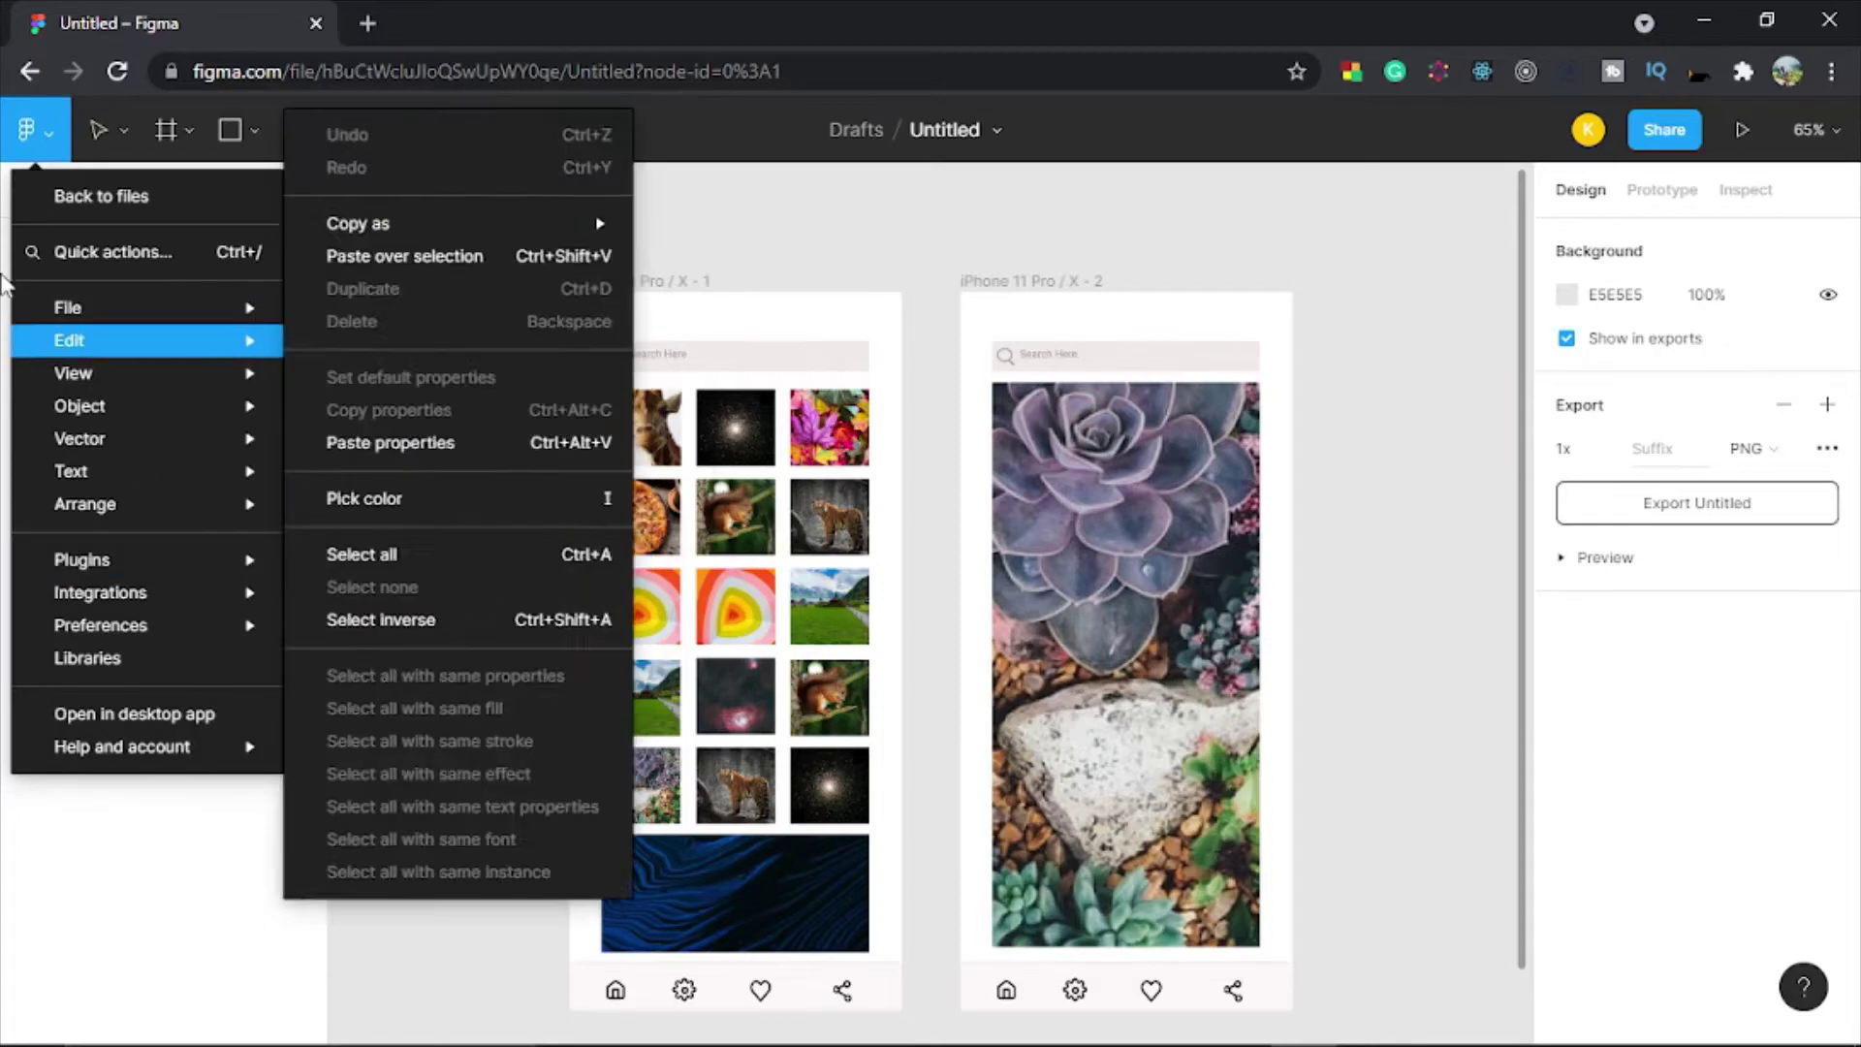
pyautogui.moveTo(97, 351)
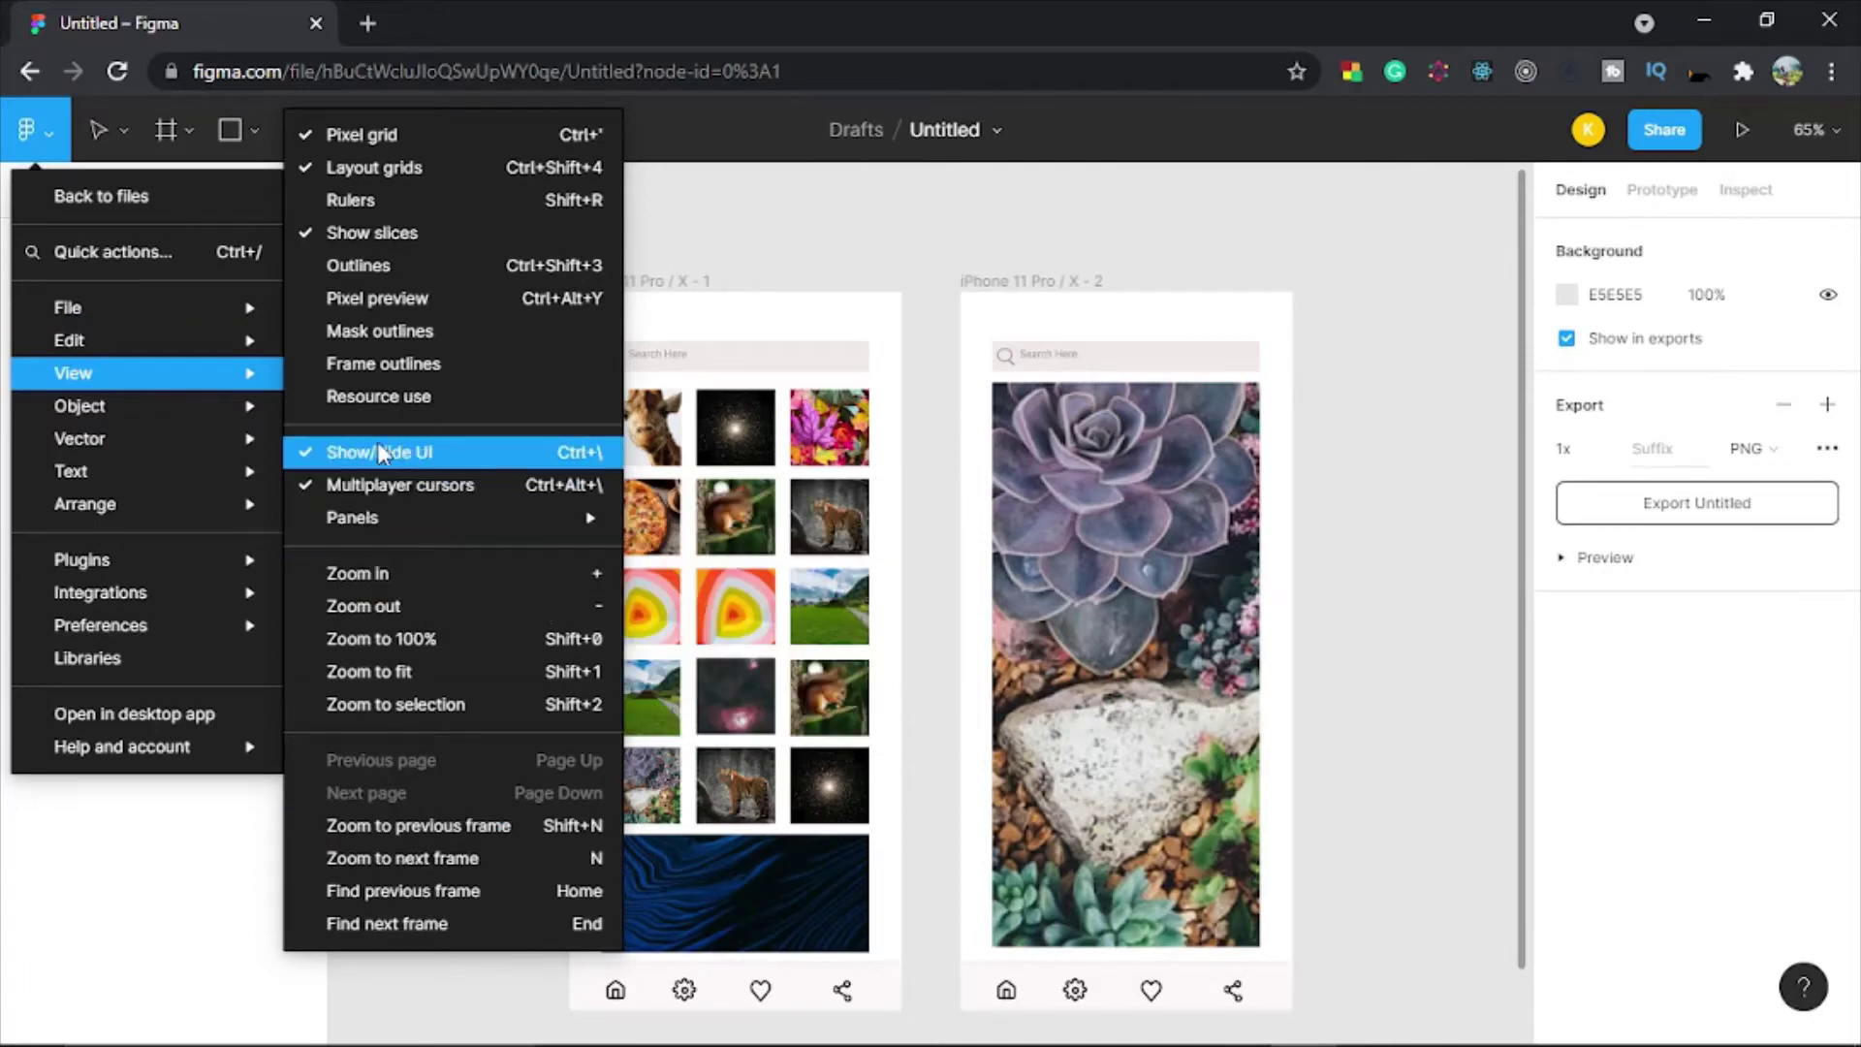
pyautogui.moveTo(233, 441)
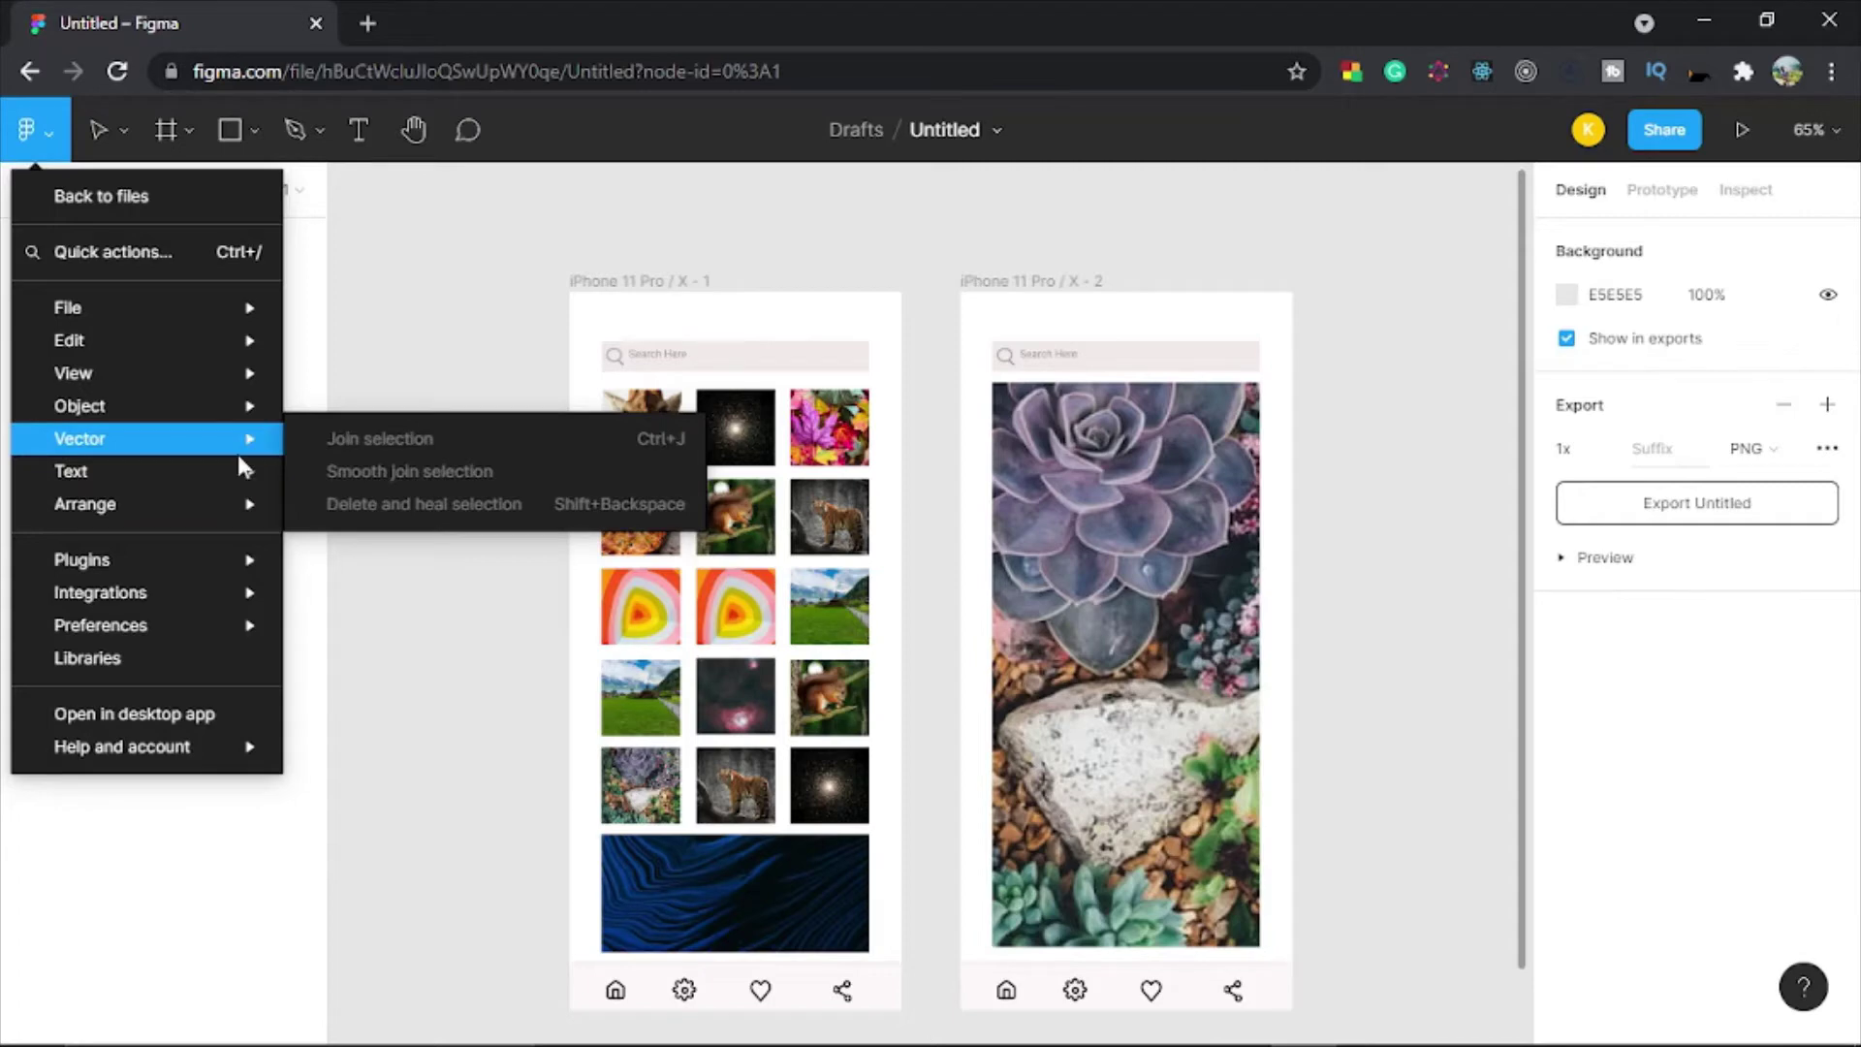
pyautogui.moveTo(242, 477)
pyautogui.moveTo(217, 509)
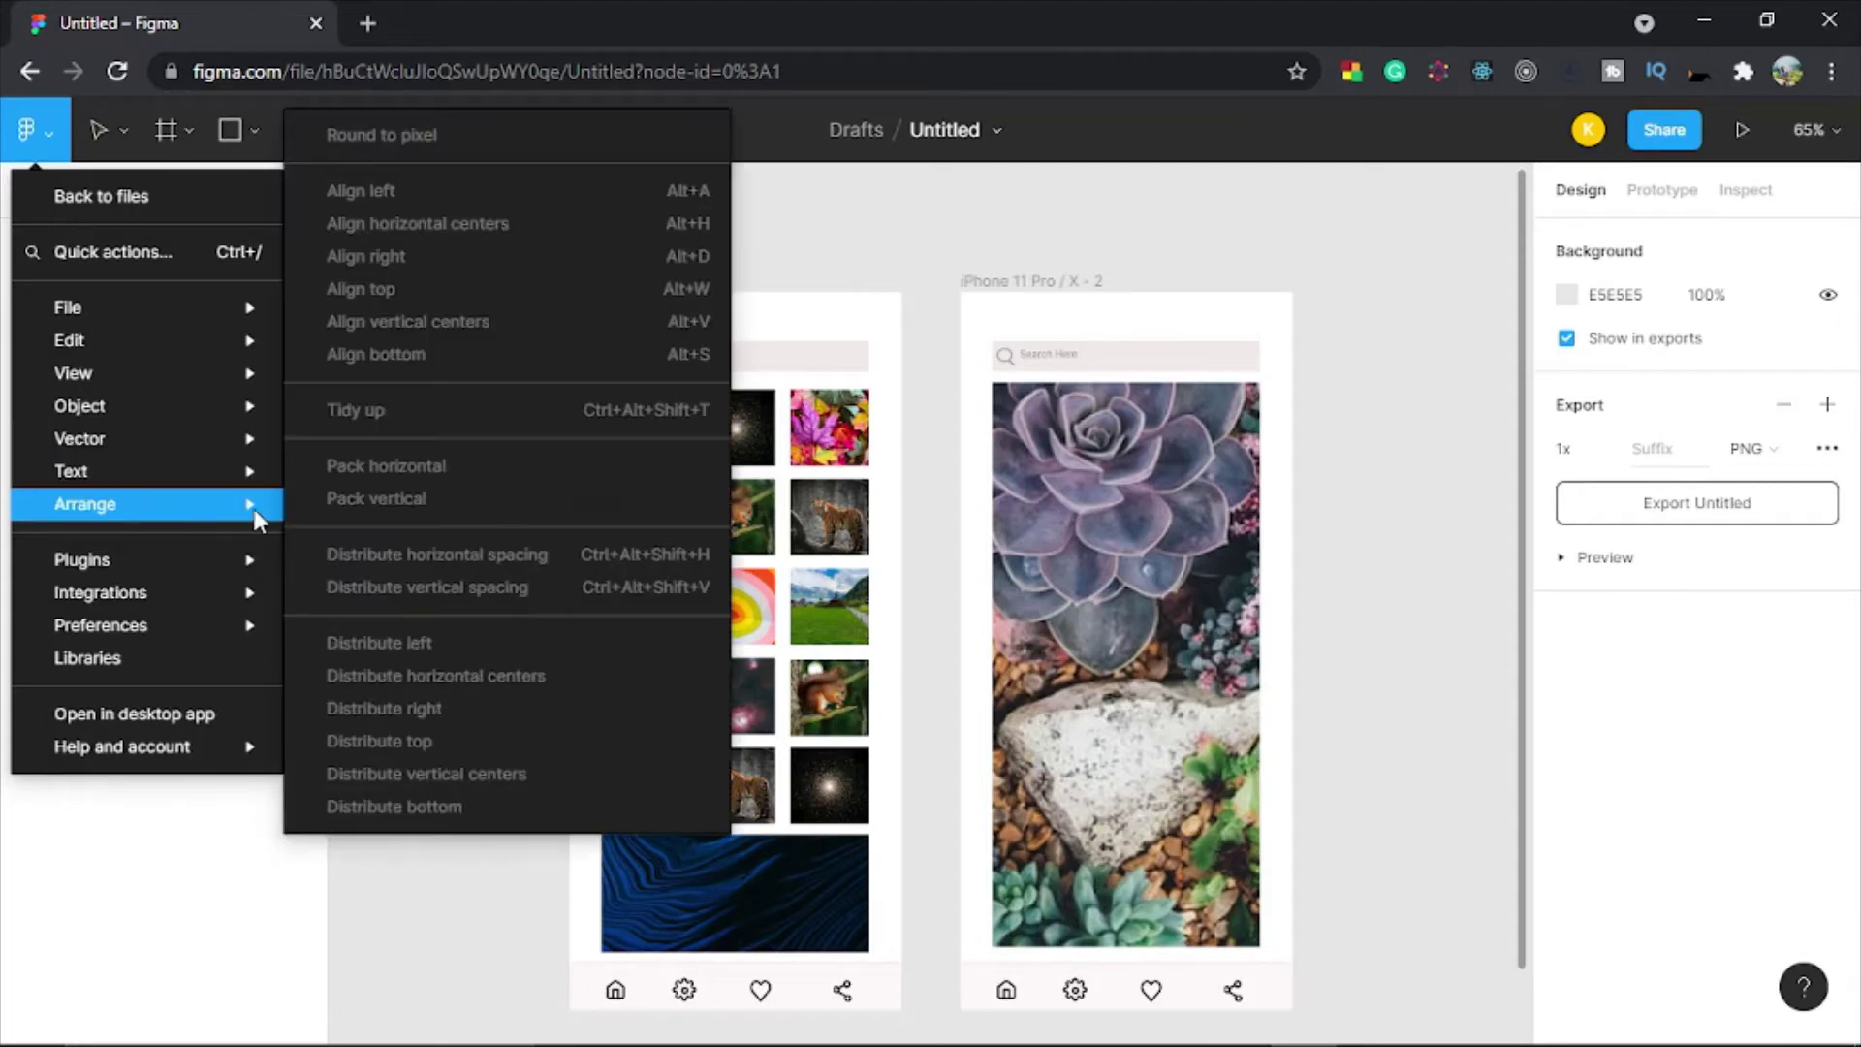
pyautogui.moveTo(213, 562)
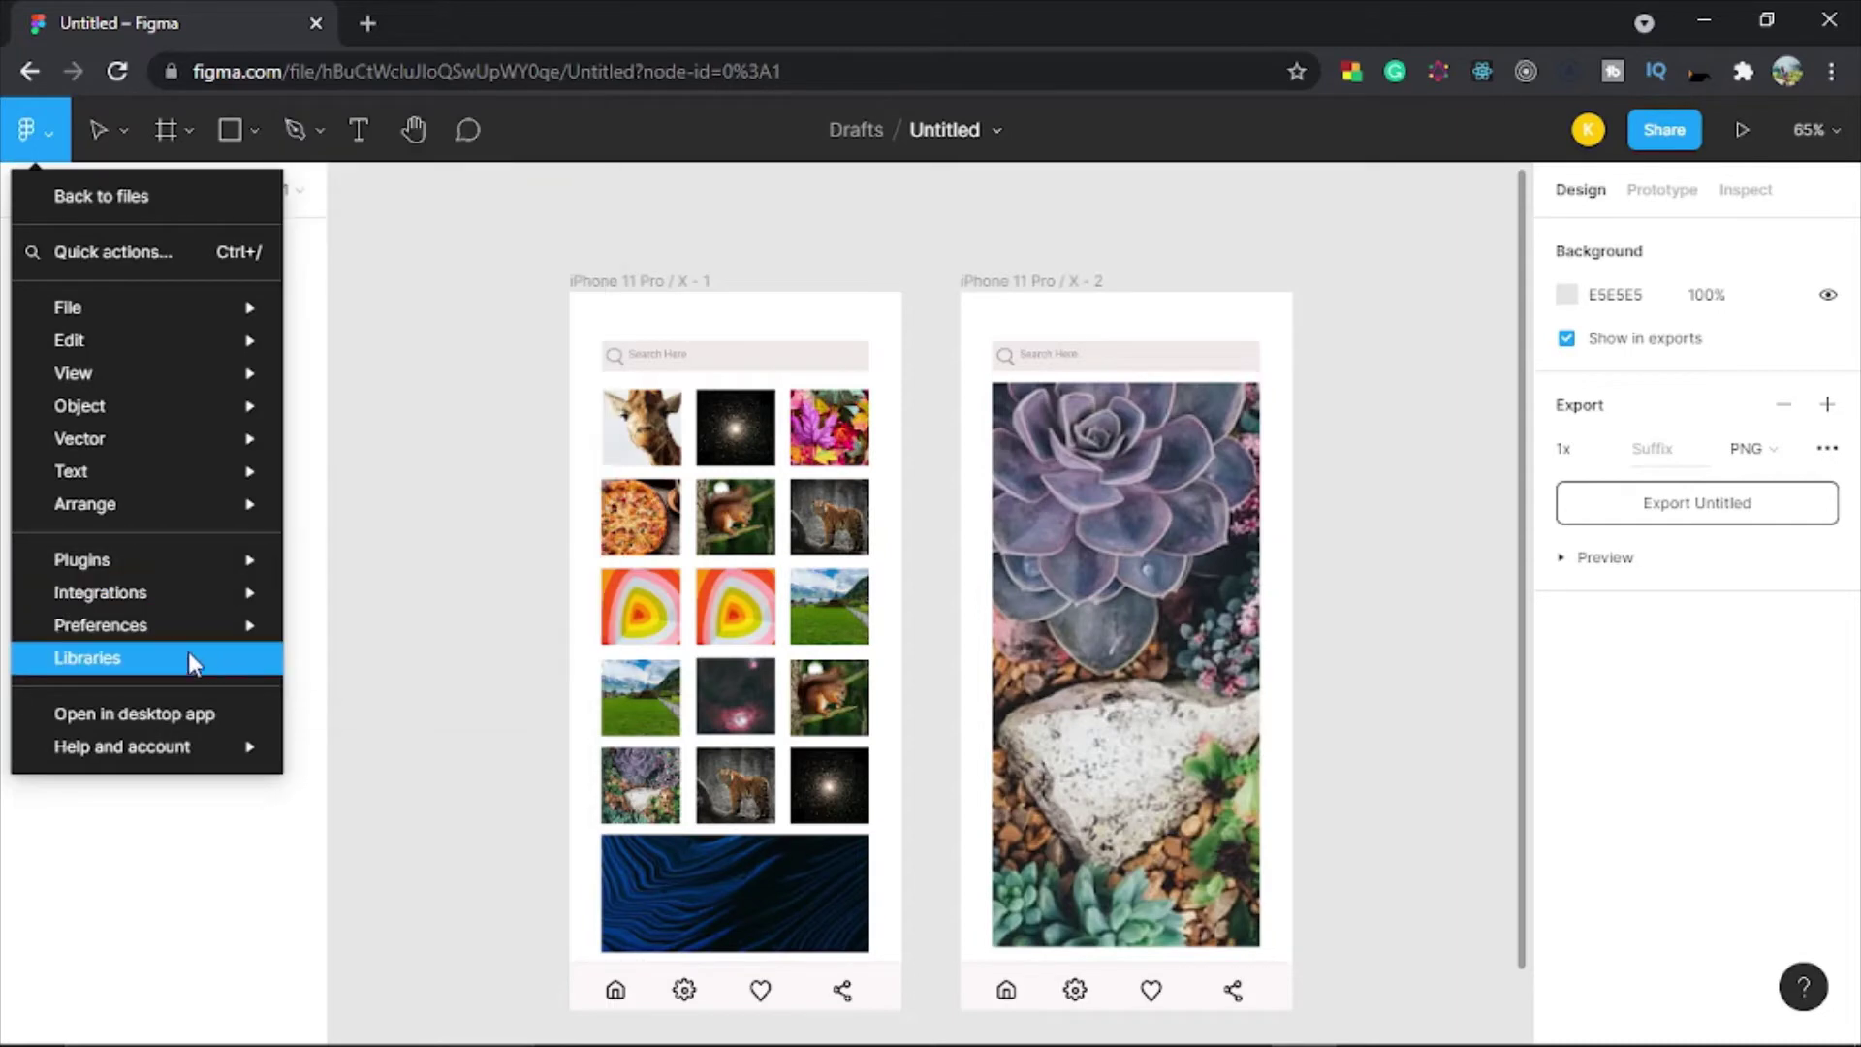
pyautogui.moveTo(186, 642)
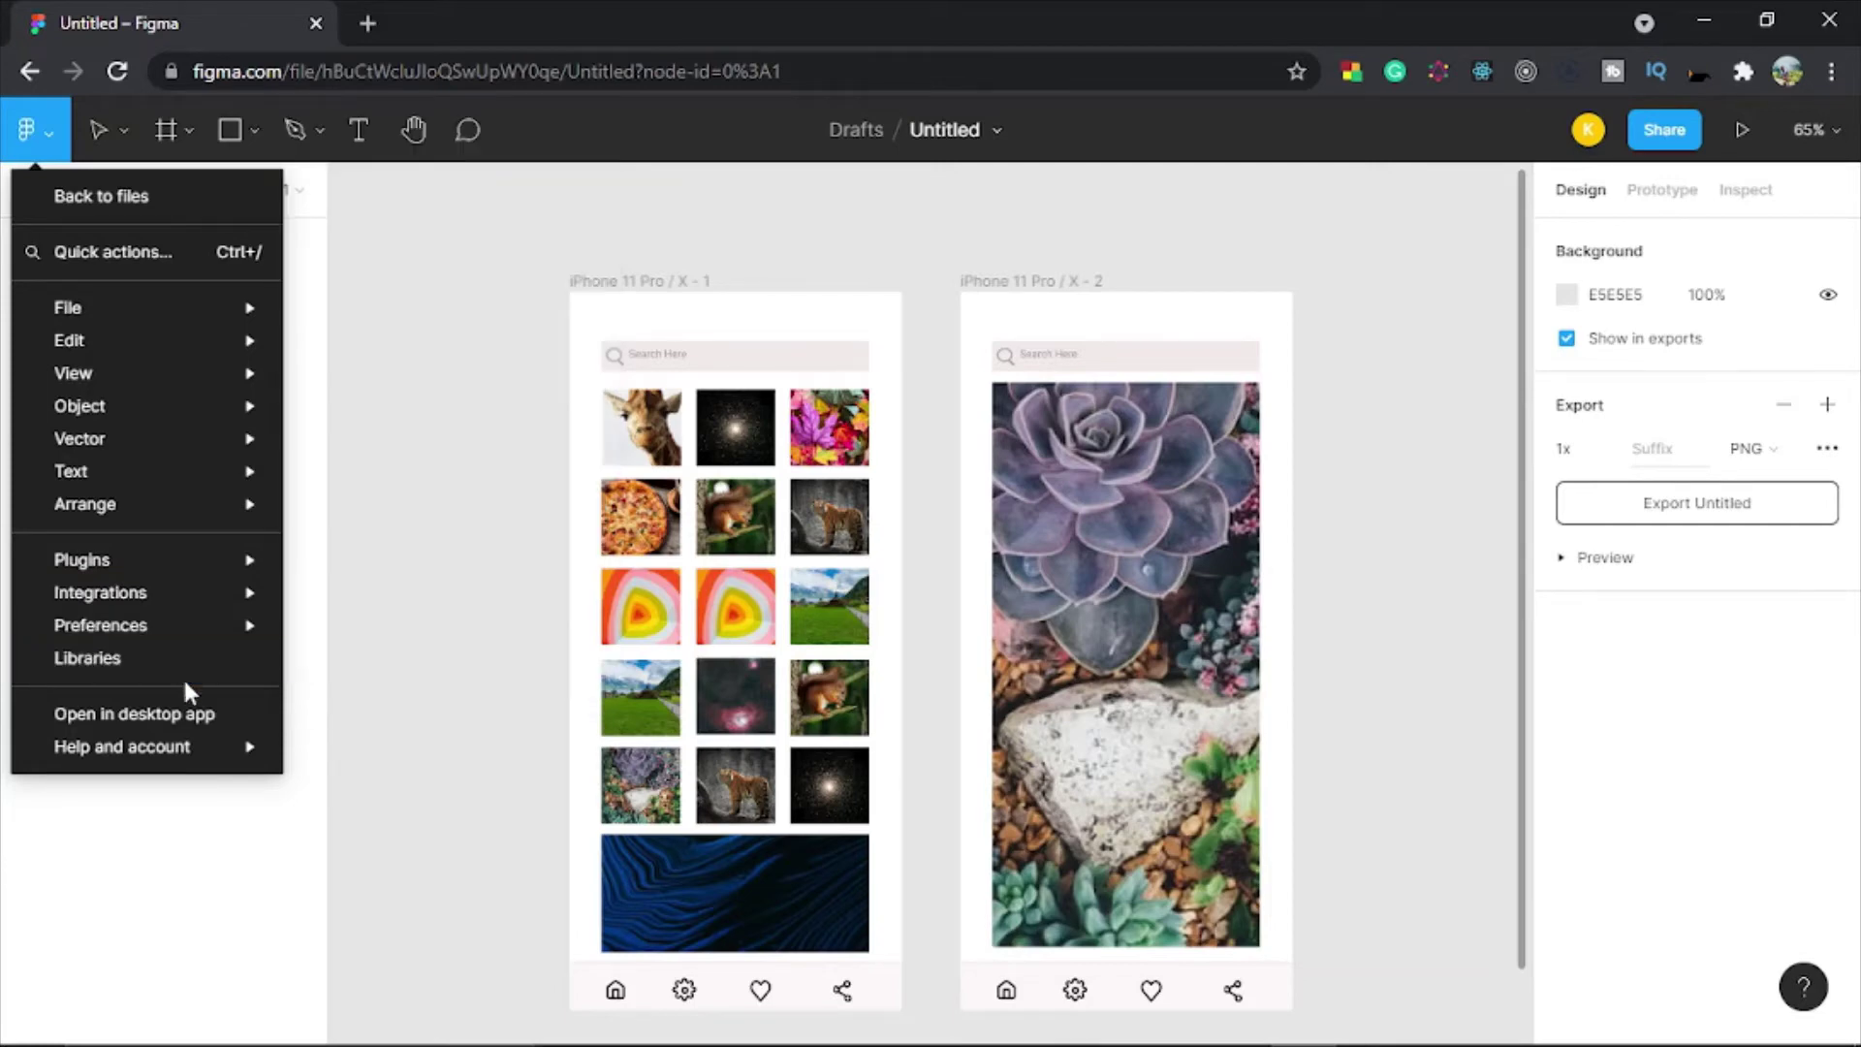
pyautogui.moveTo(182, 758)
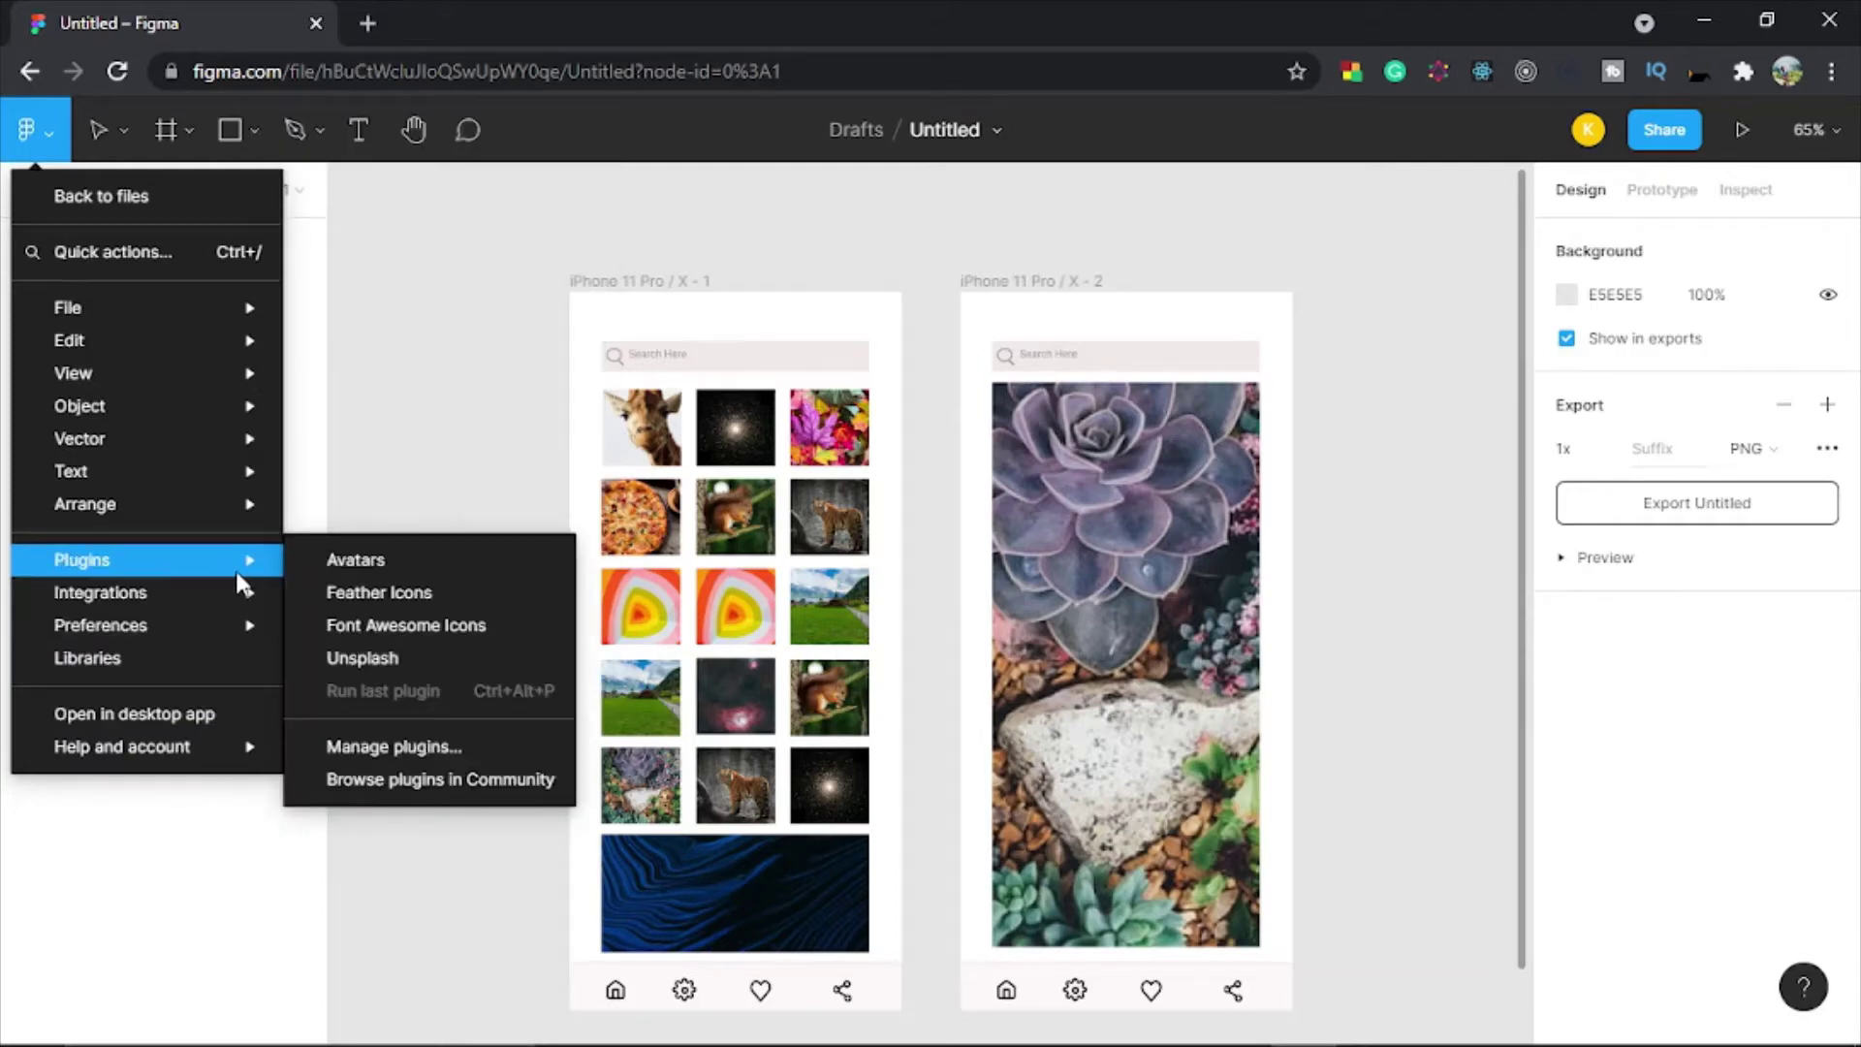
pyautogui.moveTo(235, 625)
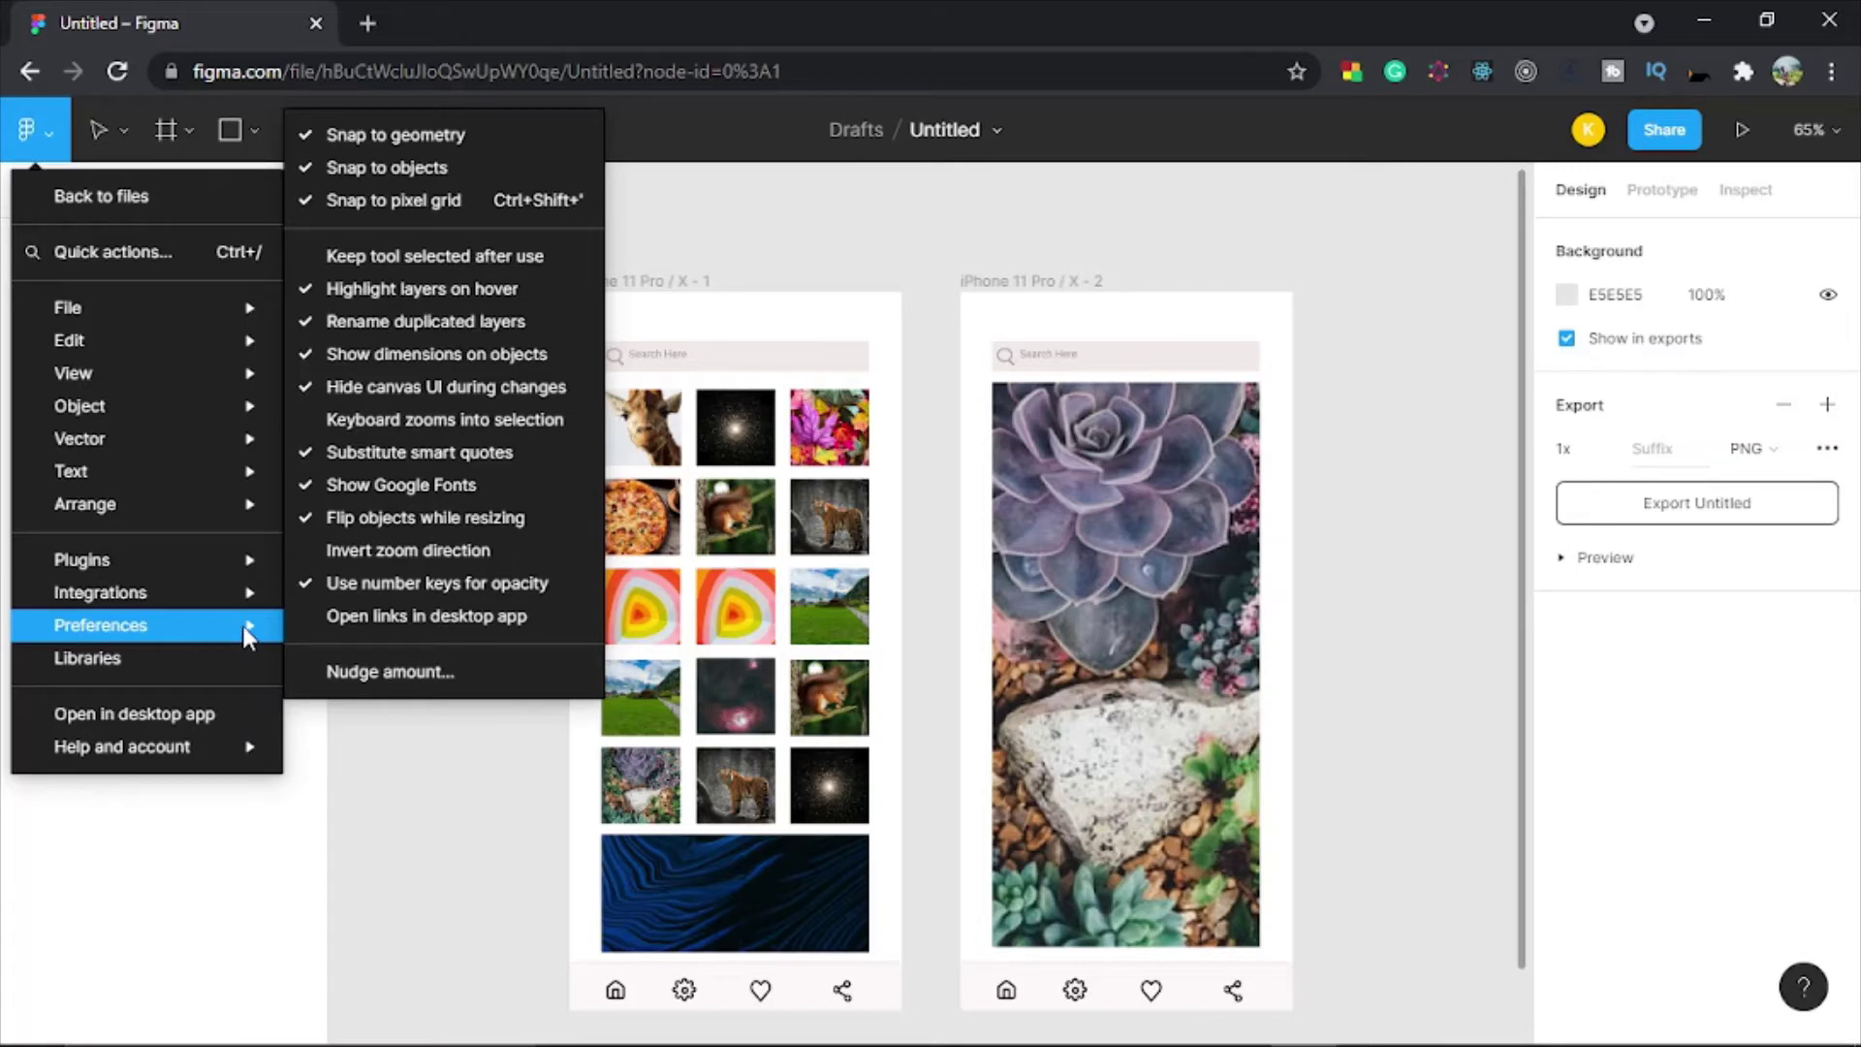
# Step: View the Move and Scale tool choices
pyautogui.click(107, 130)
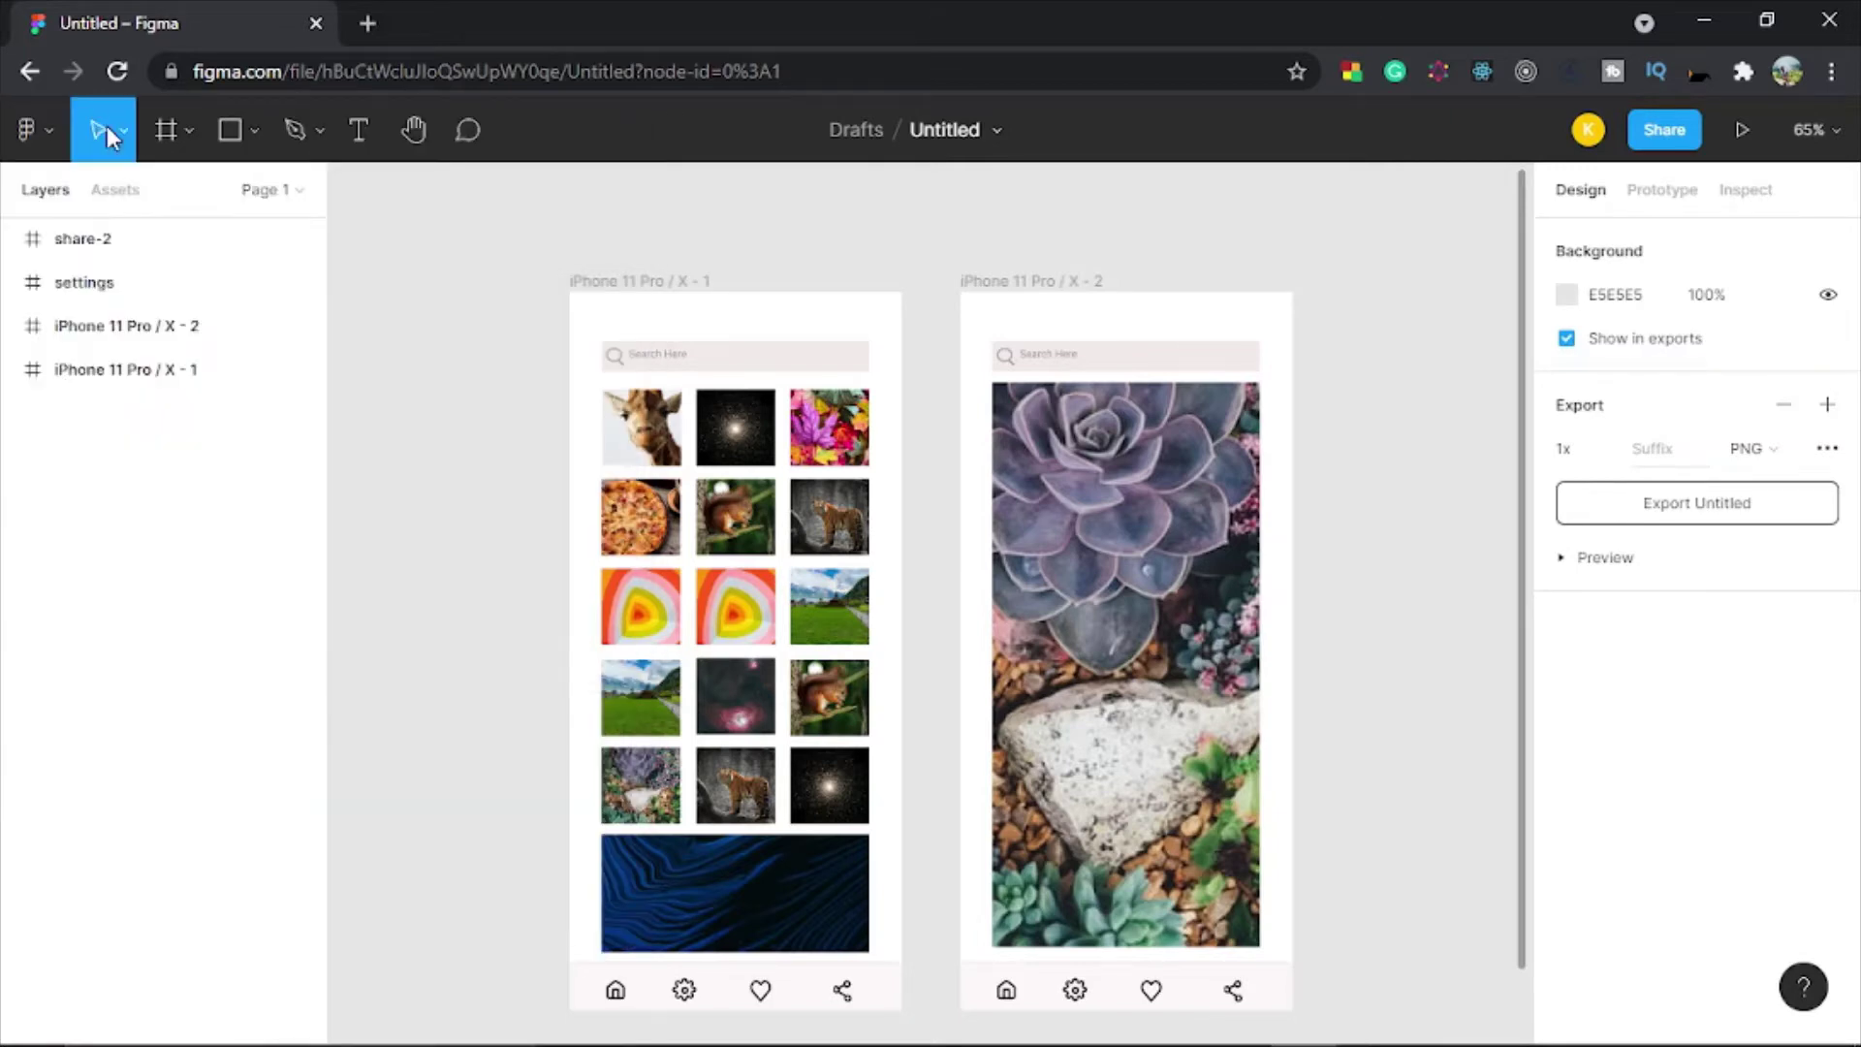
pyautogui.click(119, 126)
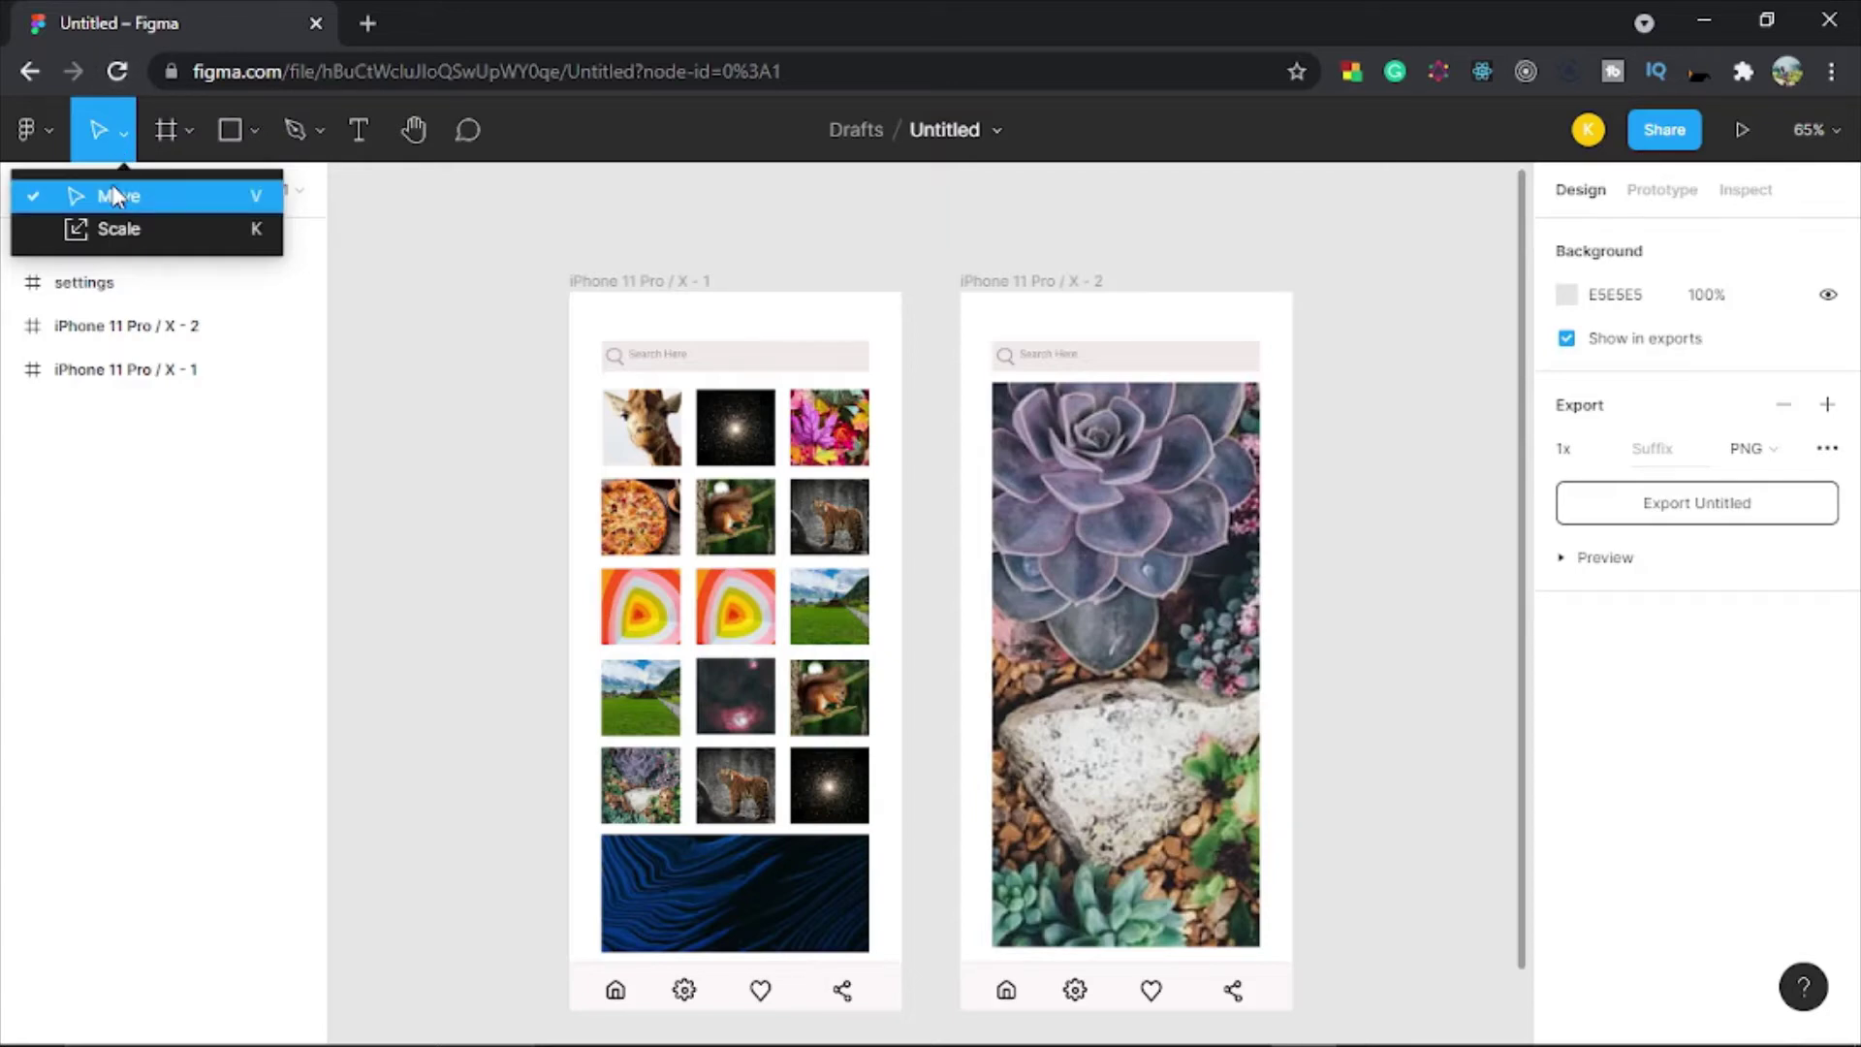
pyautogui.moveTo(124, 225)
# Step: Activate the Frame tool and examine its phone, tablet and desktop size presets
pyautogui.click(170, 129)
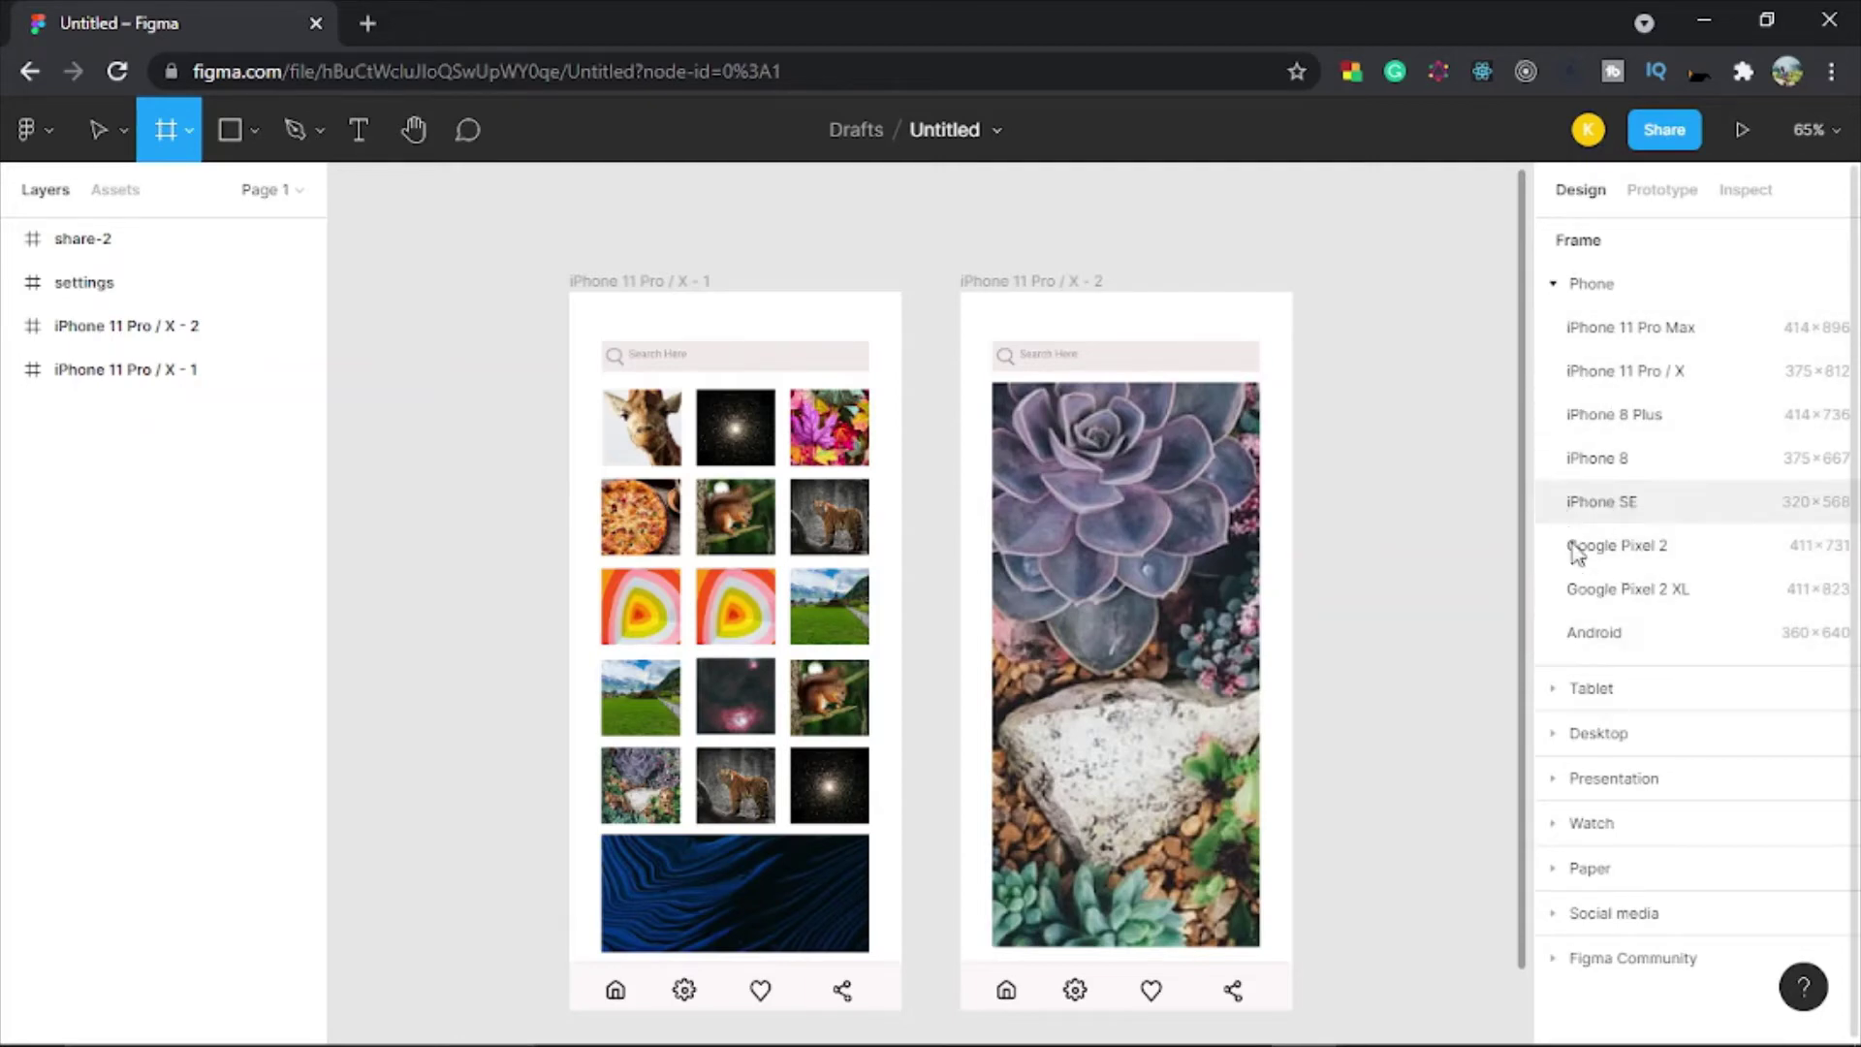
pyautogui.click(1552, 283)
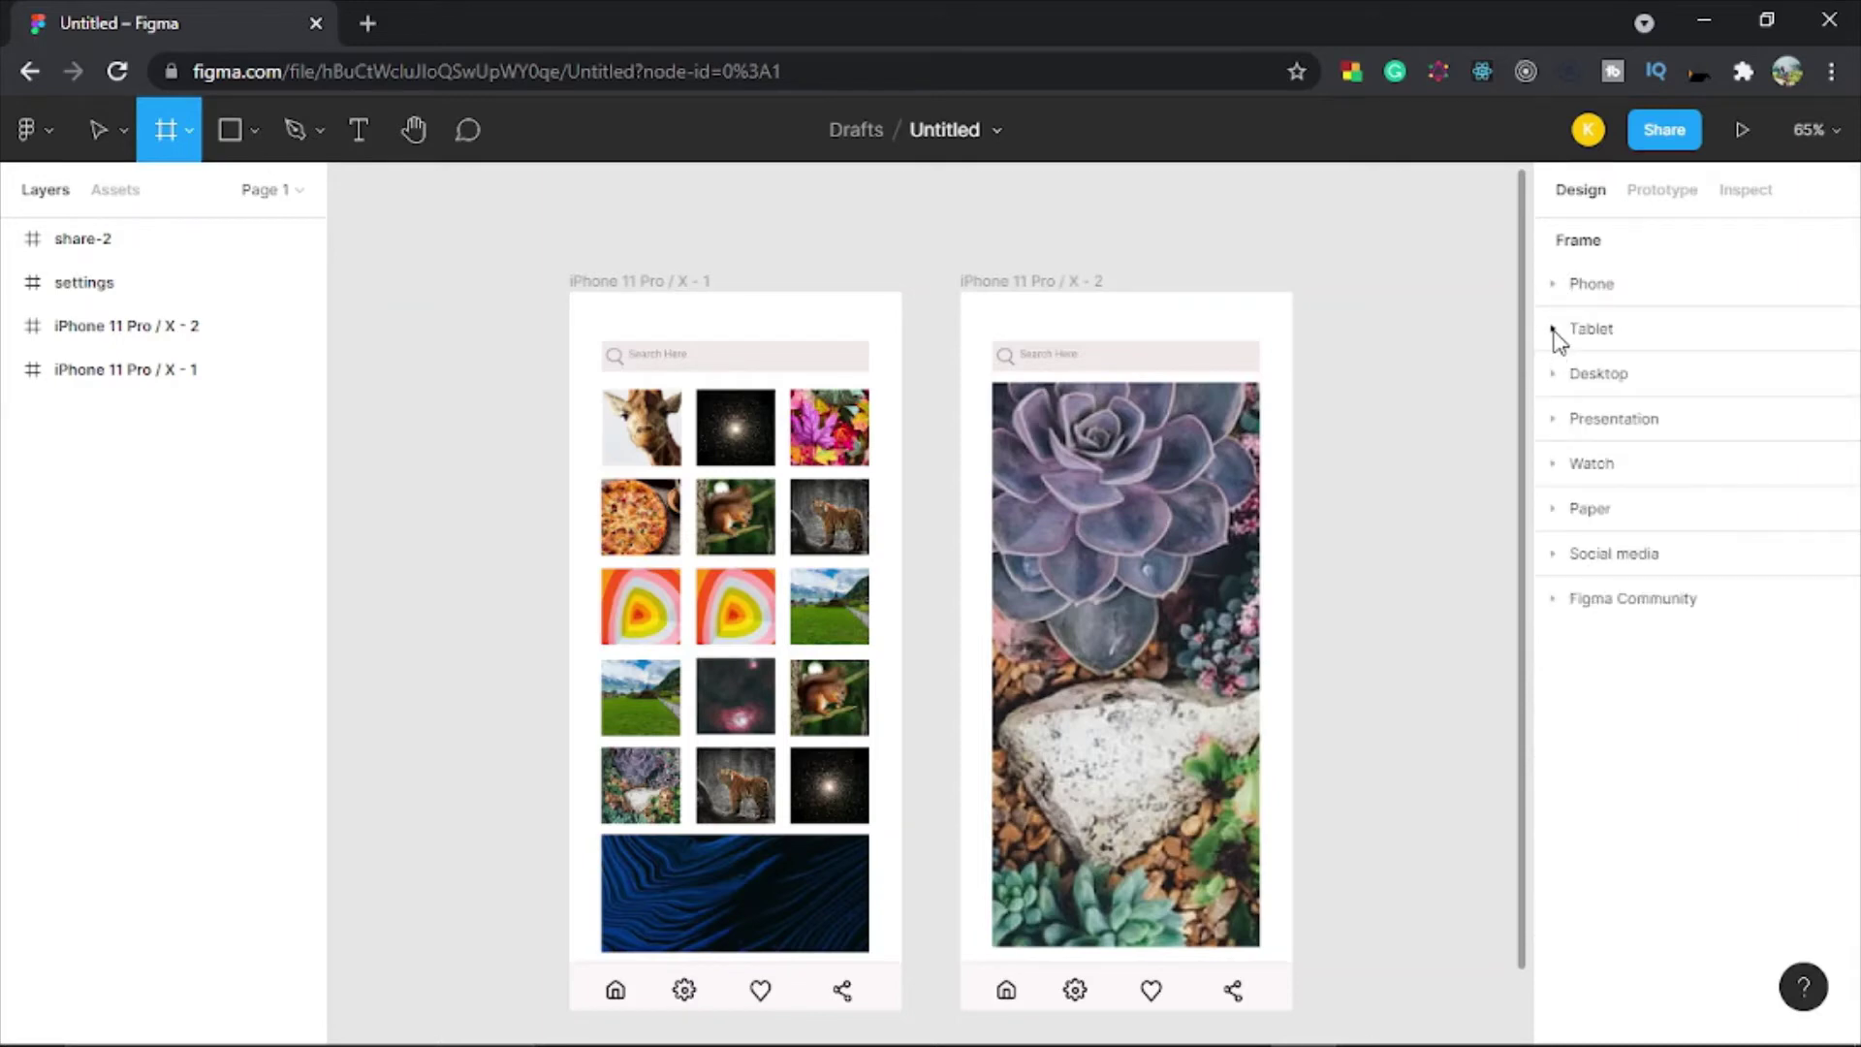
pyautogui.click(1554, 330)
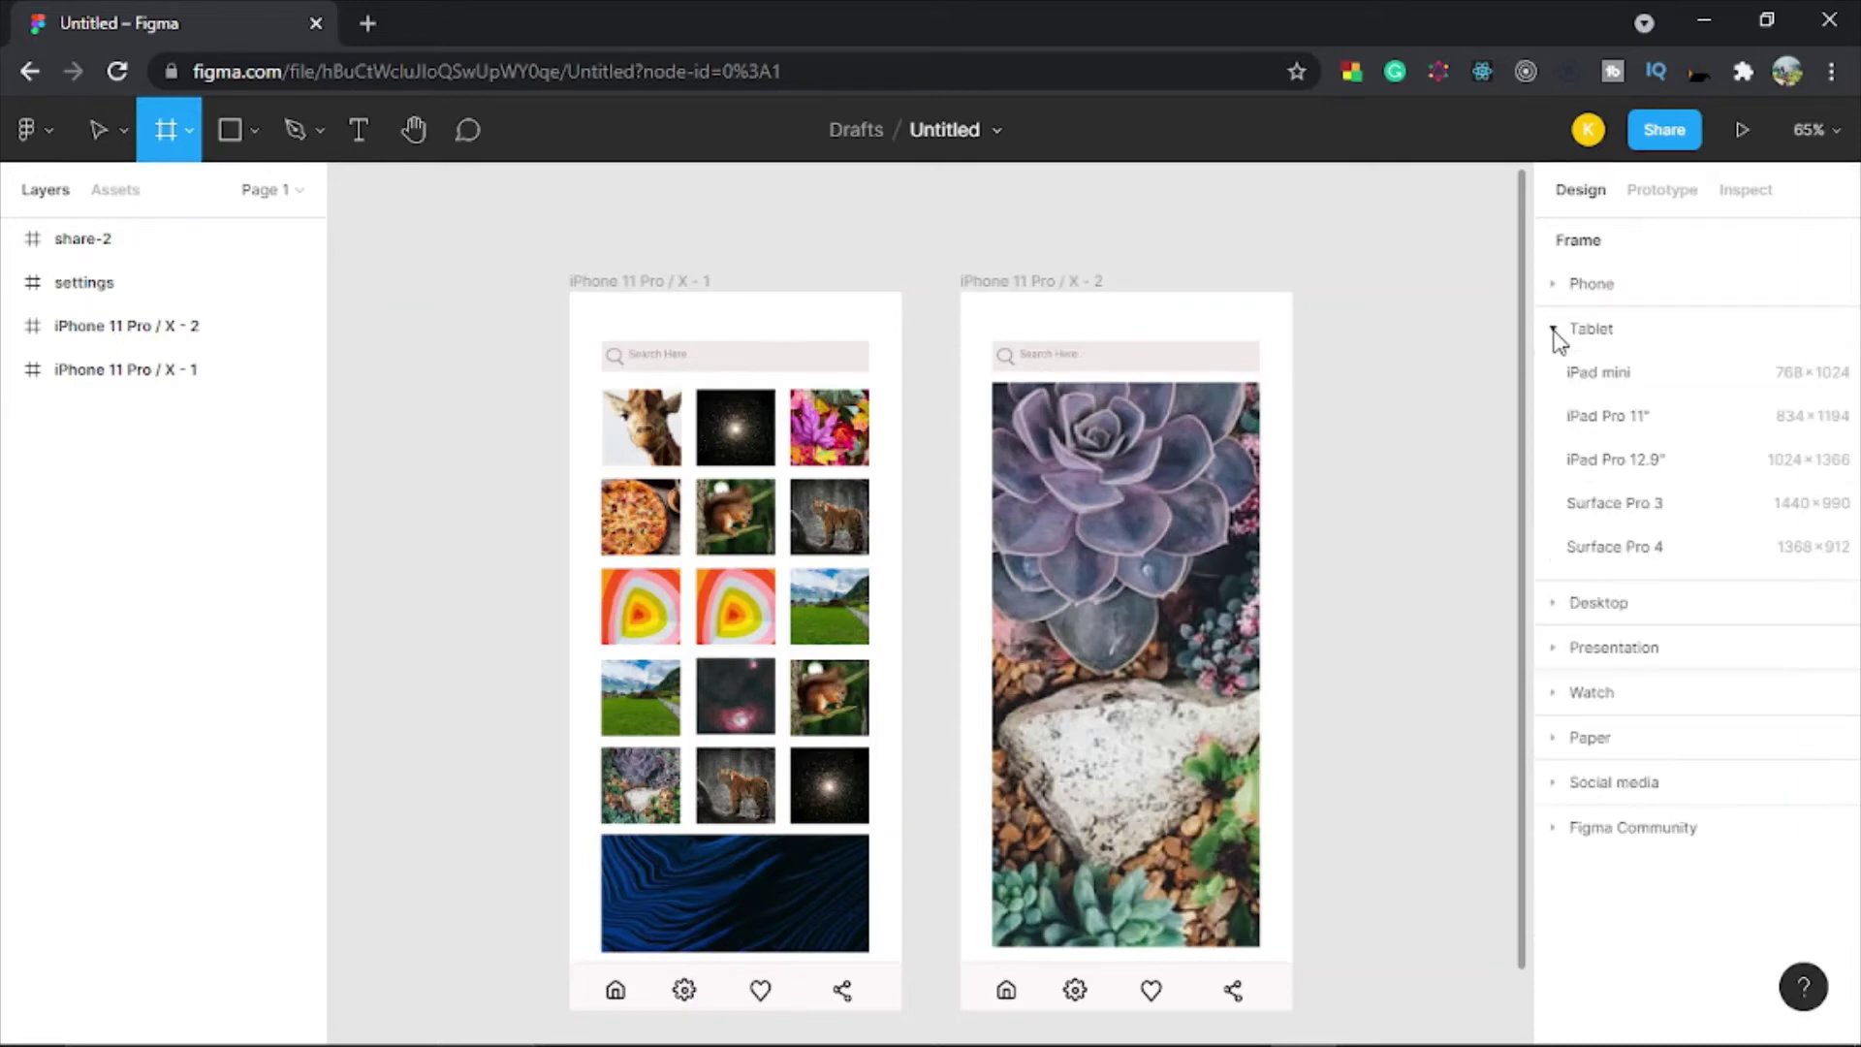
pyautogui.click(1561, 603)
pyautogui.click(1554, 331)
pyautogui.click(1555, 329)
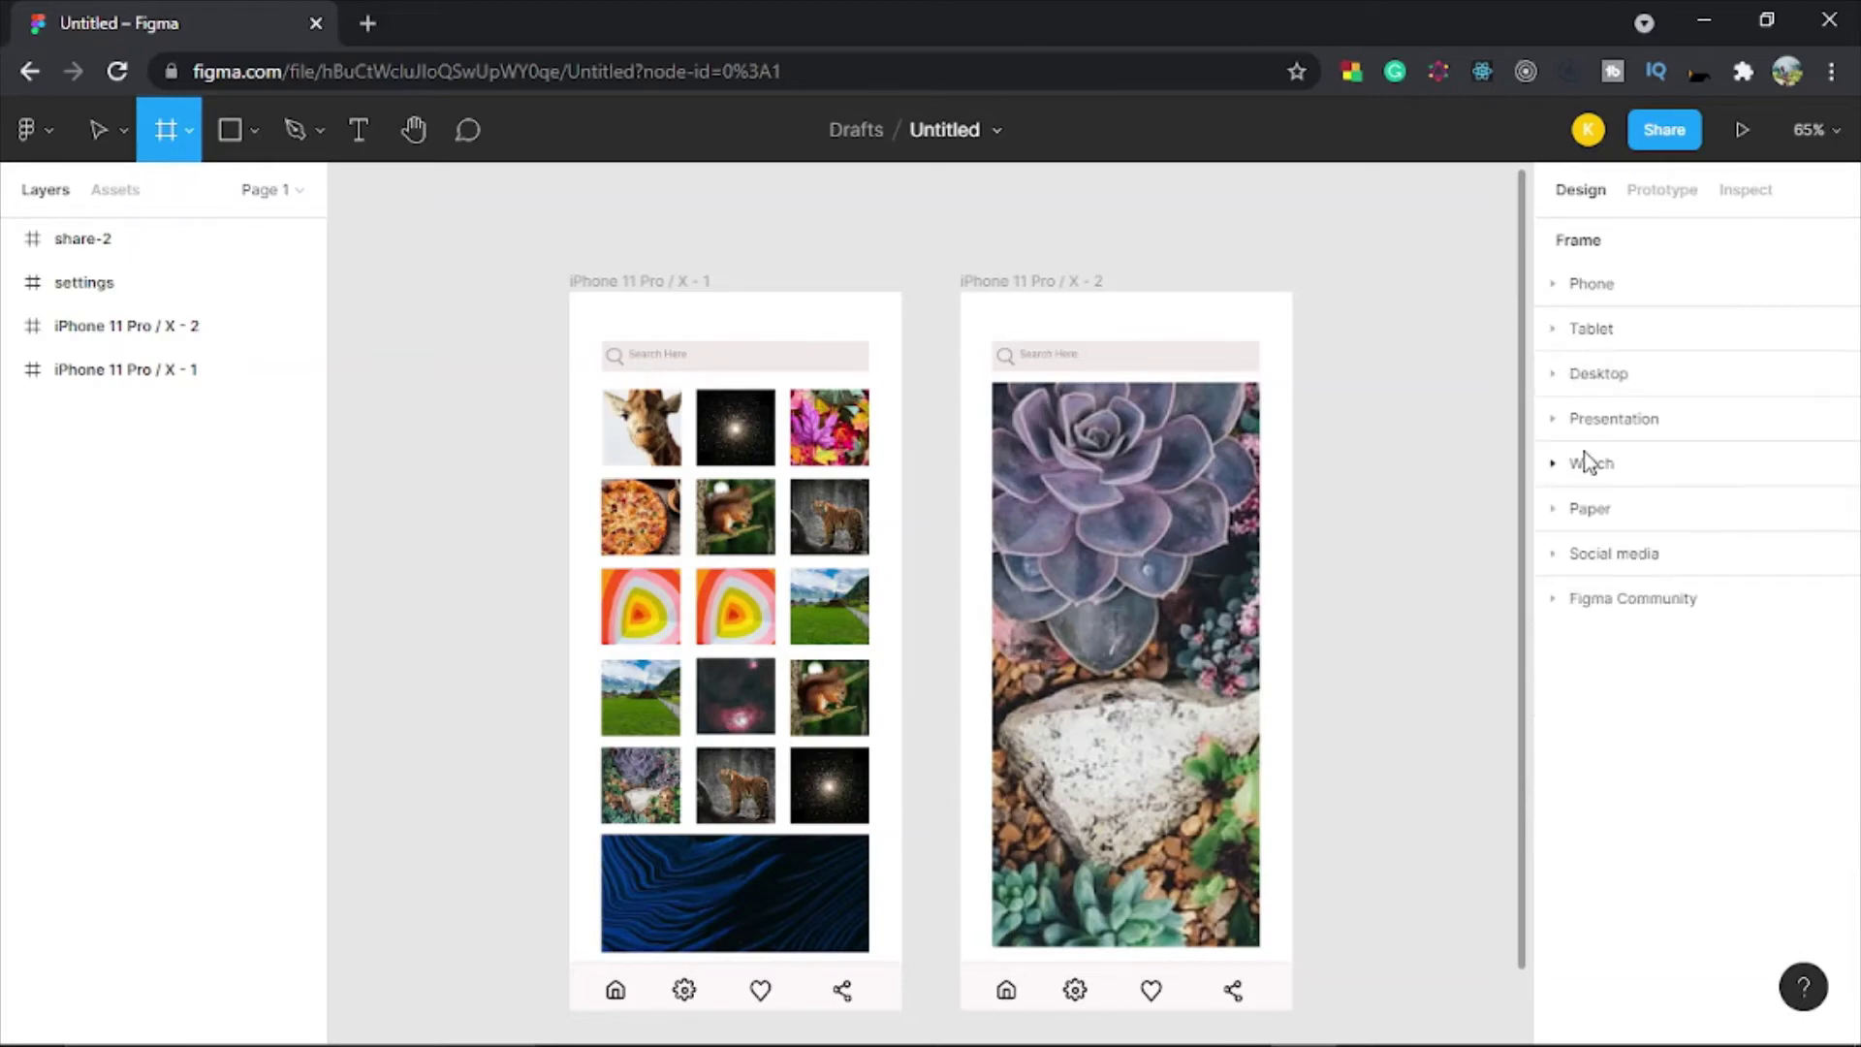
# Step: Examine the frame size presets for presentations, watches and paper
pyautogui.click(1556, 422)
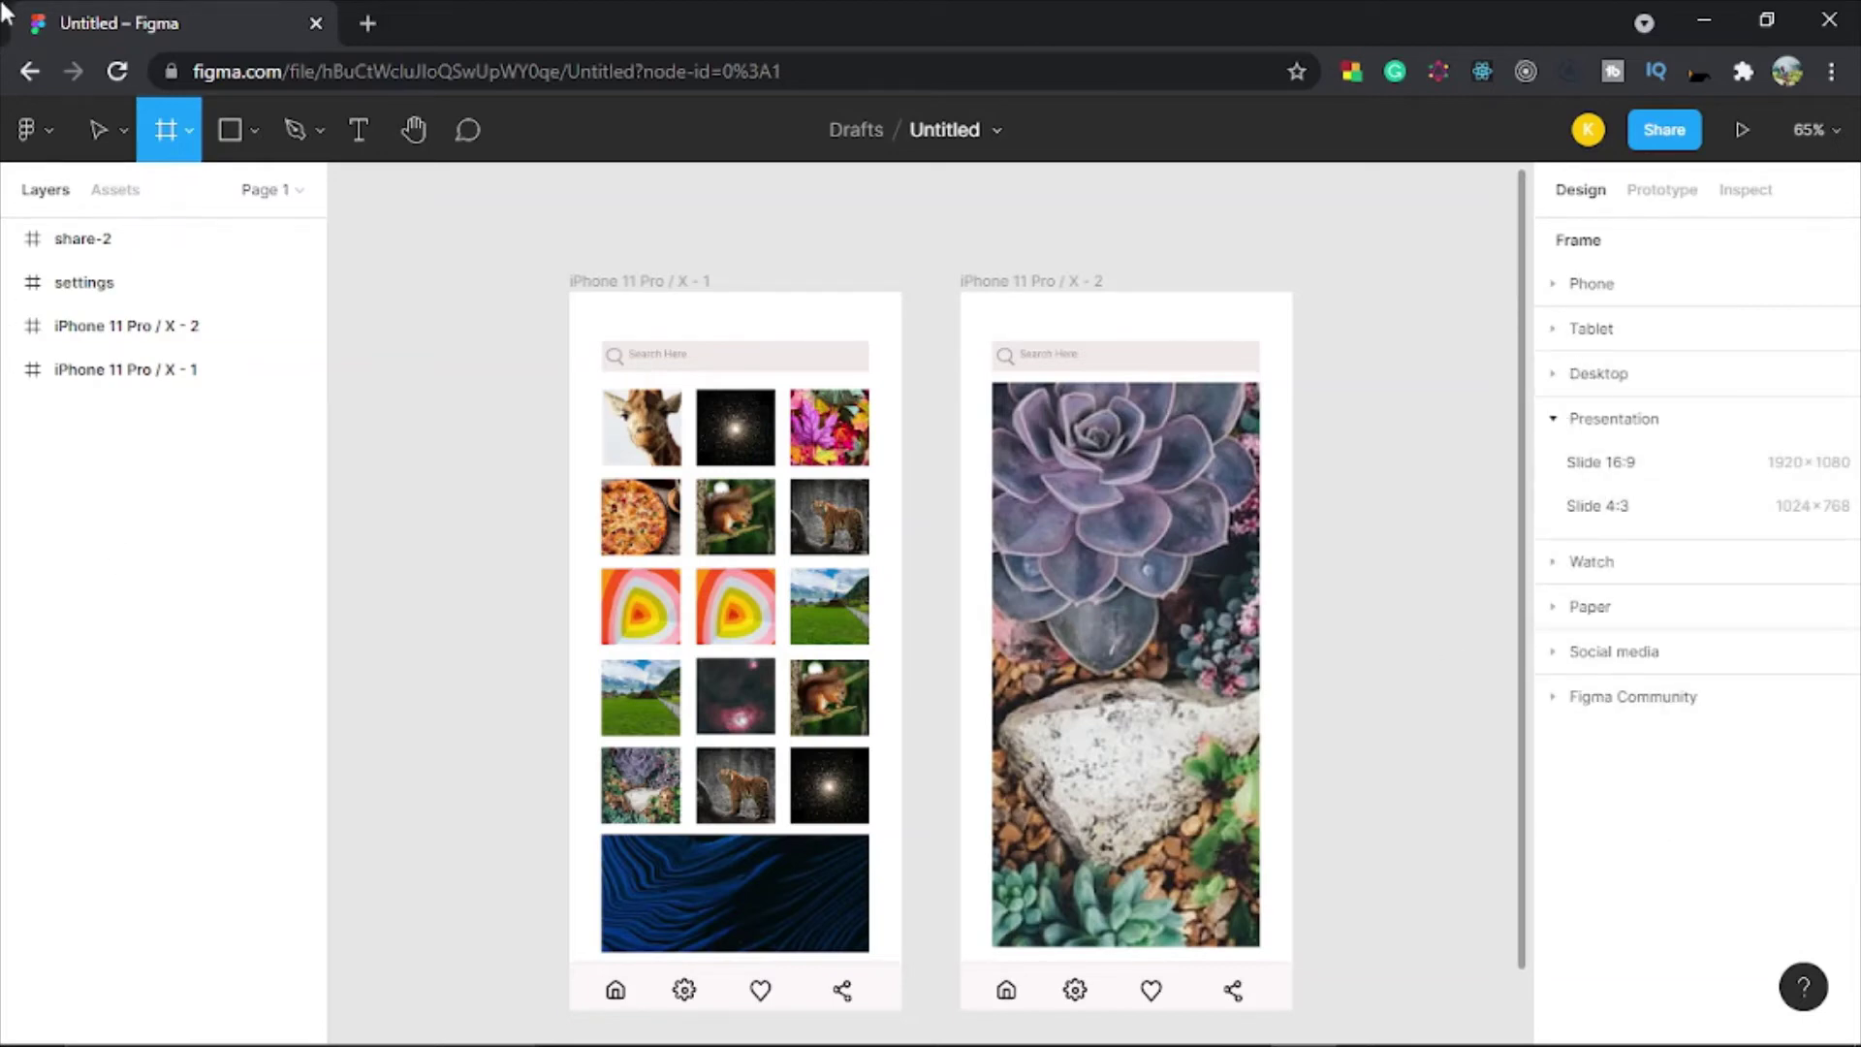
pyautogui.click(1551, 564)
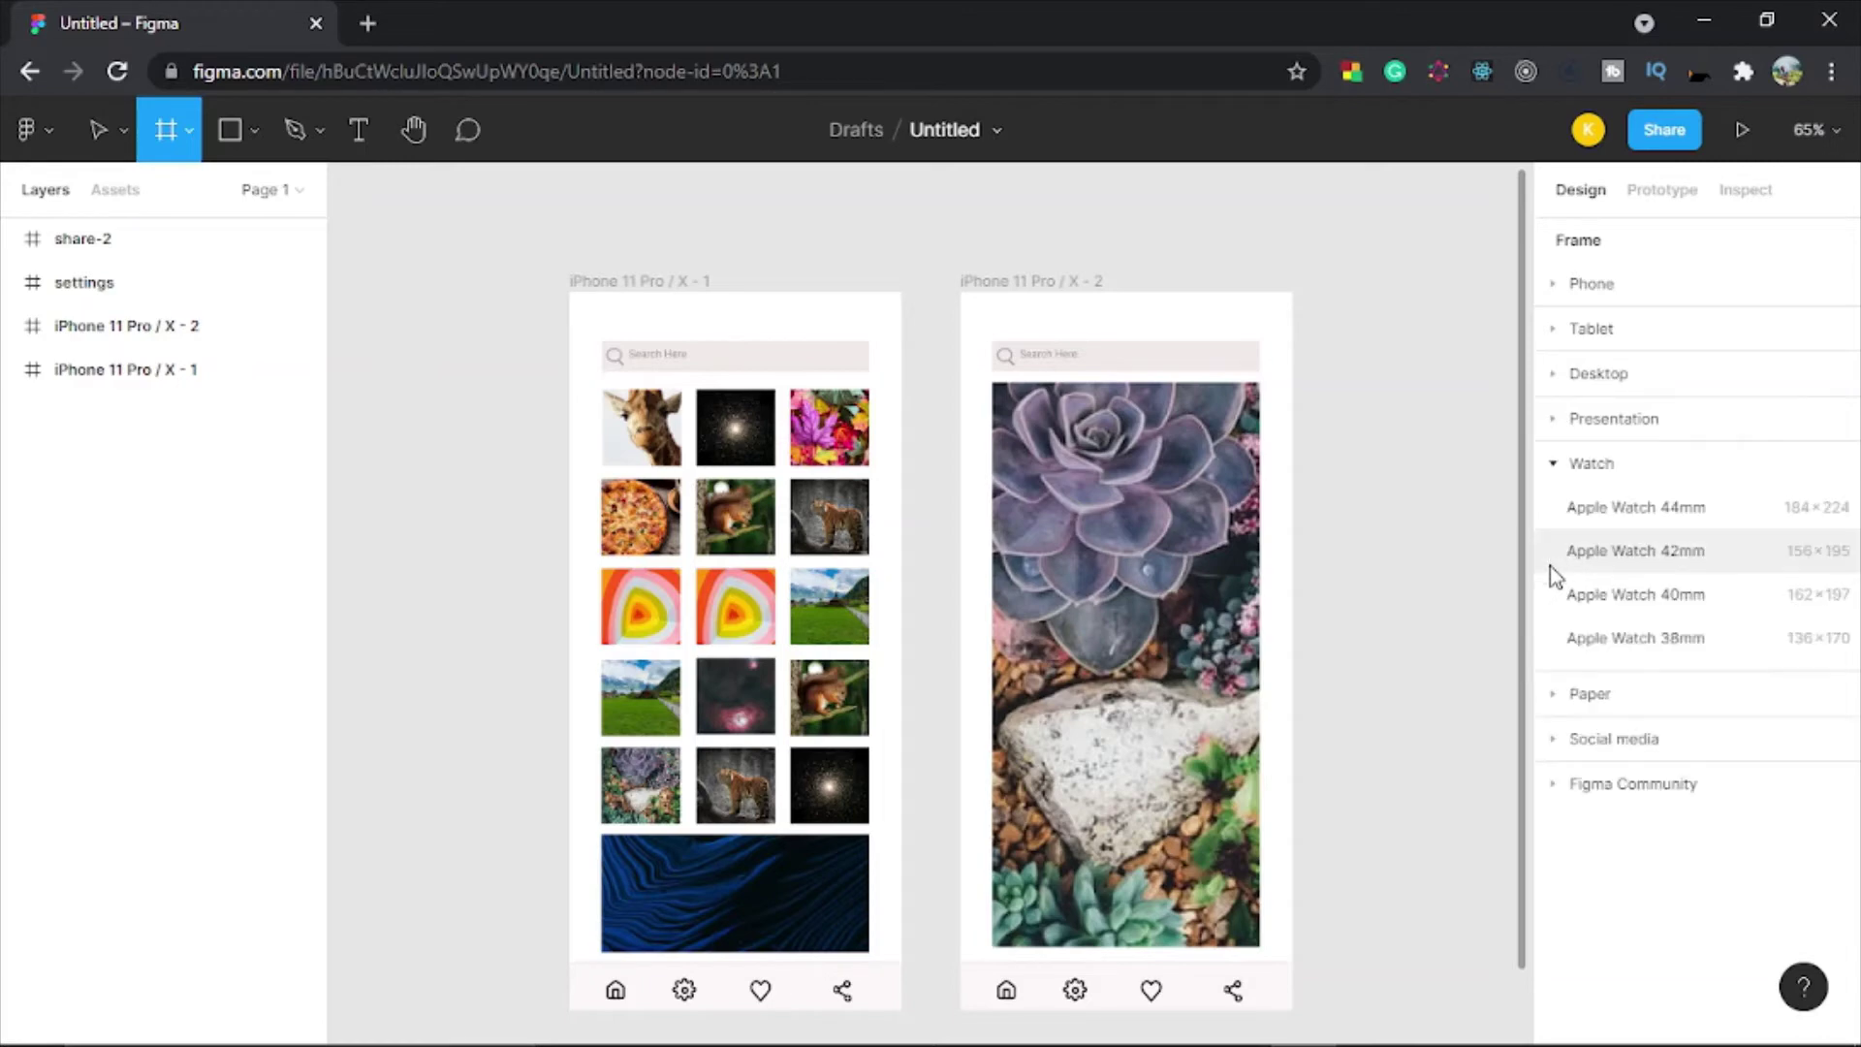
pyautogui.click(1552, 465)
pyautogui.click(1553, 465)
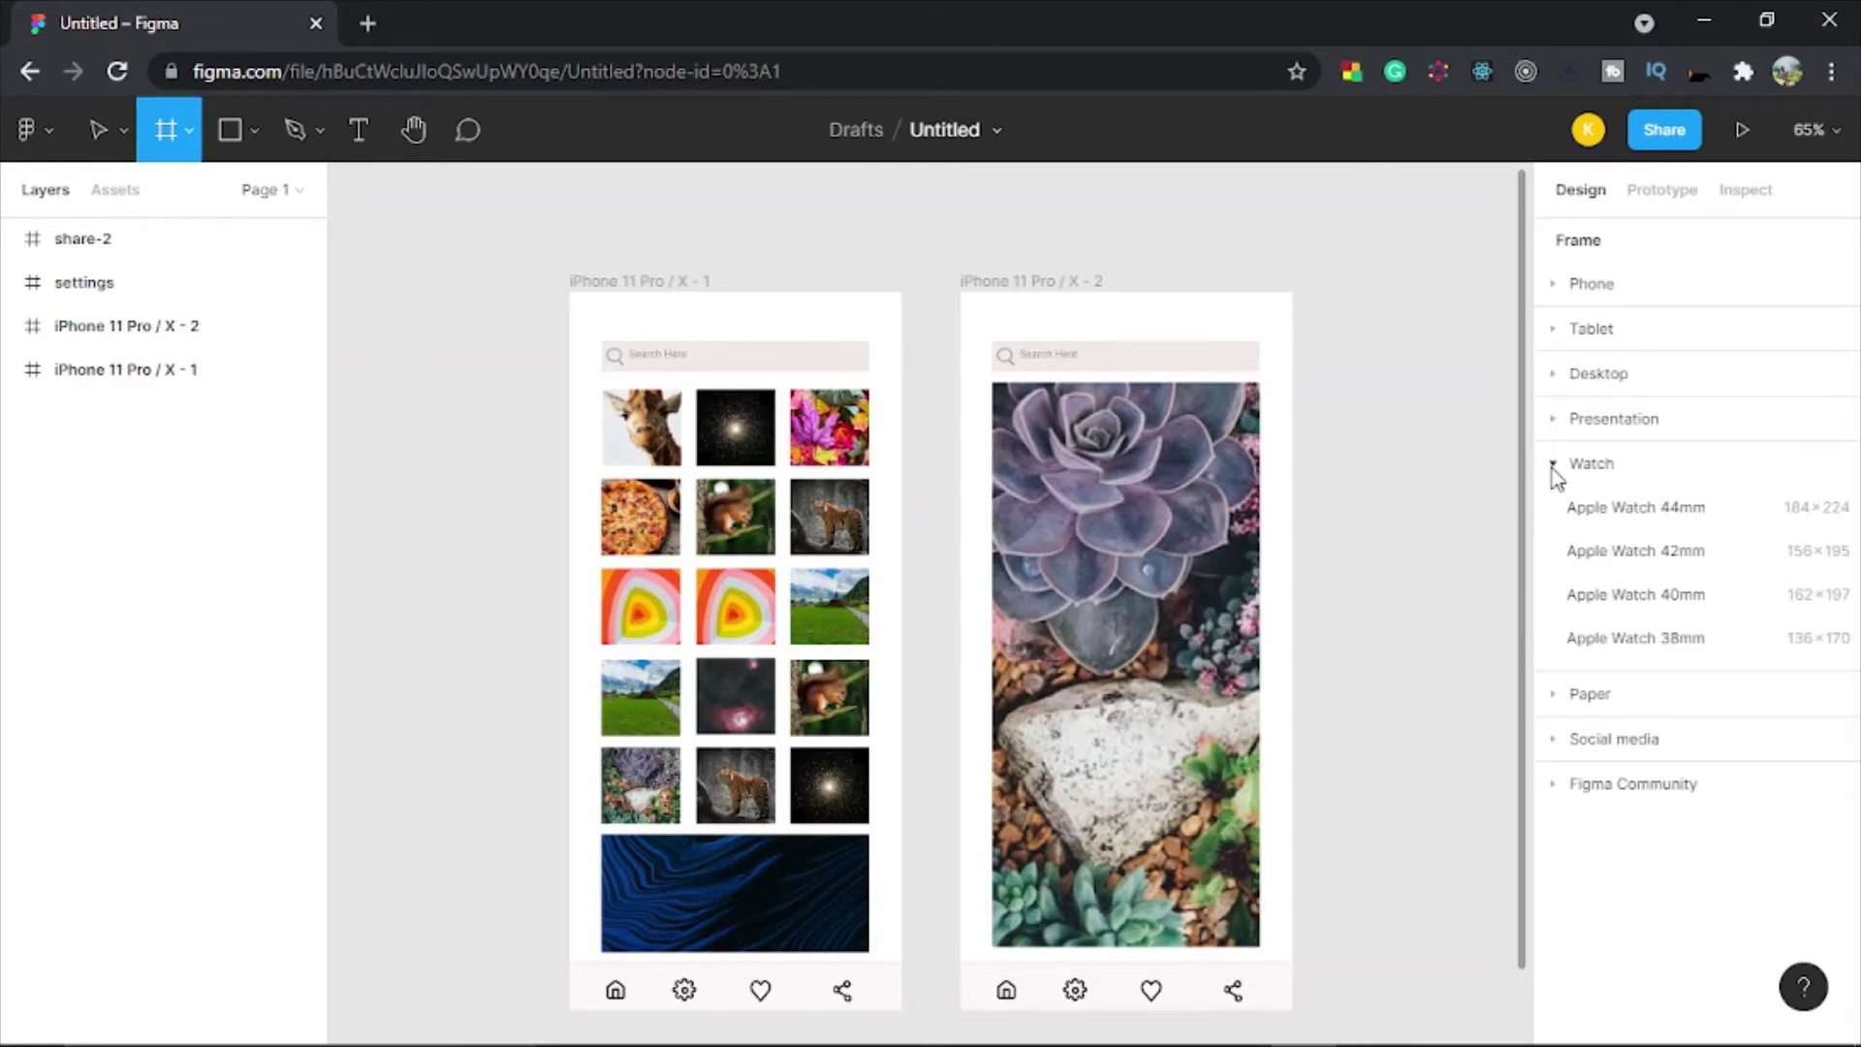
pyautogui.click(1552, 466)
pyautogui.click(1562, 506)
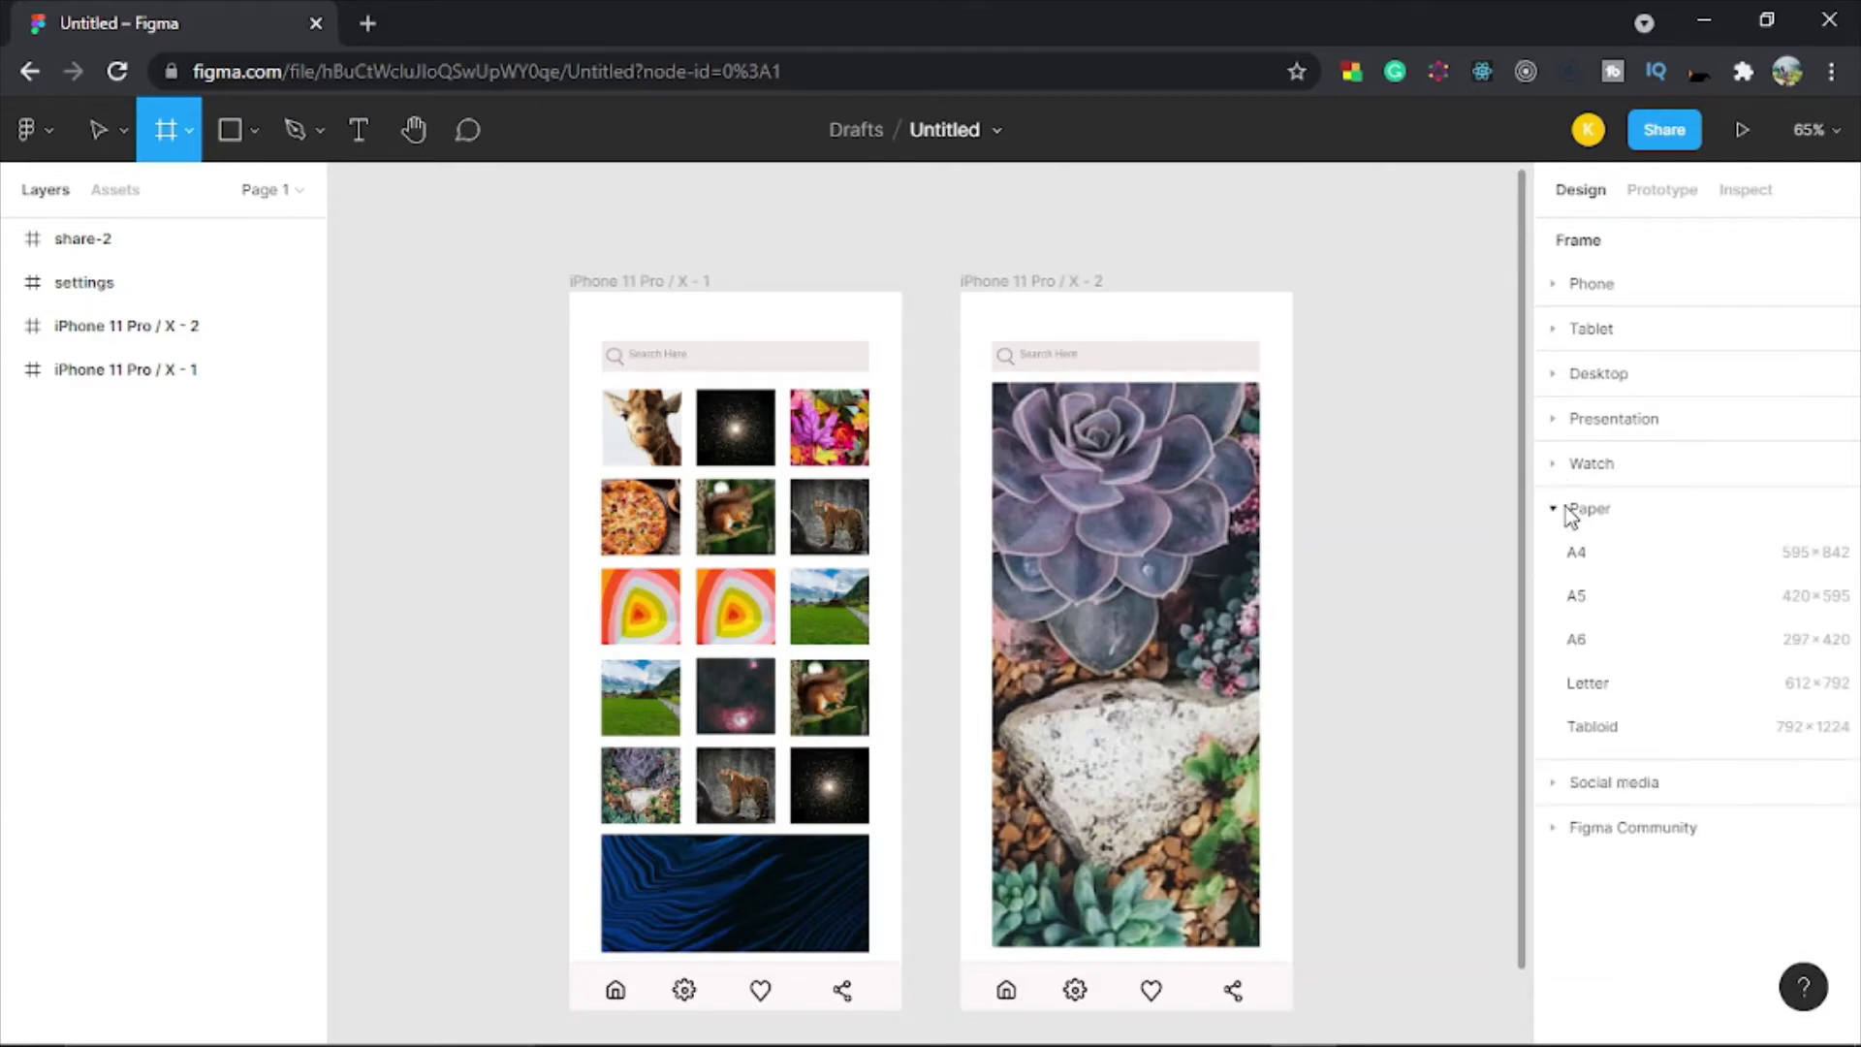
pyautogui.click(1554, 510)
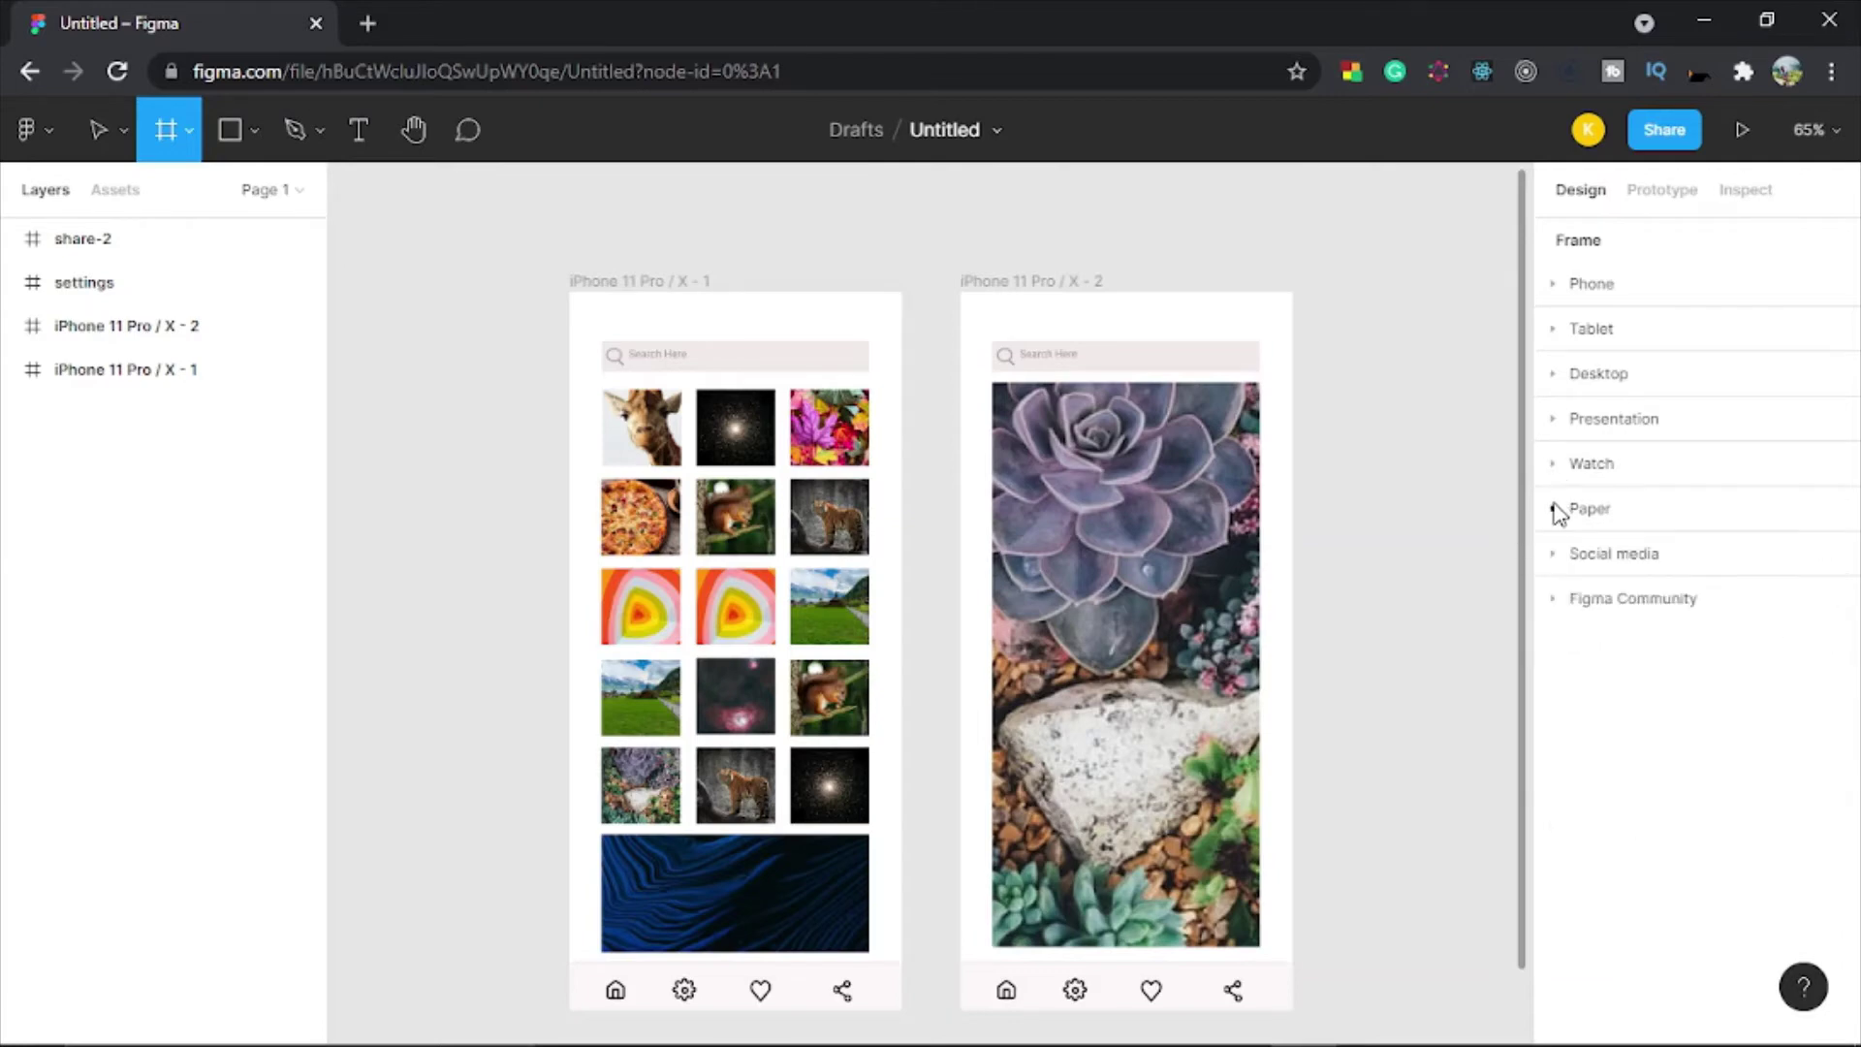
# Step: Examine the social media and Figma Community frame size presets, and collapse both groups again
pyautogui.click(1559, 556)
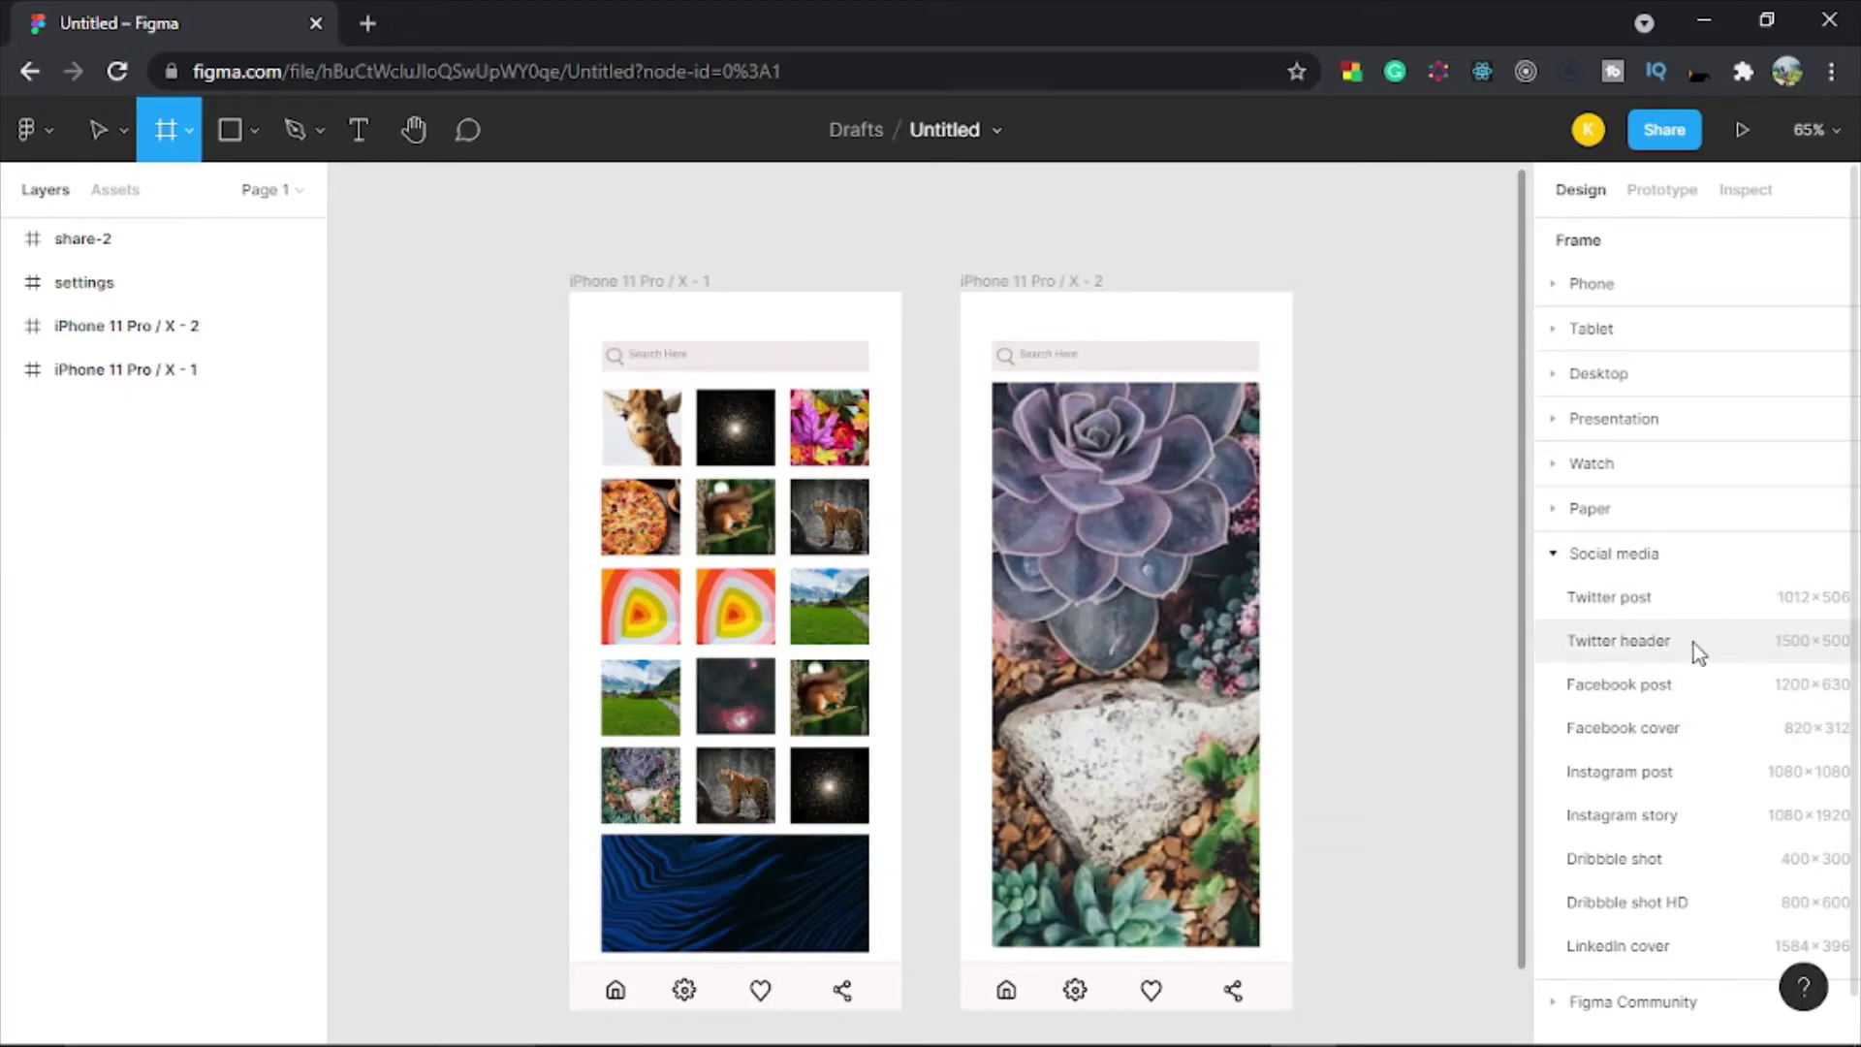
pyautogui.scroll(-1, 1601, 884)
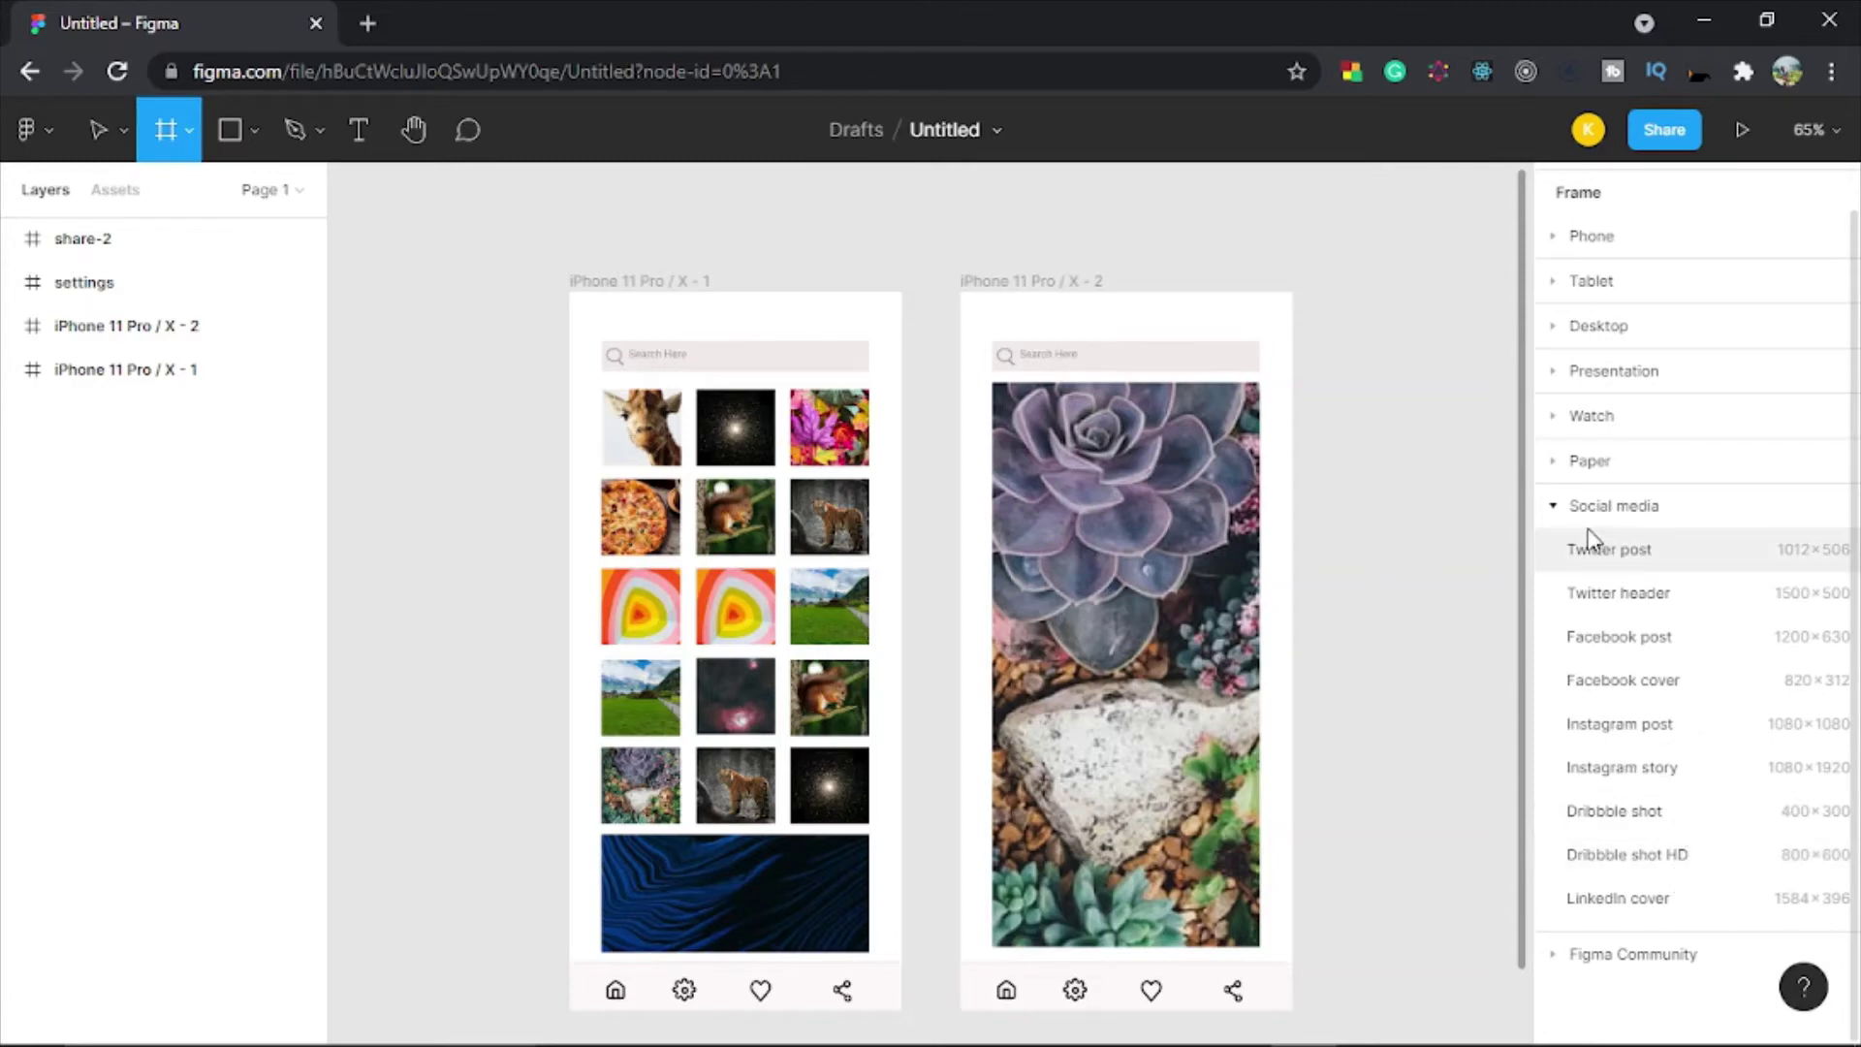
pyautogui.click(1550, 505)
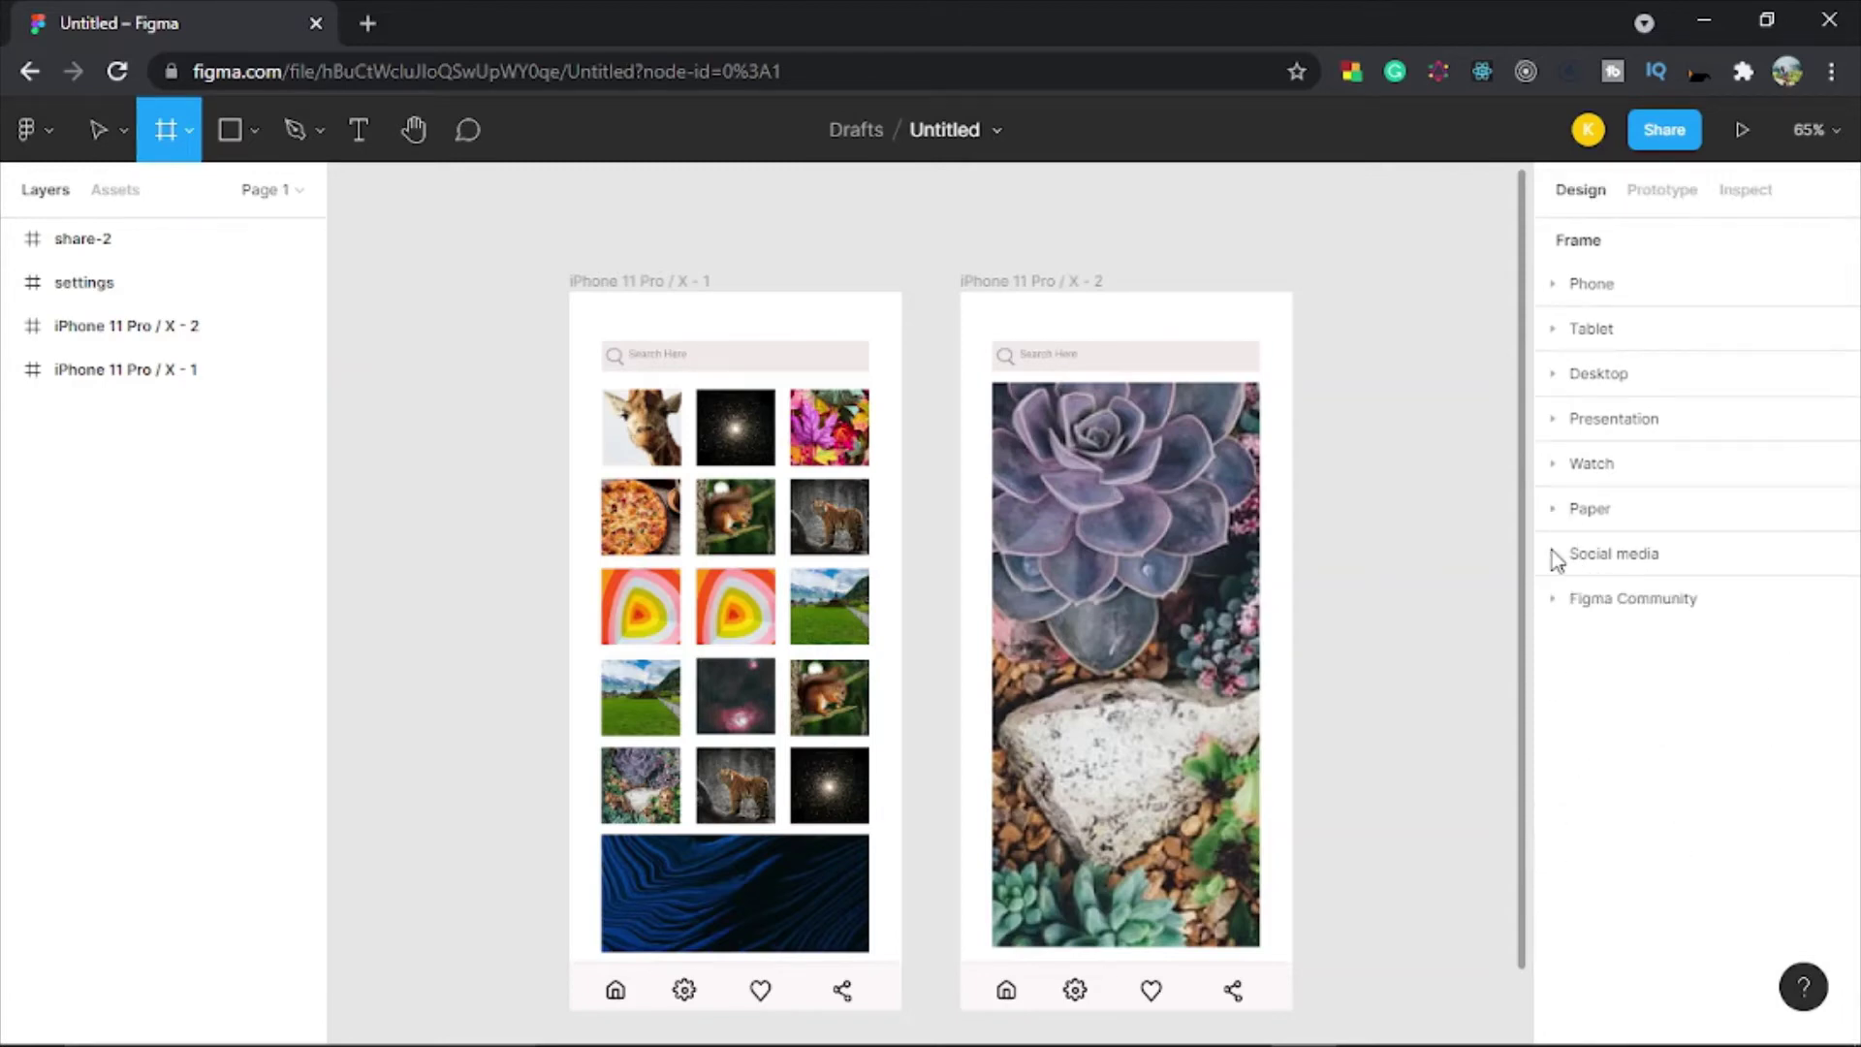
pyautogui.click(1573, 601)
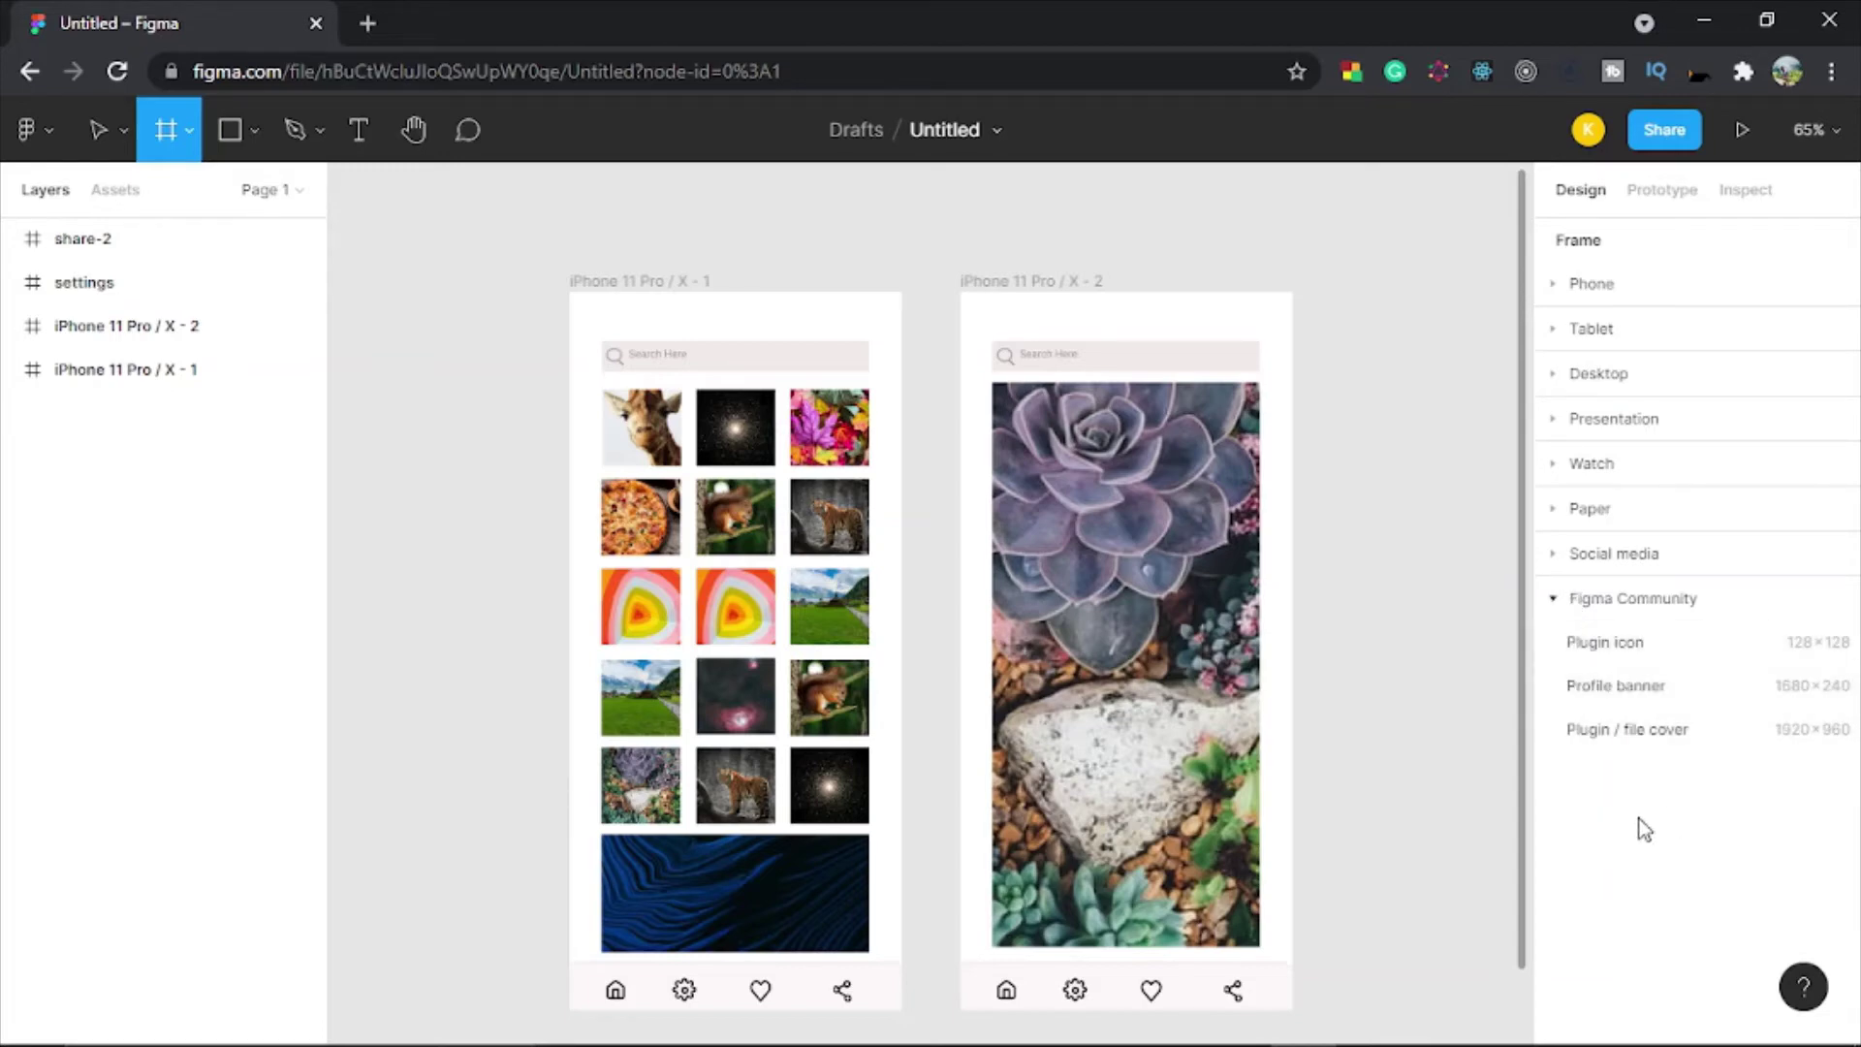
pyautogui.click(1555, 601)
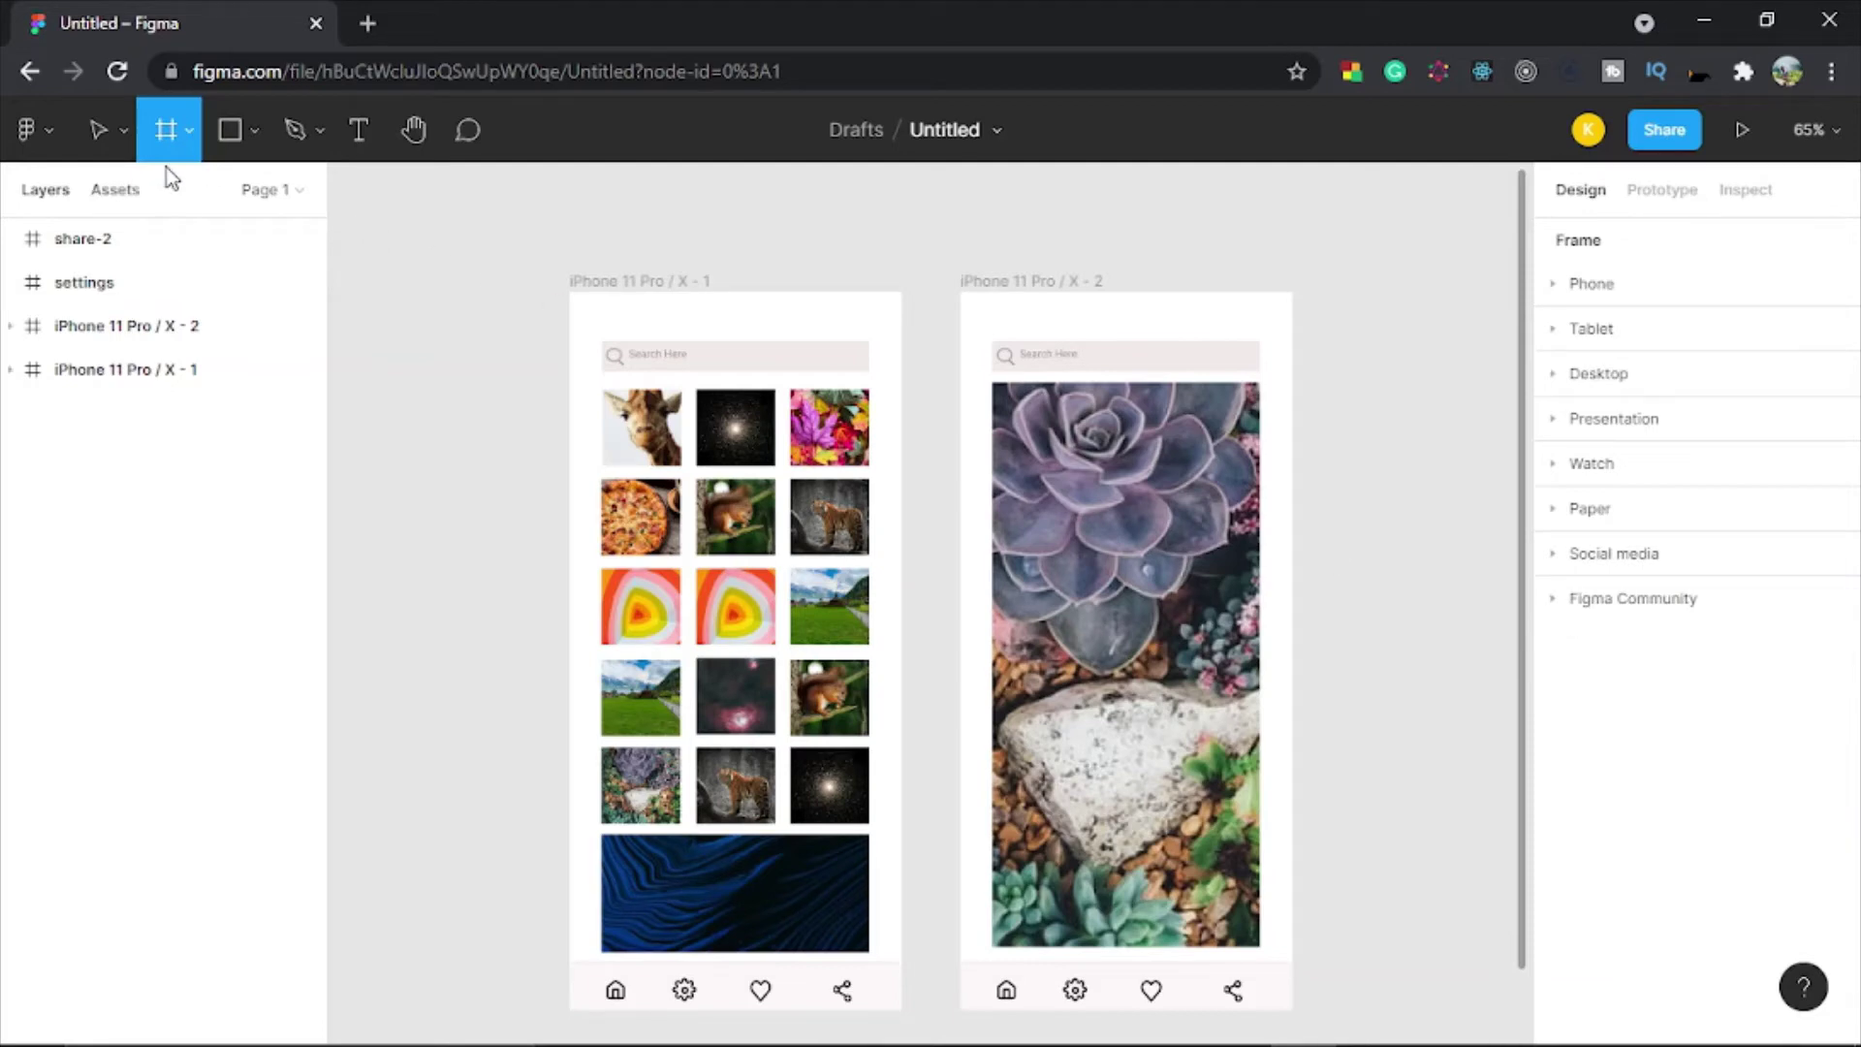
# Step: Show the prototype connections and launch the Flow 1 preview, then return to the design file
pyautogui.click(1700, 194)
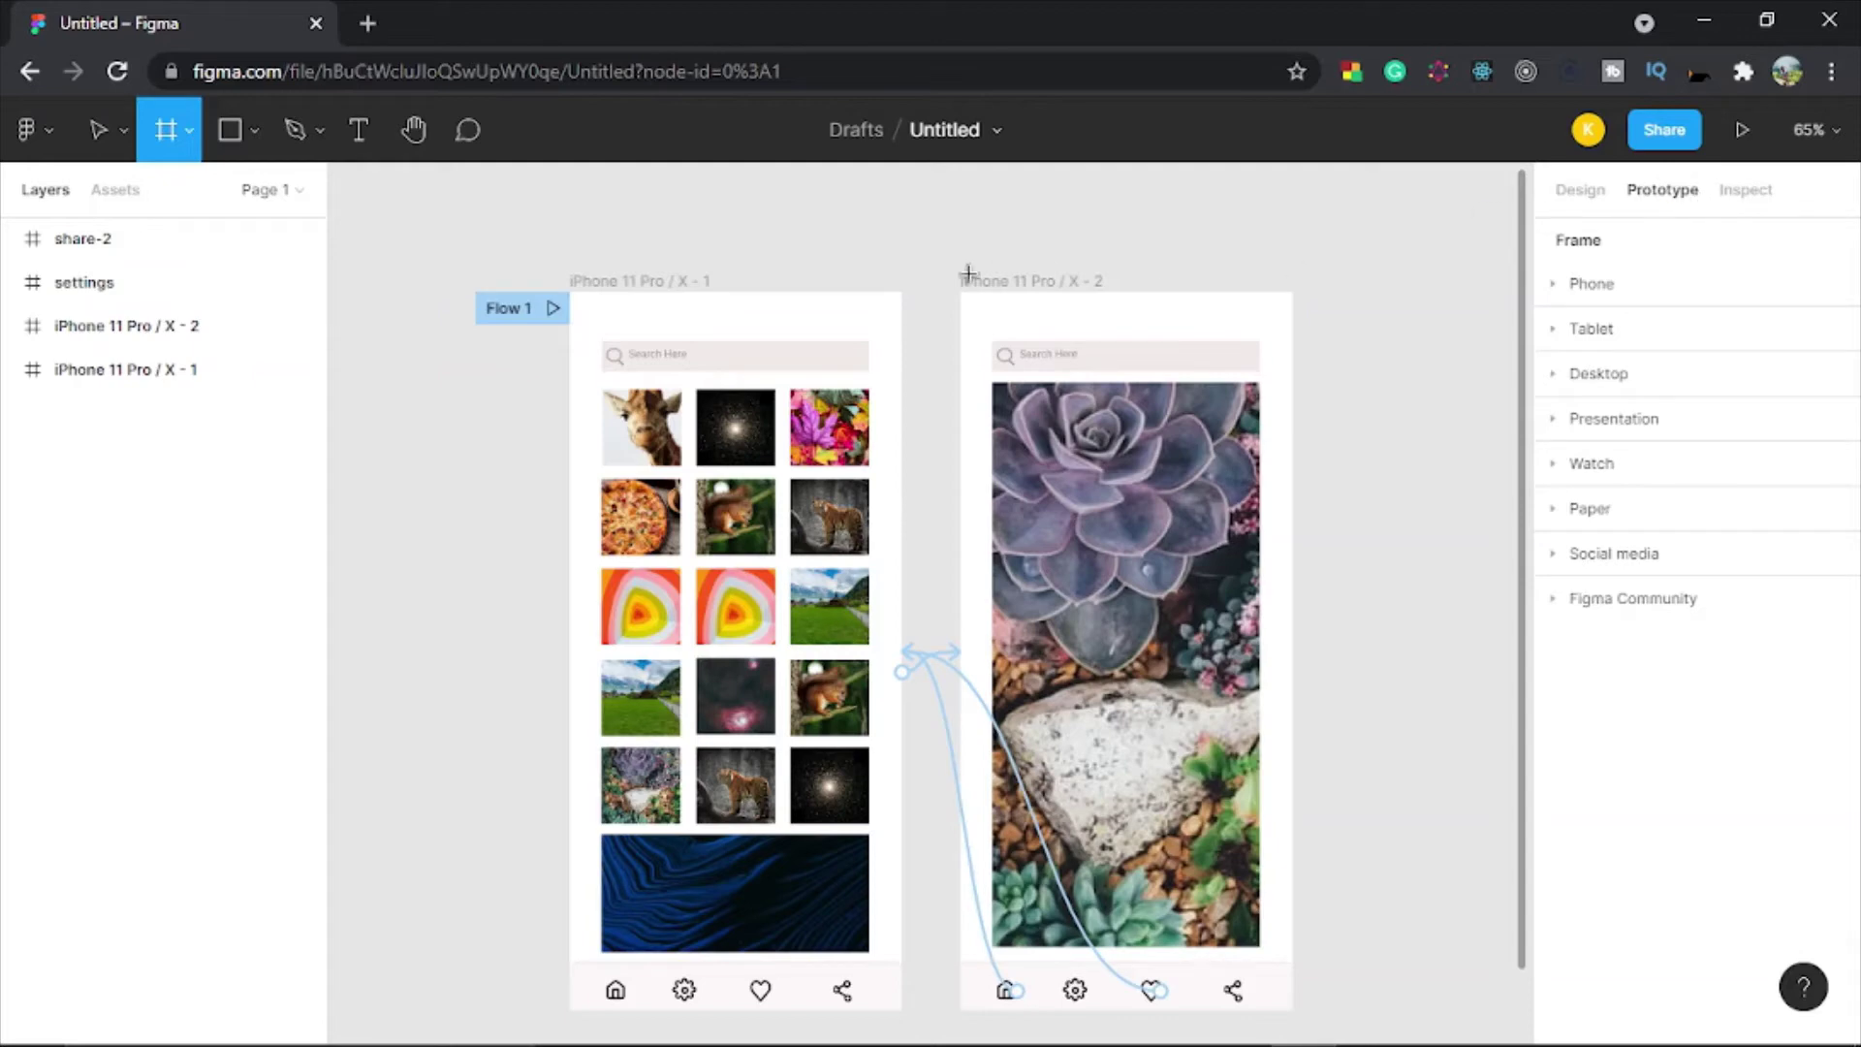
pyautogui.click(553, 308)
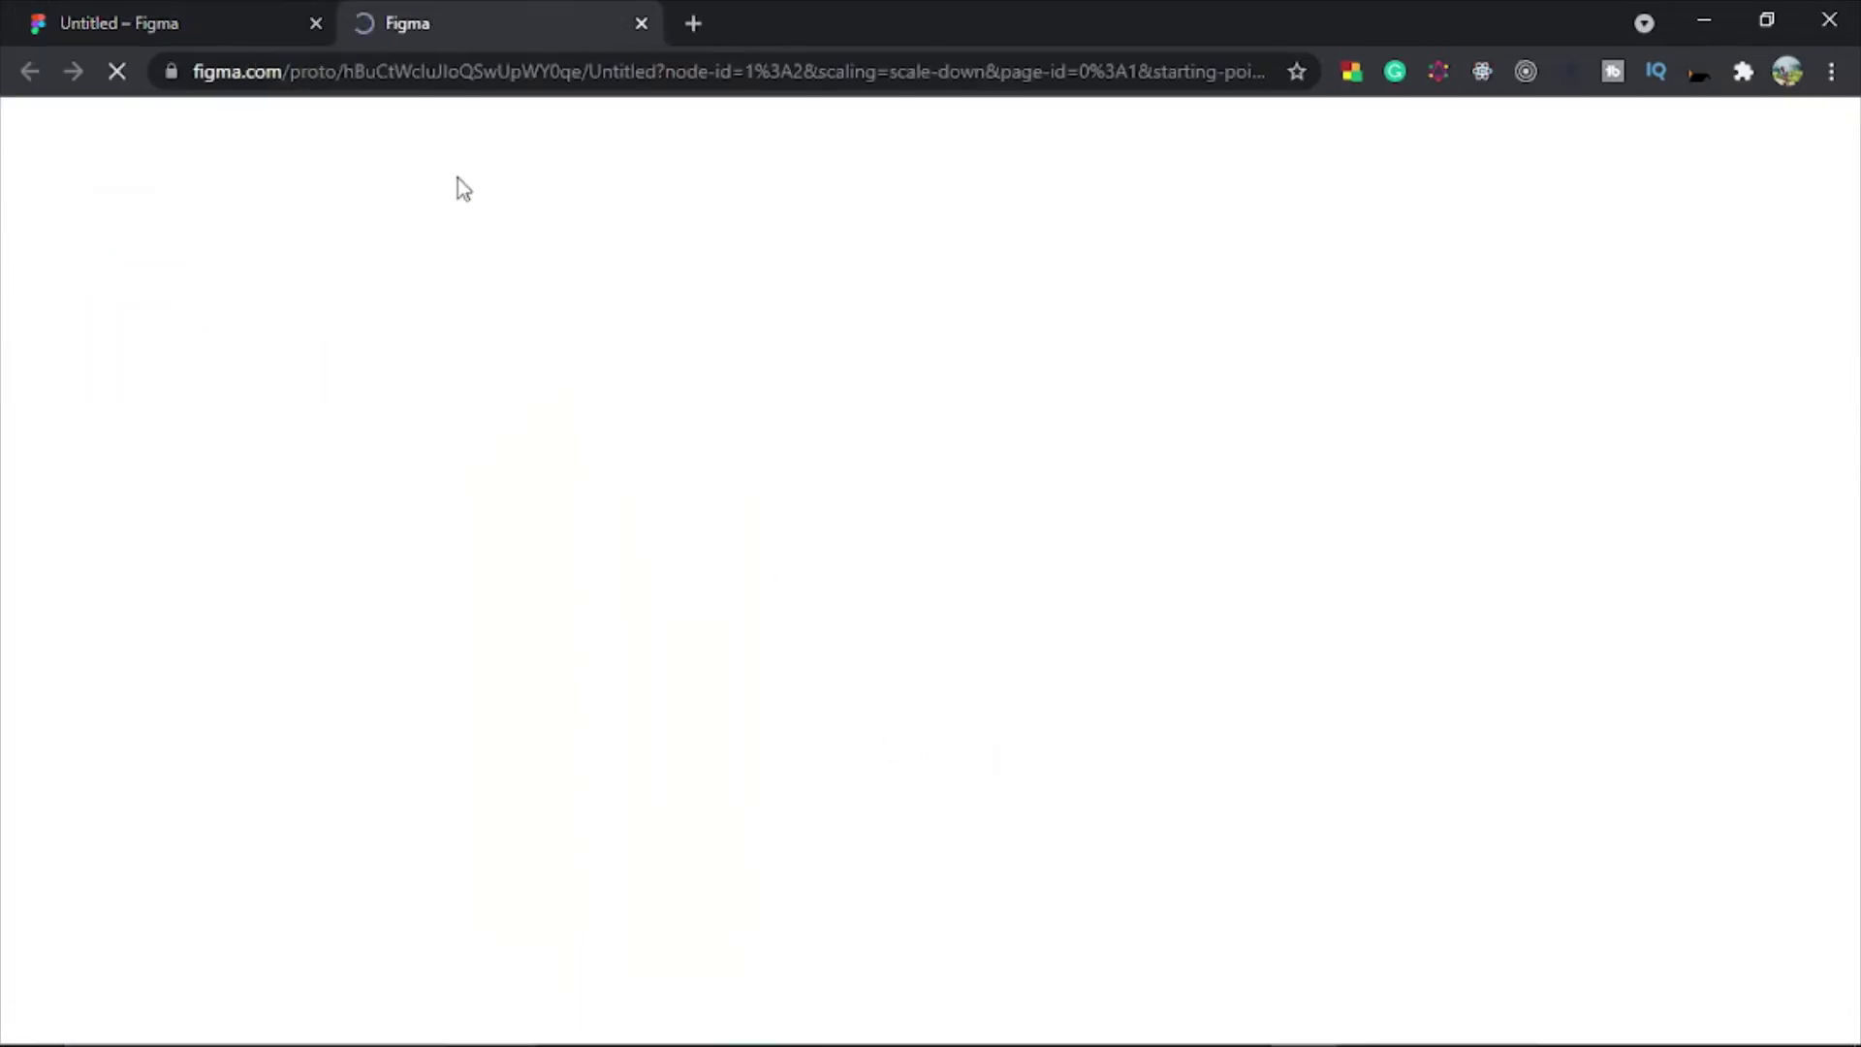
pyautogui.click(290, 24)
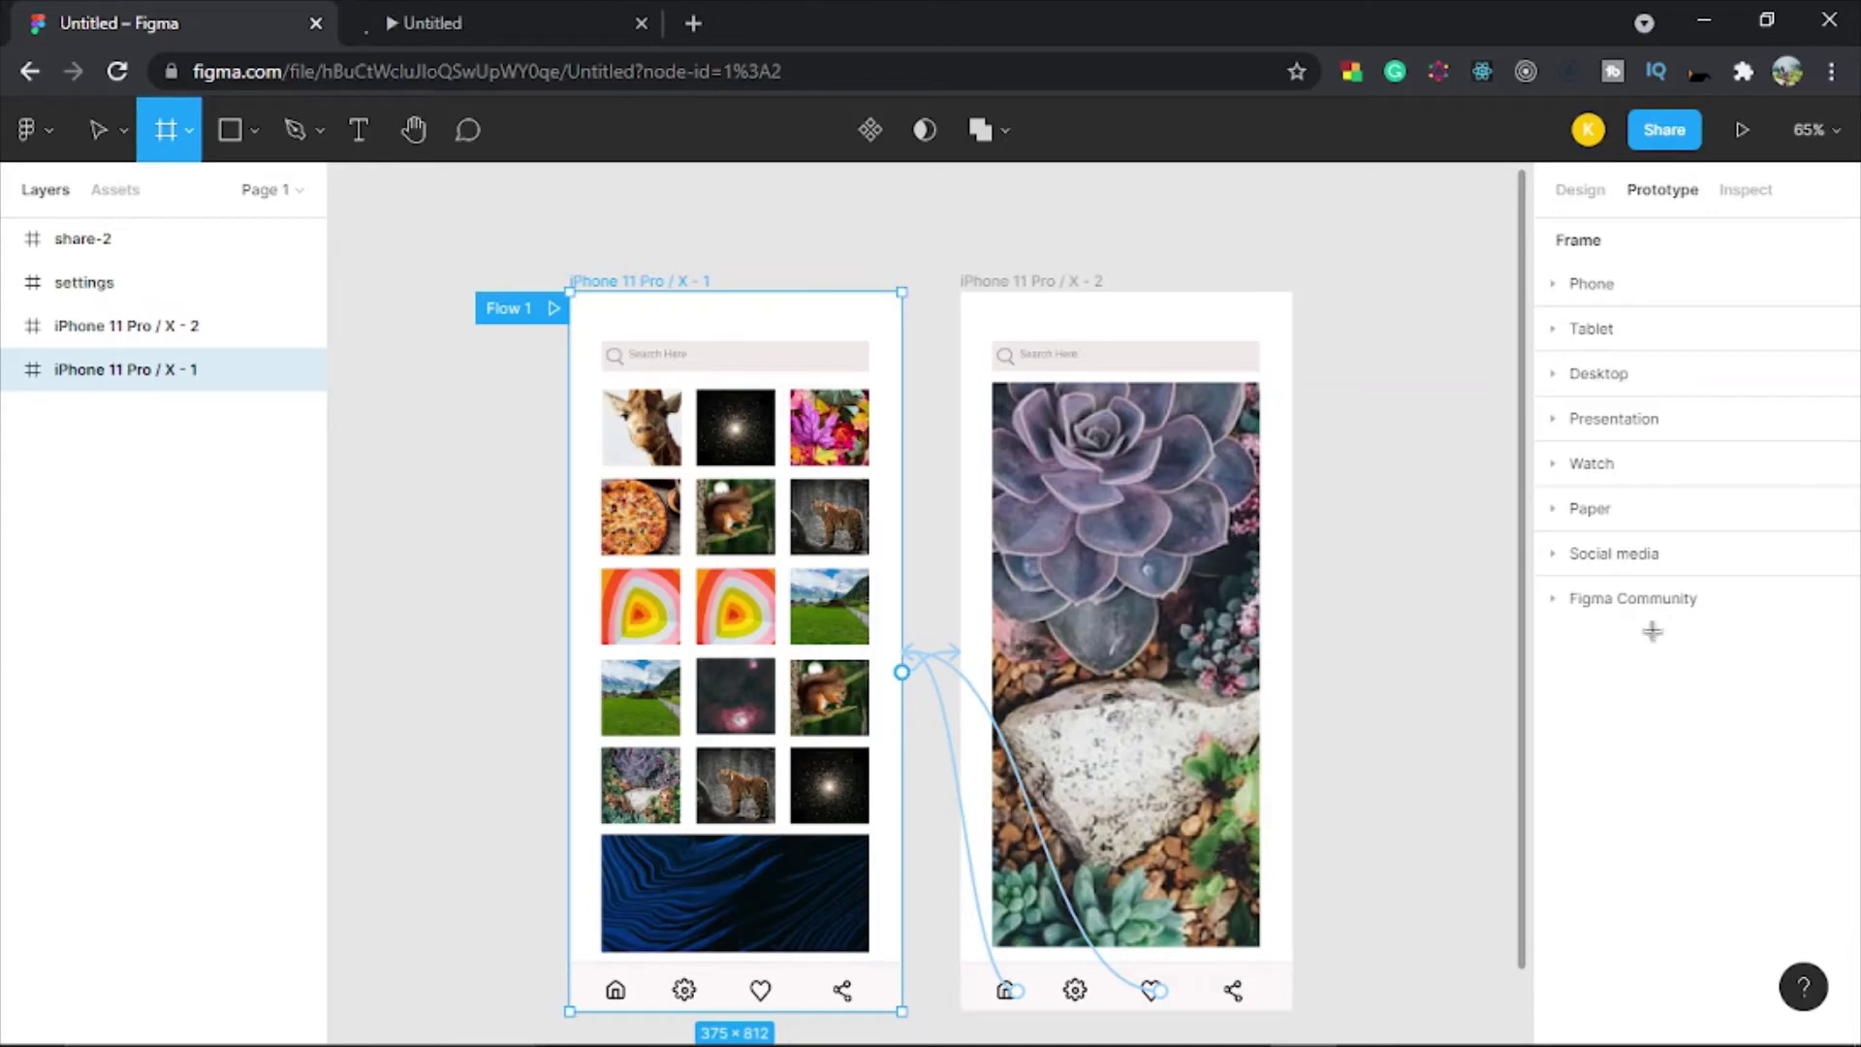
# Step: Inspect the iPhone 11 Pro / X - 1 frame's properties, colors, interactions and code
pyautogui.click(1770, 190)
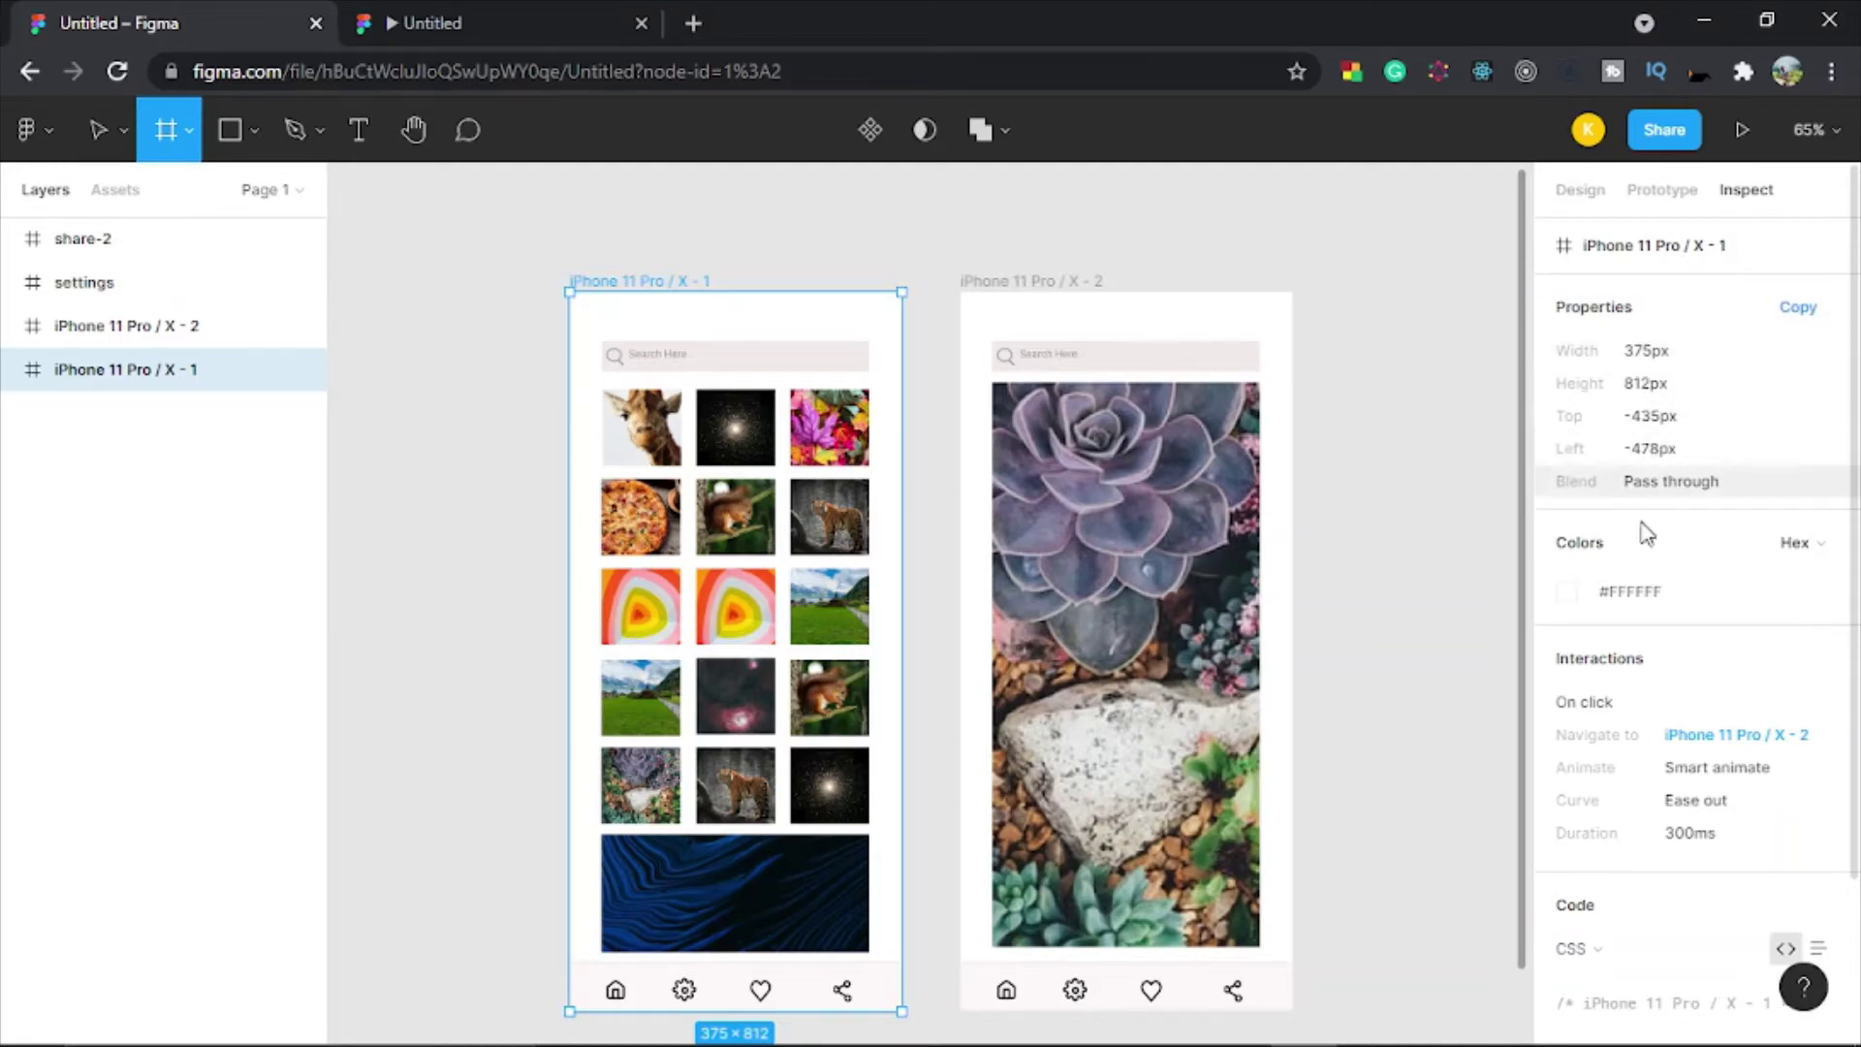
pyautogui.scroll(-3, 1551, 723)
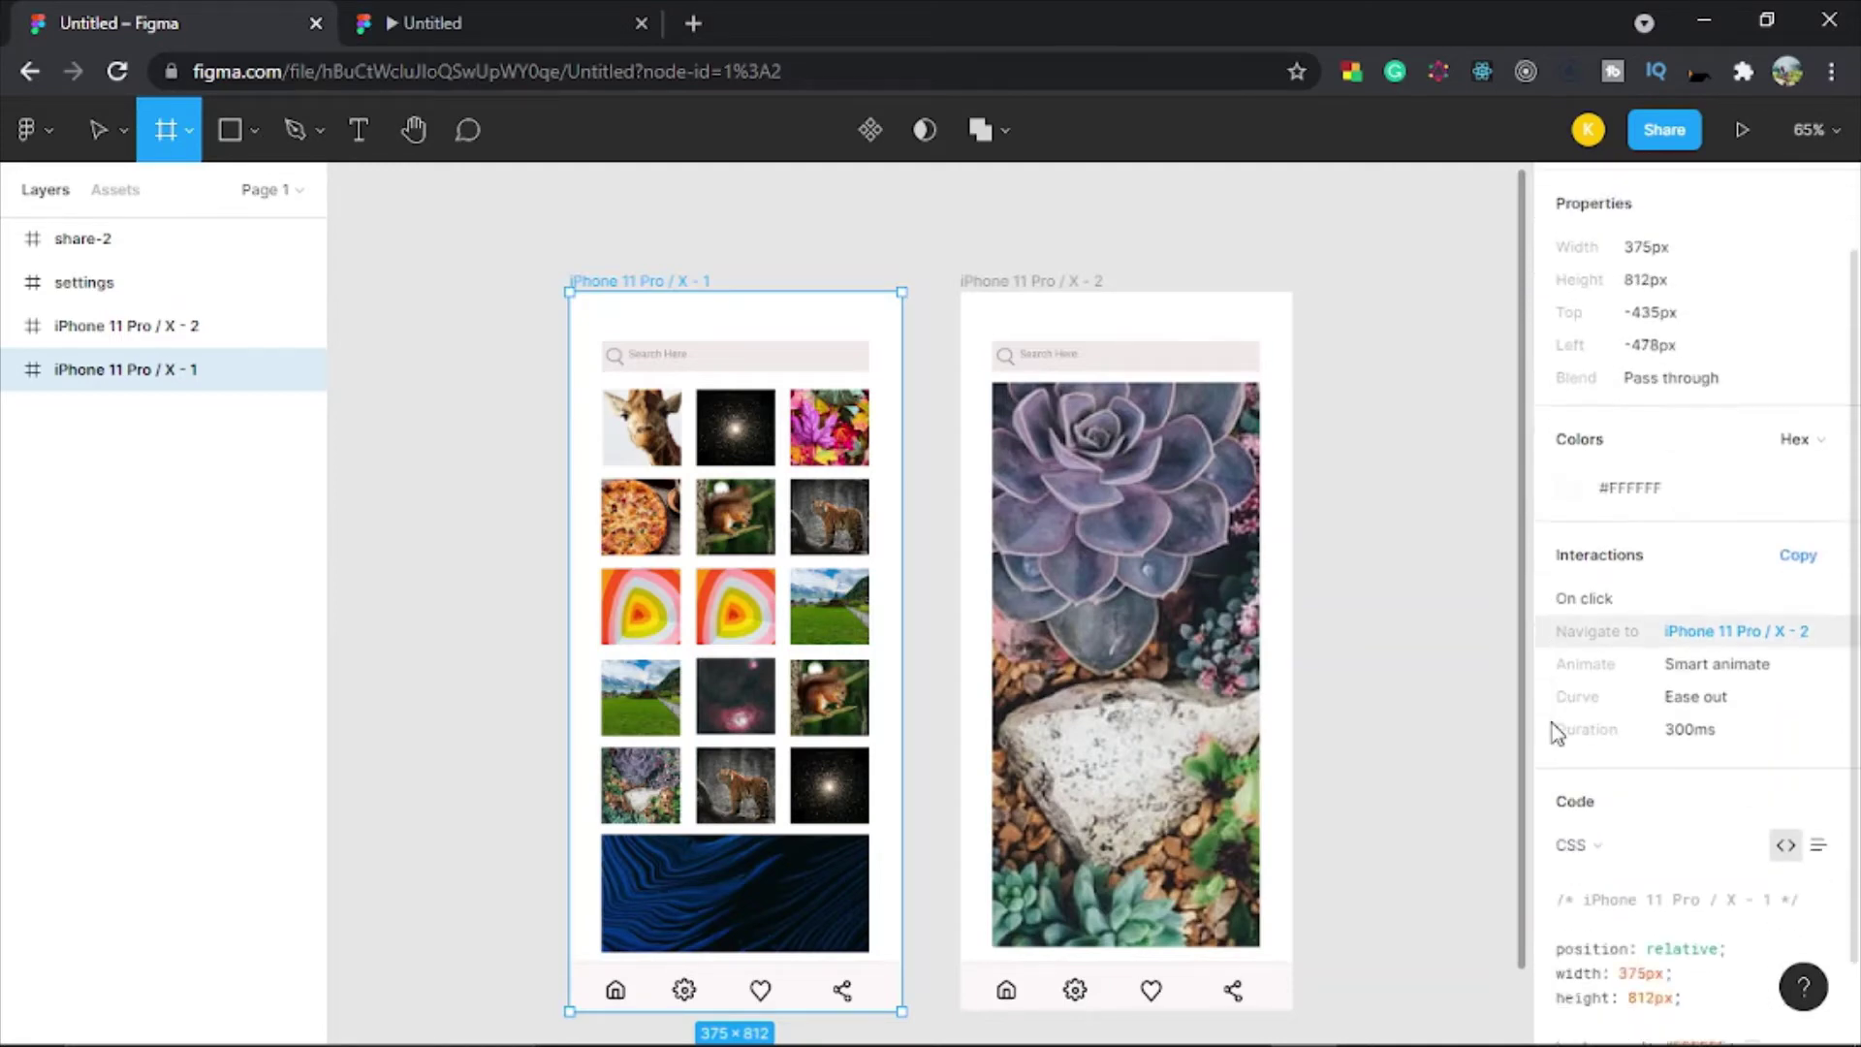
pyautogui.scroll(-1, 1648, 746)
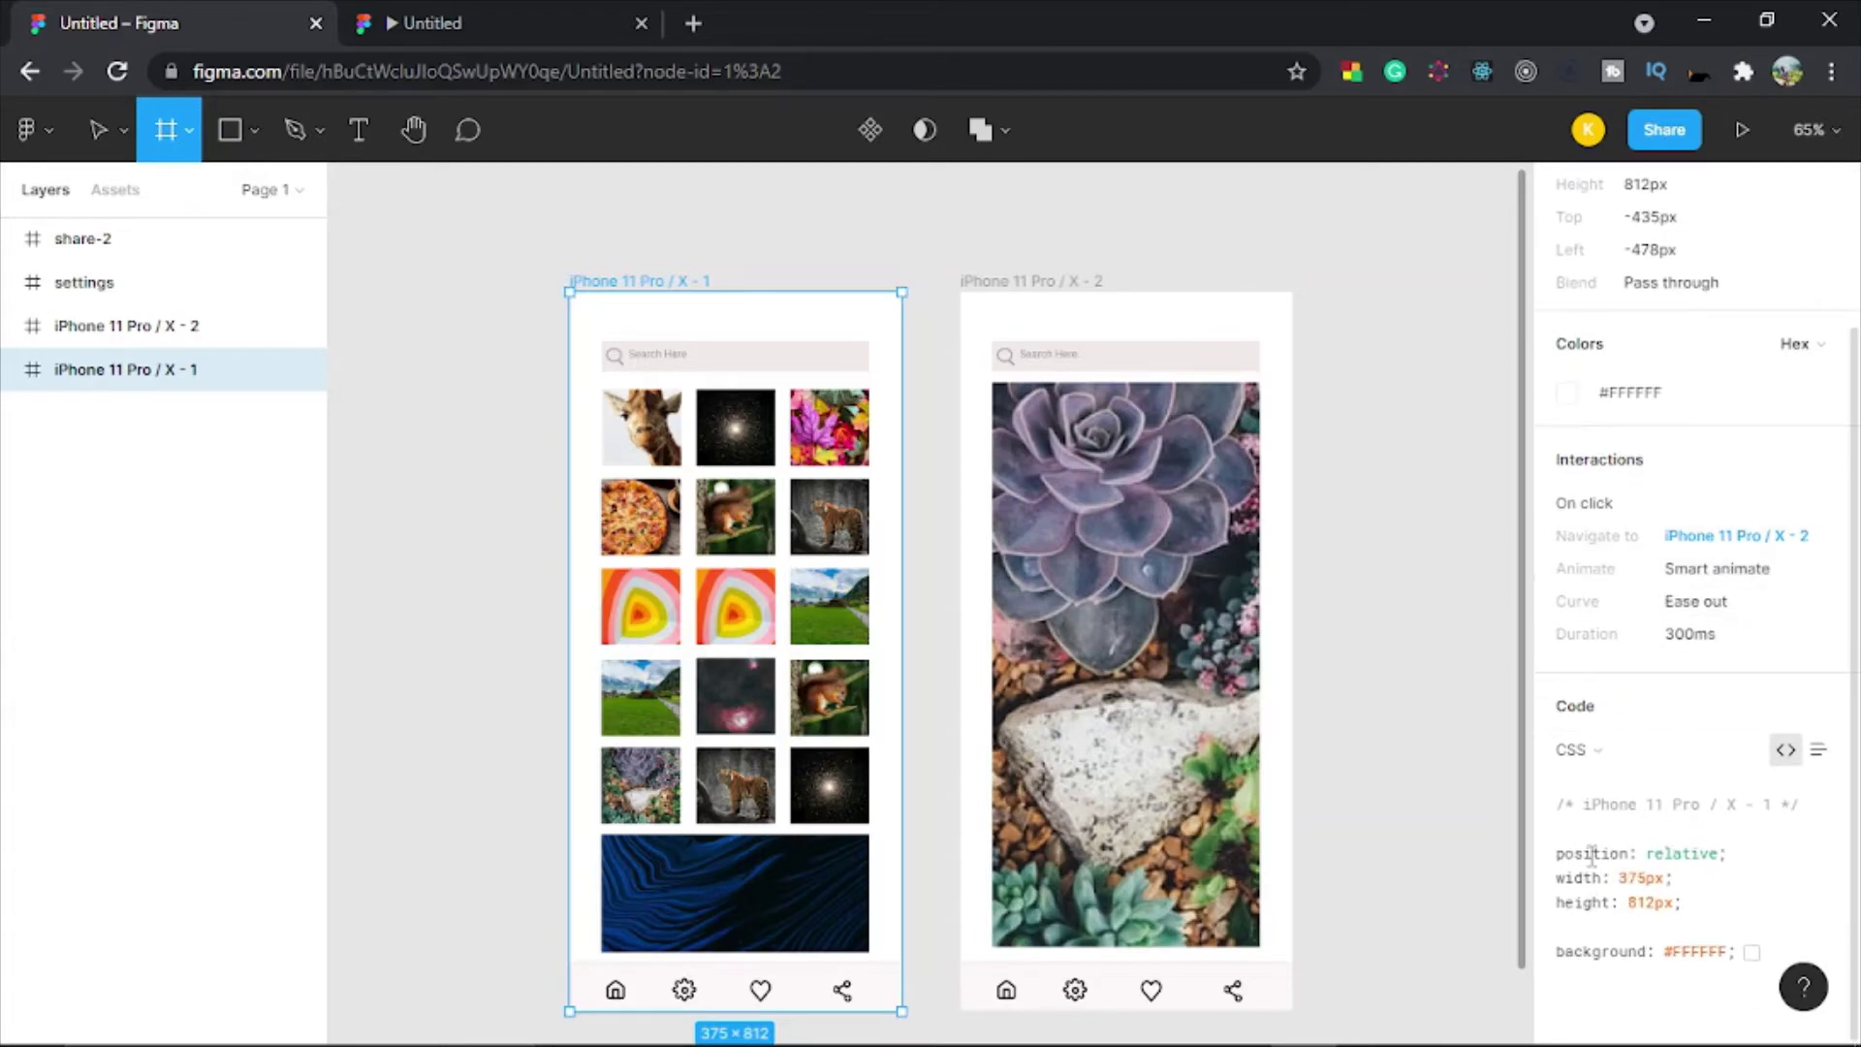
pyautogui.scroll(3, 1592, 709)
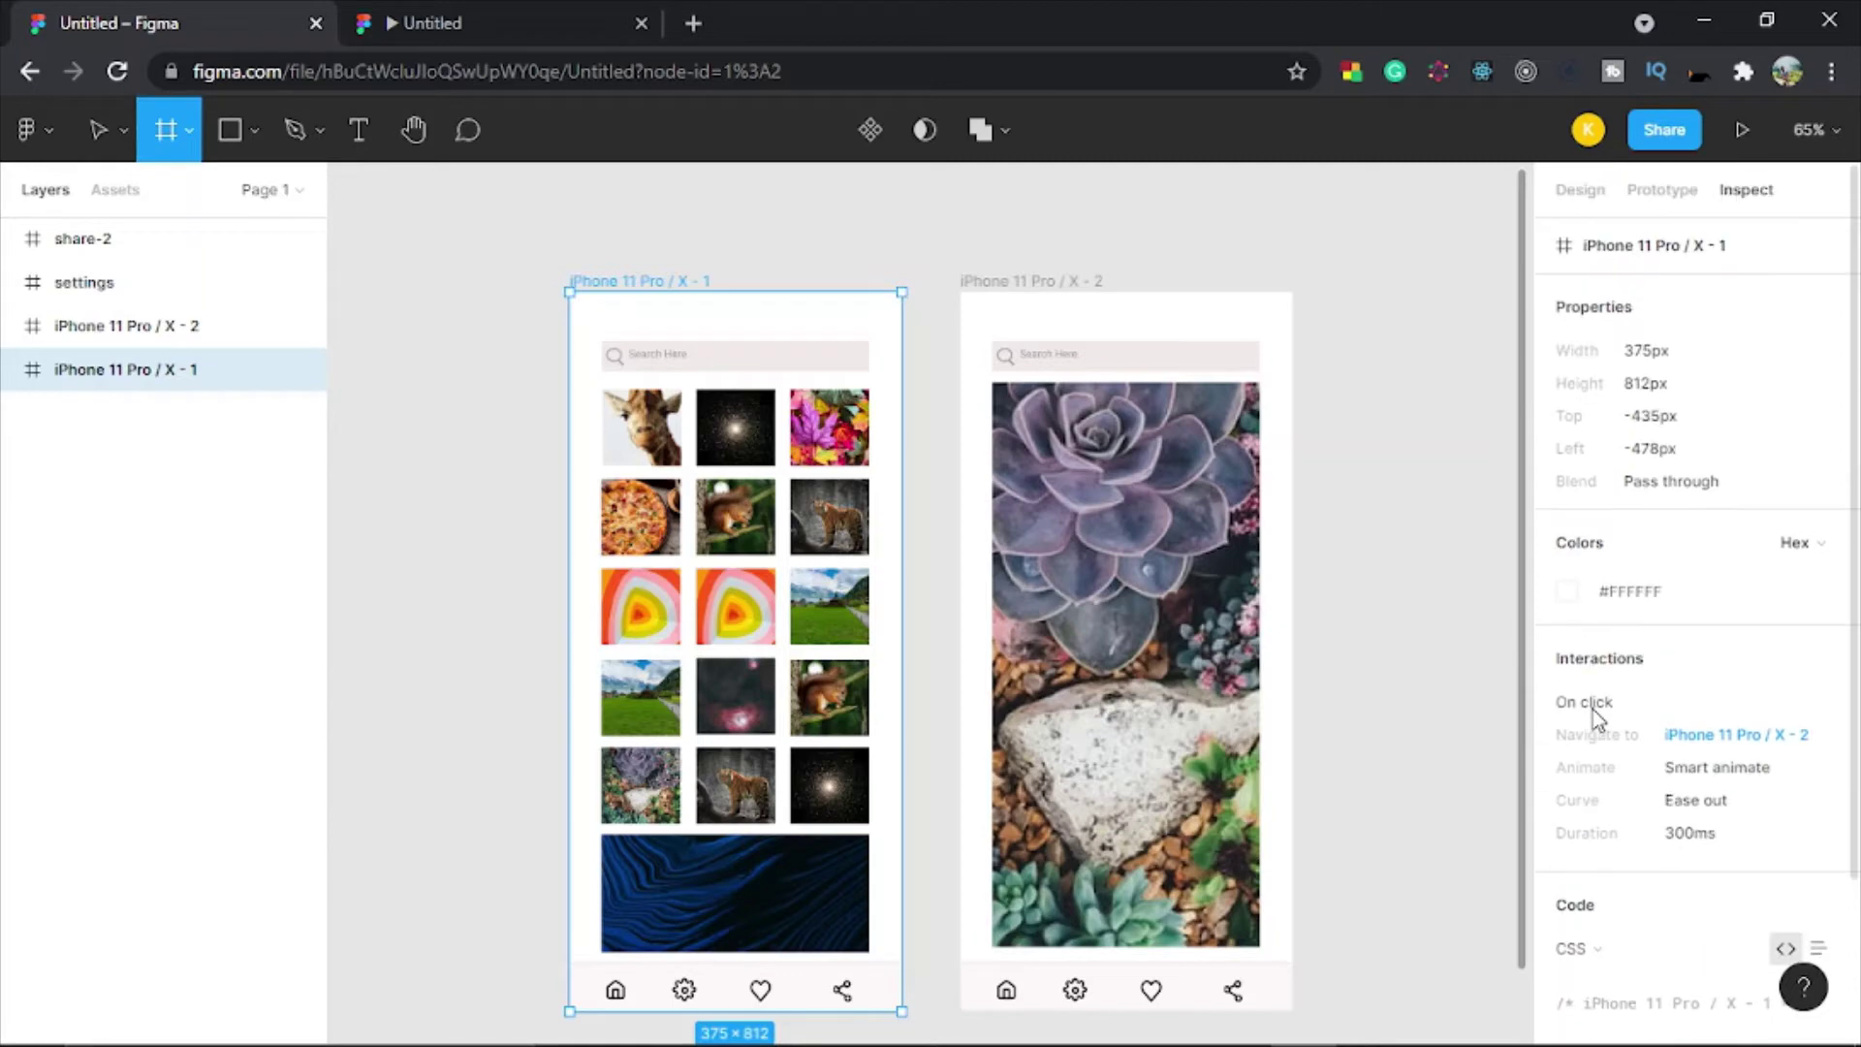
pyautogui.scroll(-3, 1590, 706)
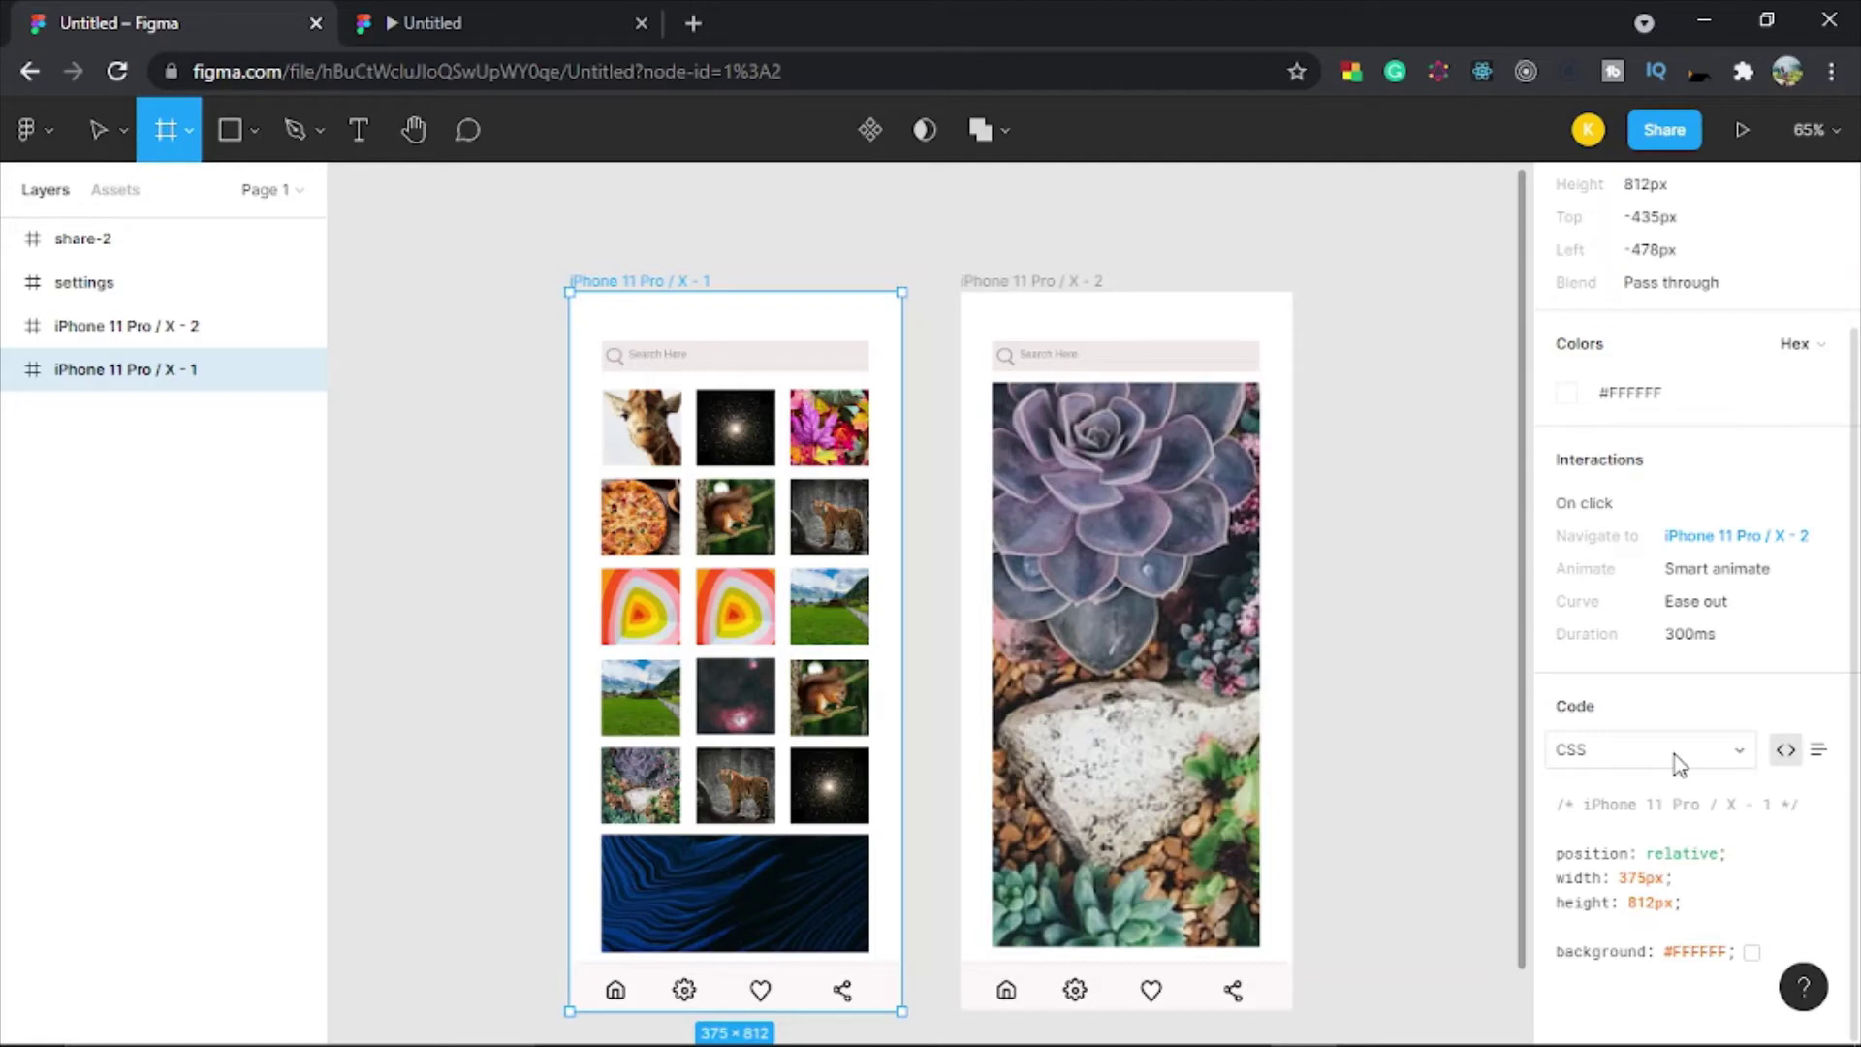
# Step: View the selected frame's code in iOS and Android formats, then switch it back to CSS
pyautogui.click(1738, 754)
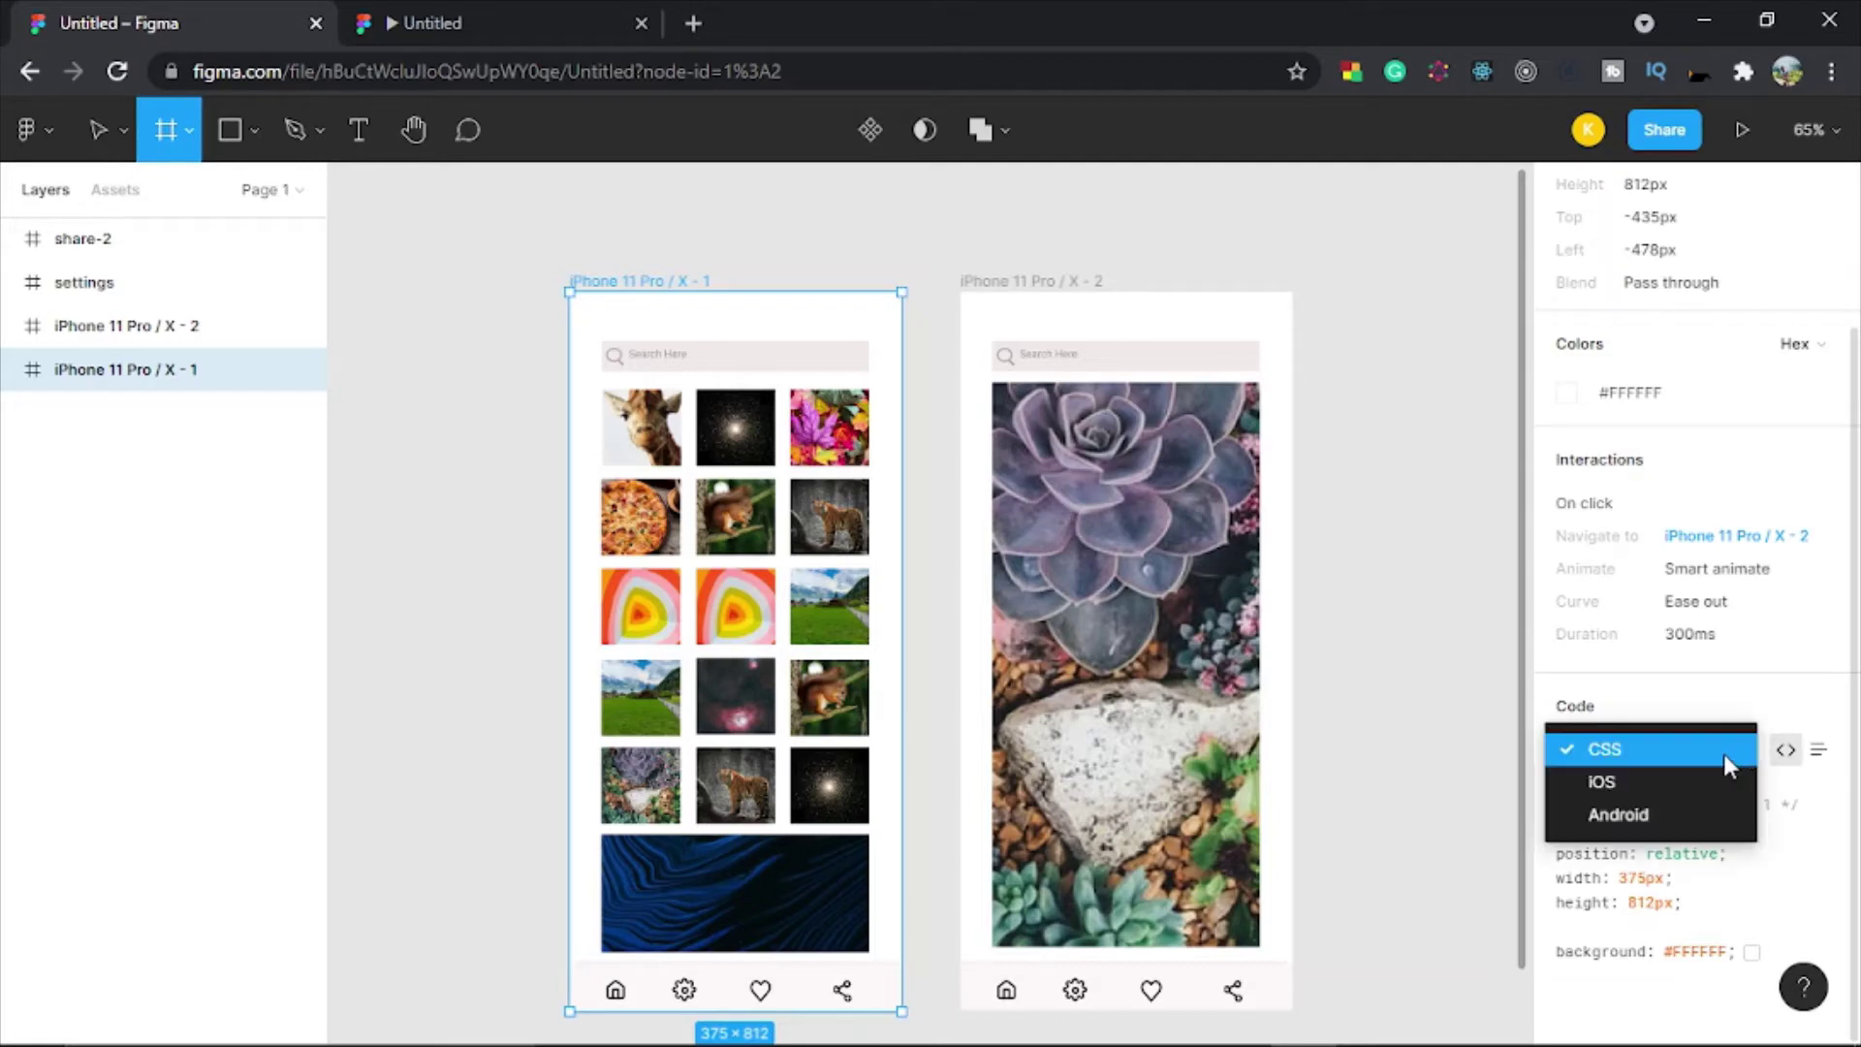
pyautogui.click(1638, 782)
pyautogui.click(1739, 752)
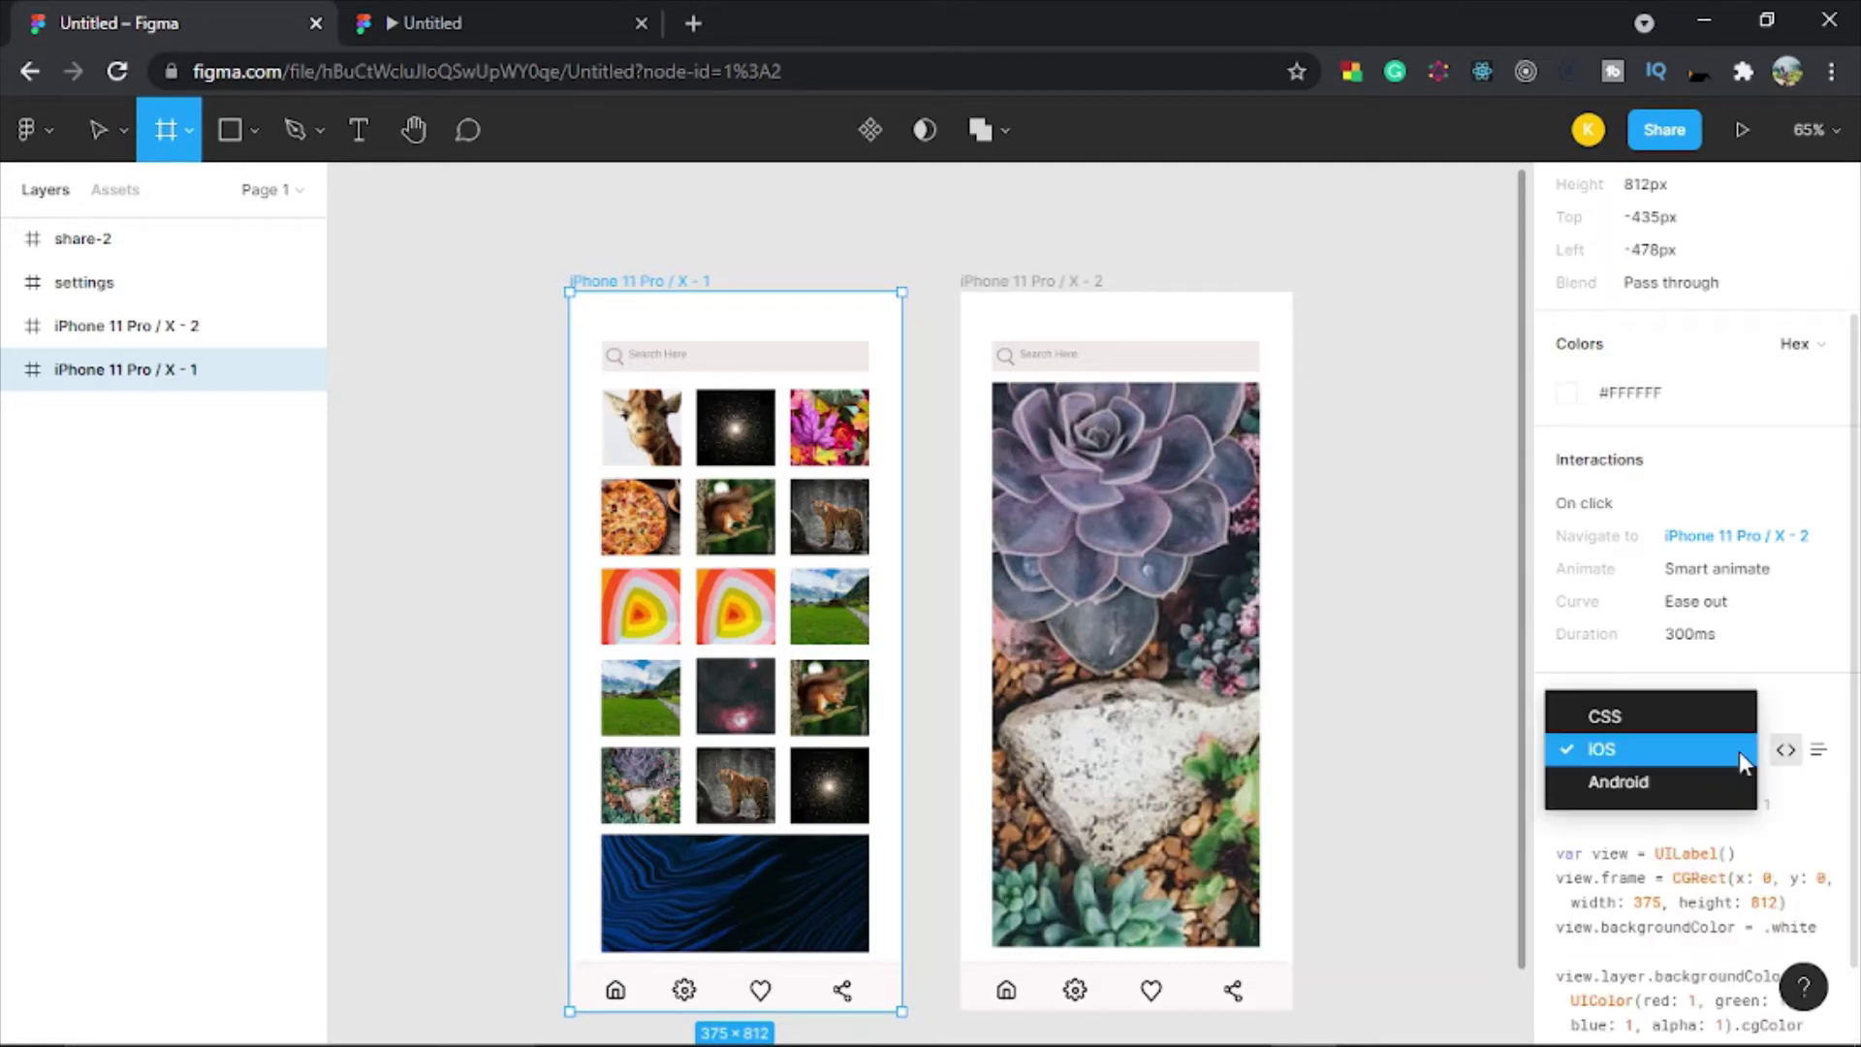
pyautogui.click(1683, 782)
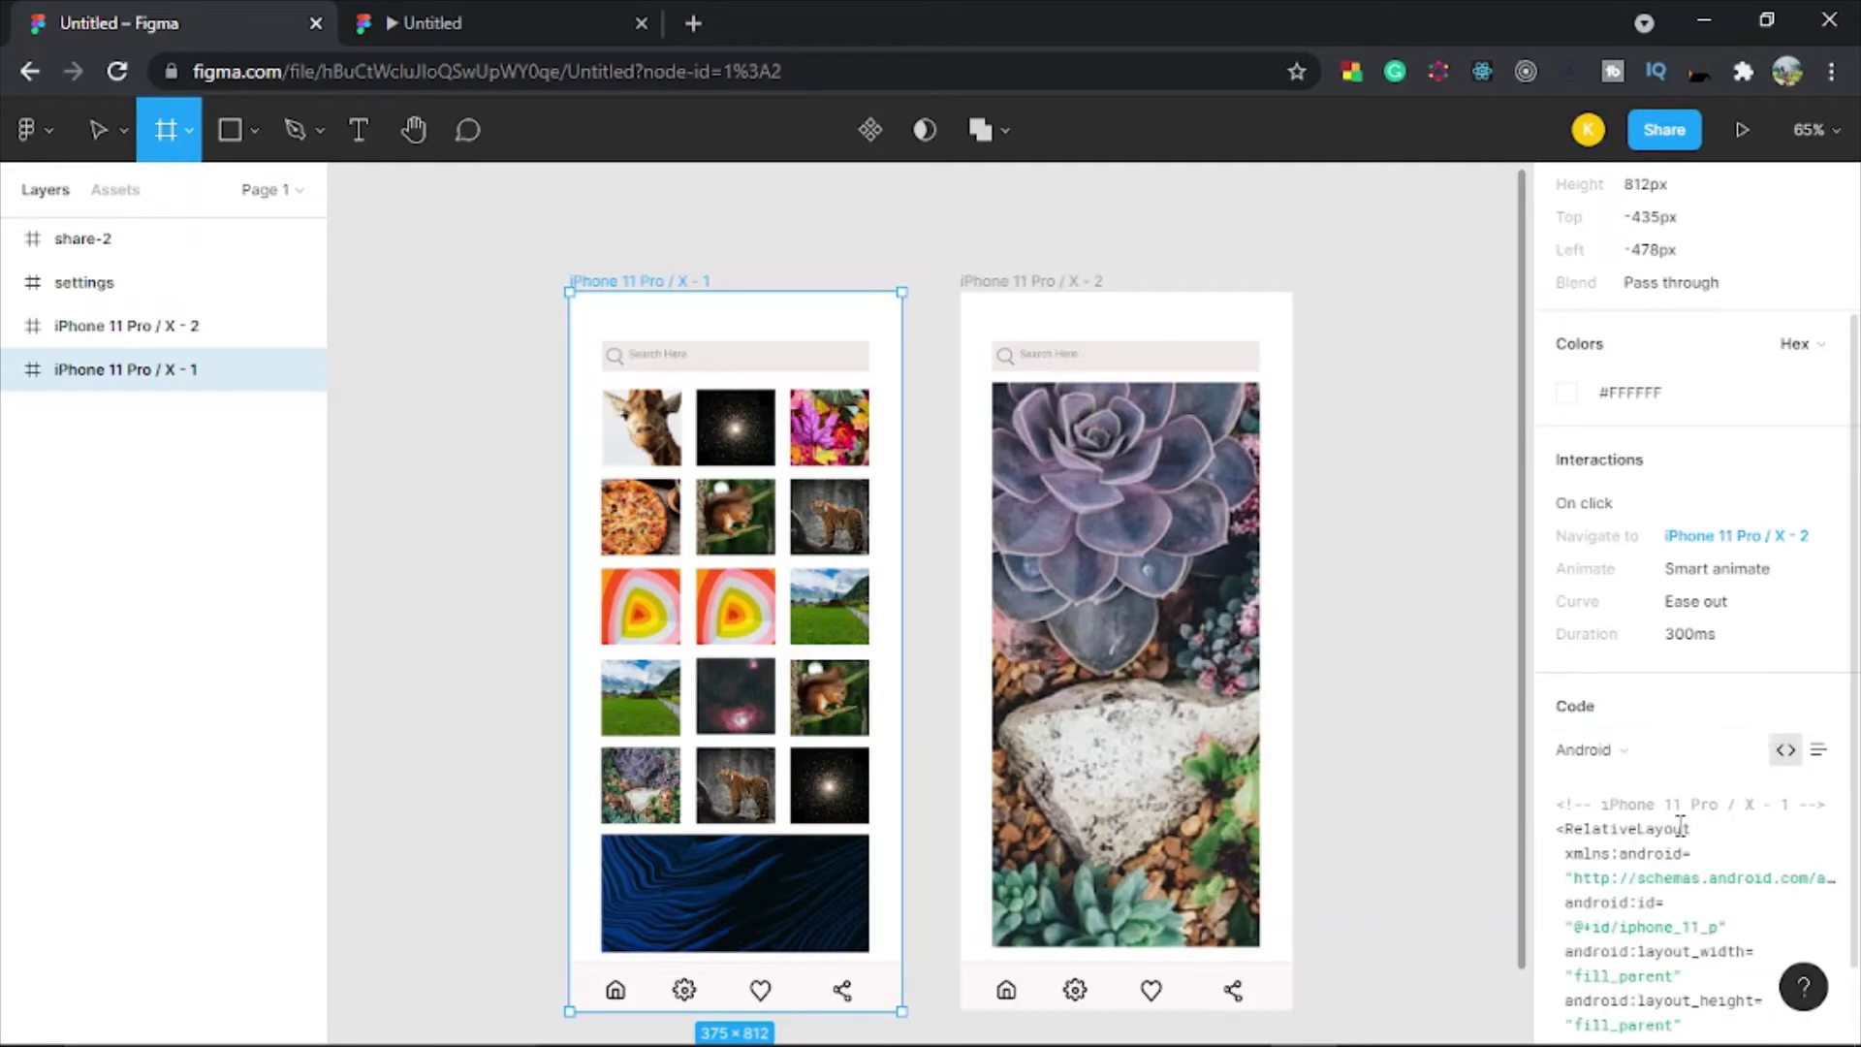
pyautogui.click(1737, 752)
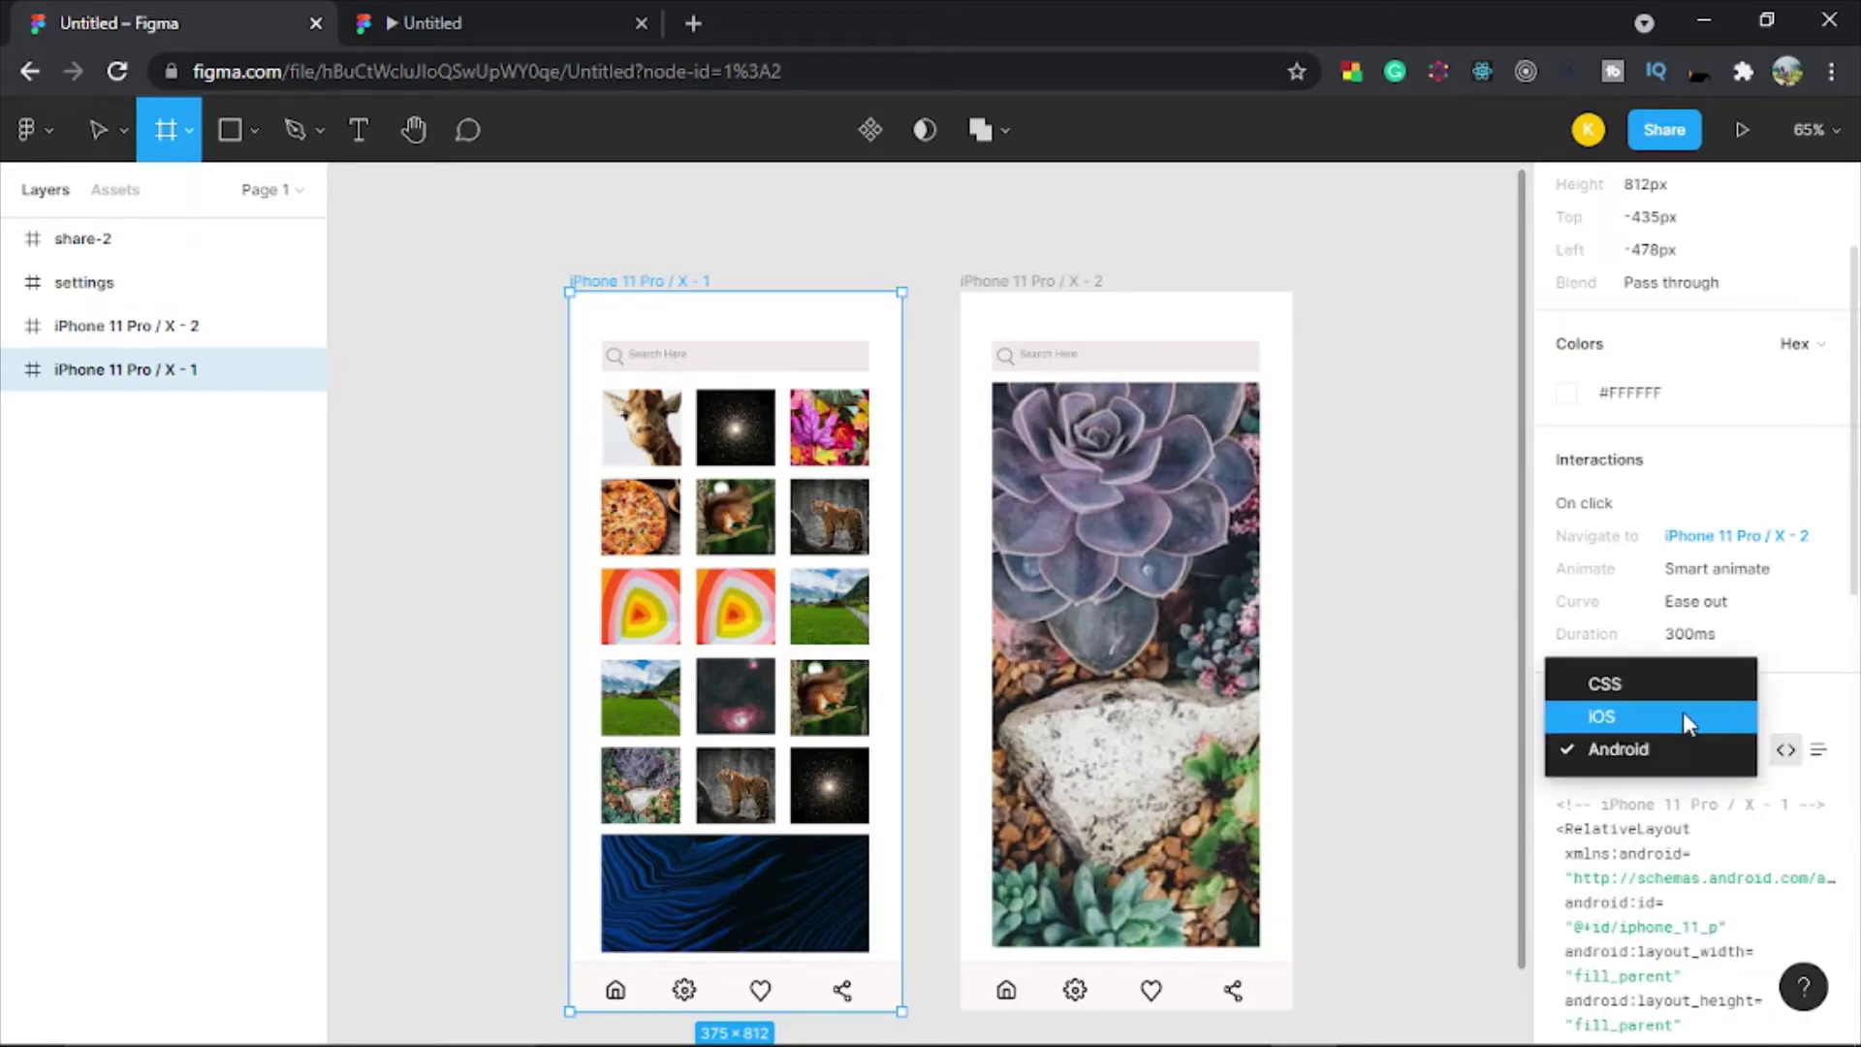
pyautogui.click(1683, 711)
pyautogui.click(1735, 754)
pyautogui.click(1665, 719)
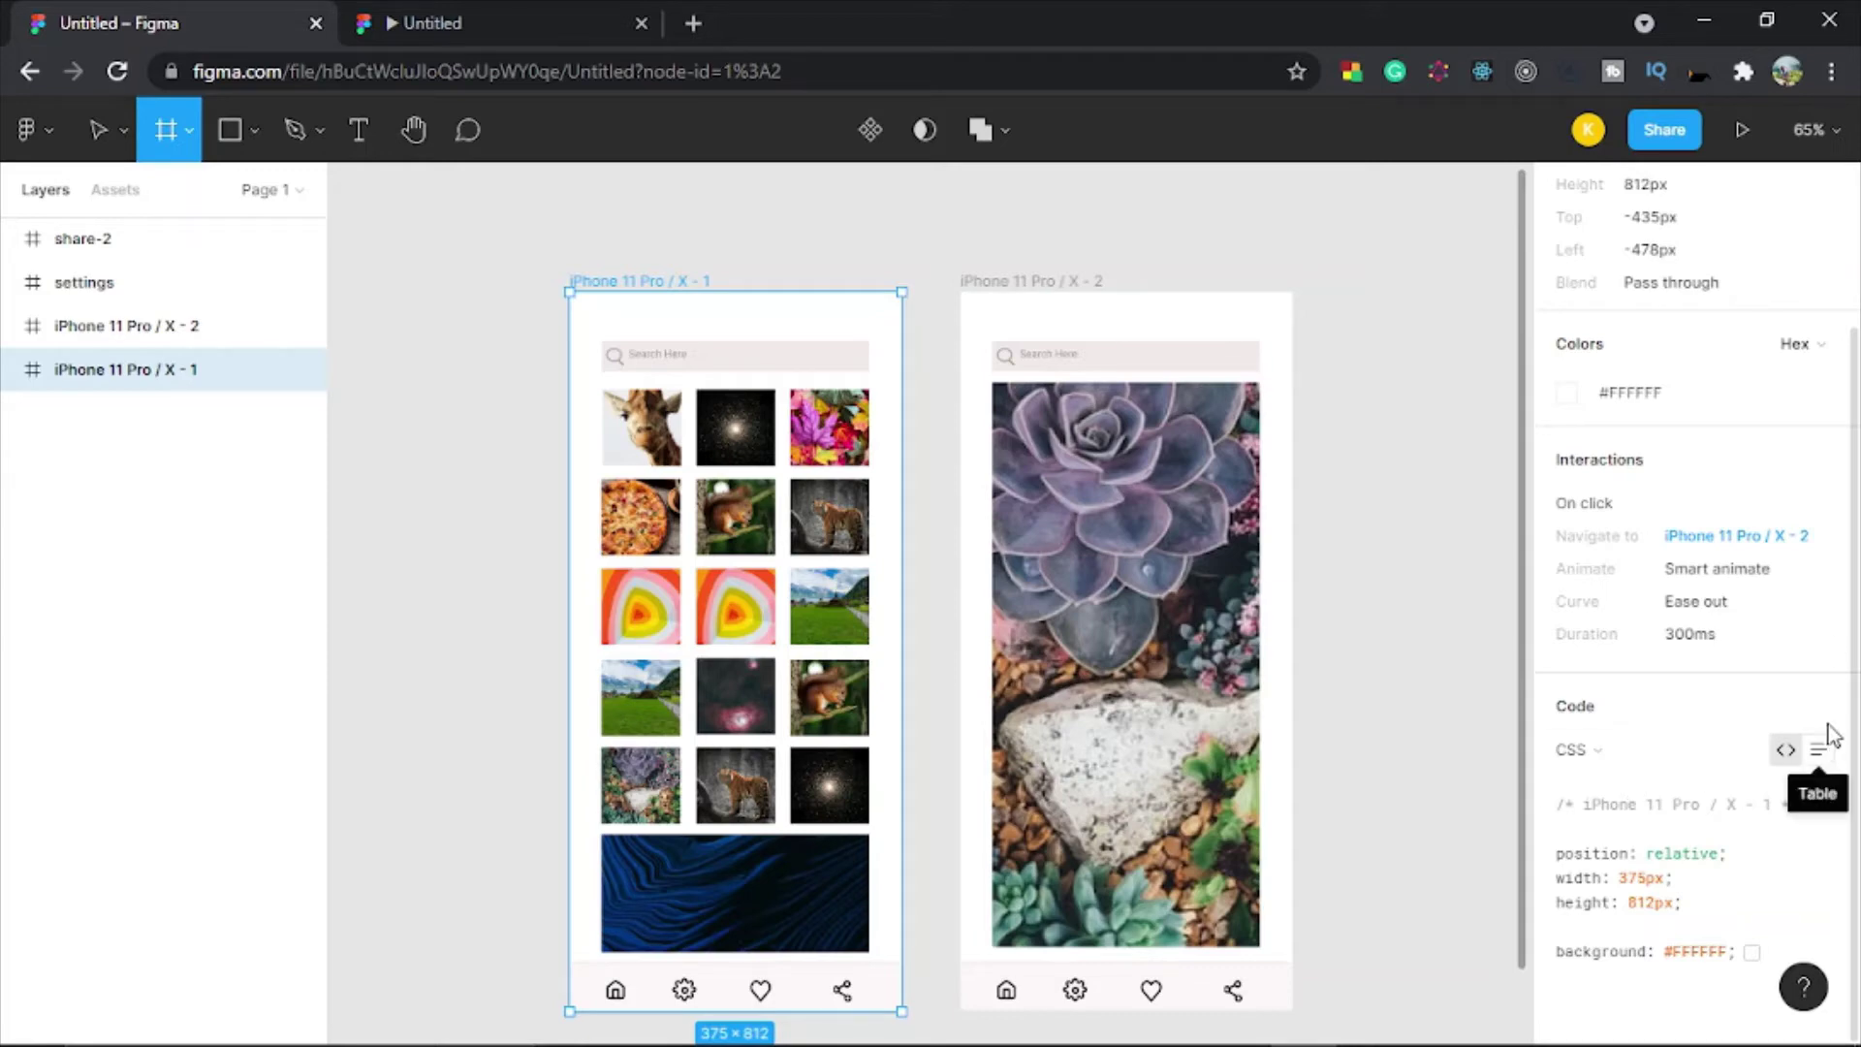
pyautogui.scroll(3, 1764, 436)
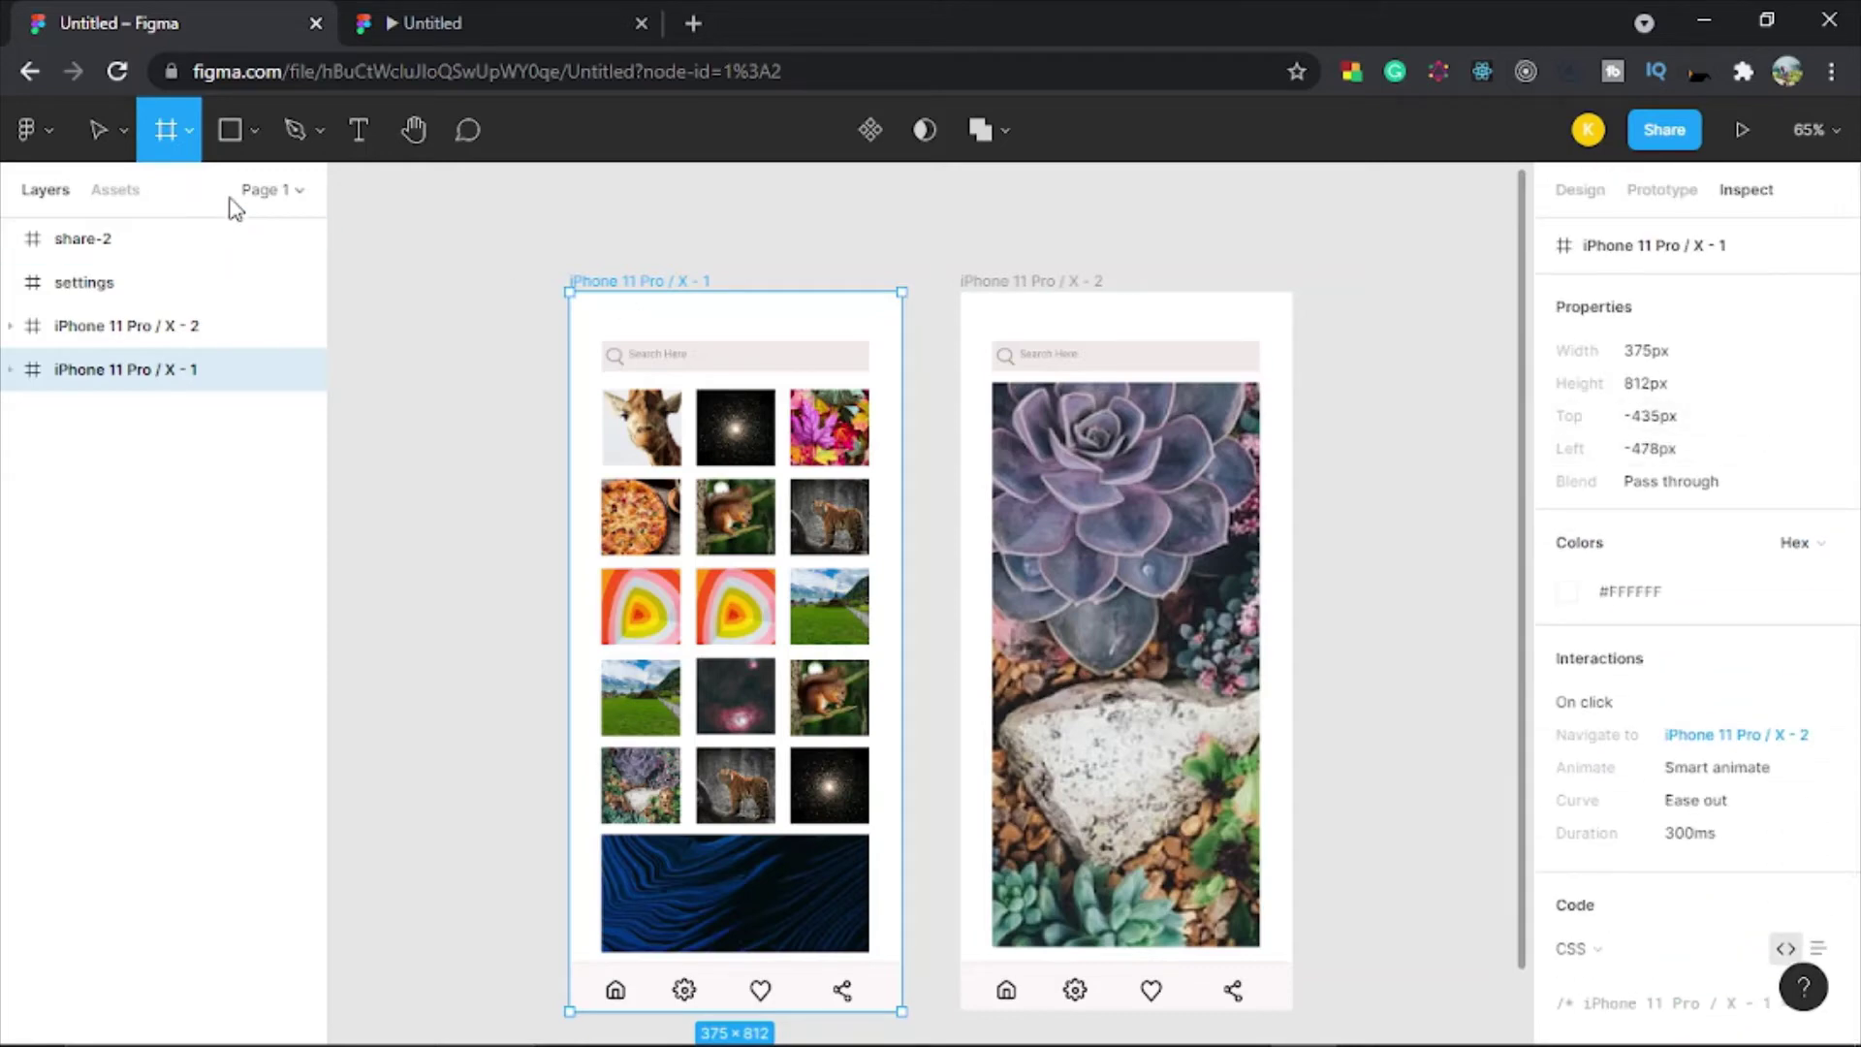
# Step: Examine the shape tools and the Pen and Pencil options, and activate the Text, Hand and Comment tools in turn
pyautogui.click(254, 132)
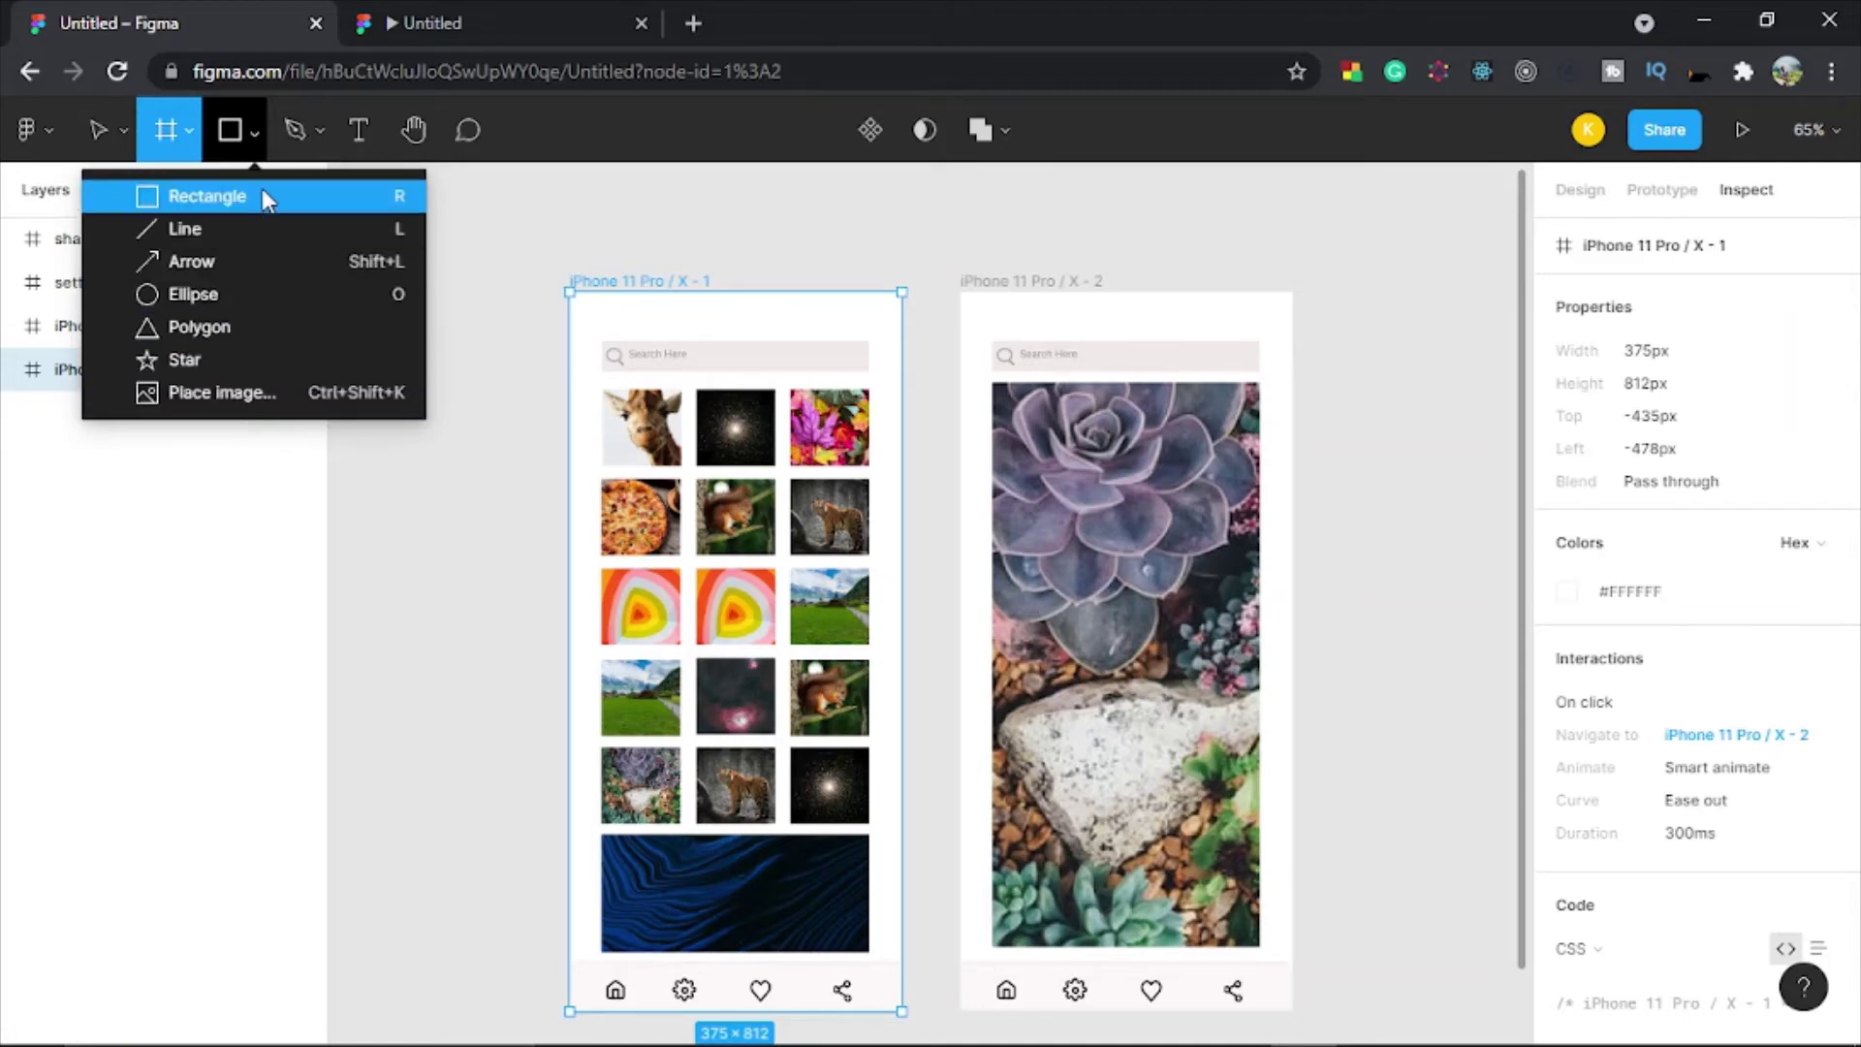
pyautogui.click(287, 132)
pyautogui.click(318, 132)
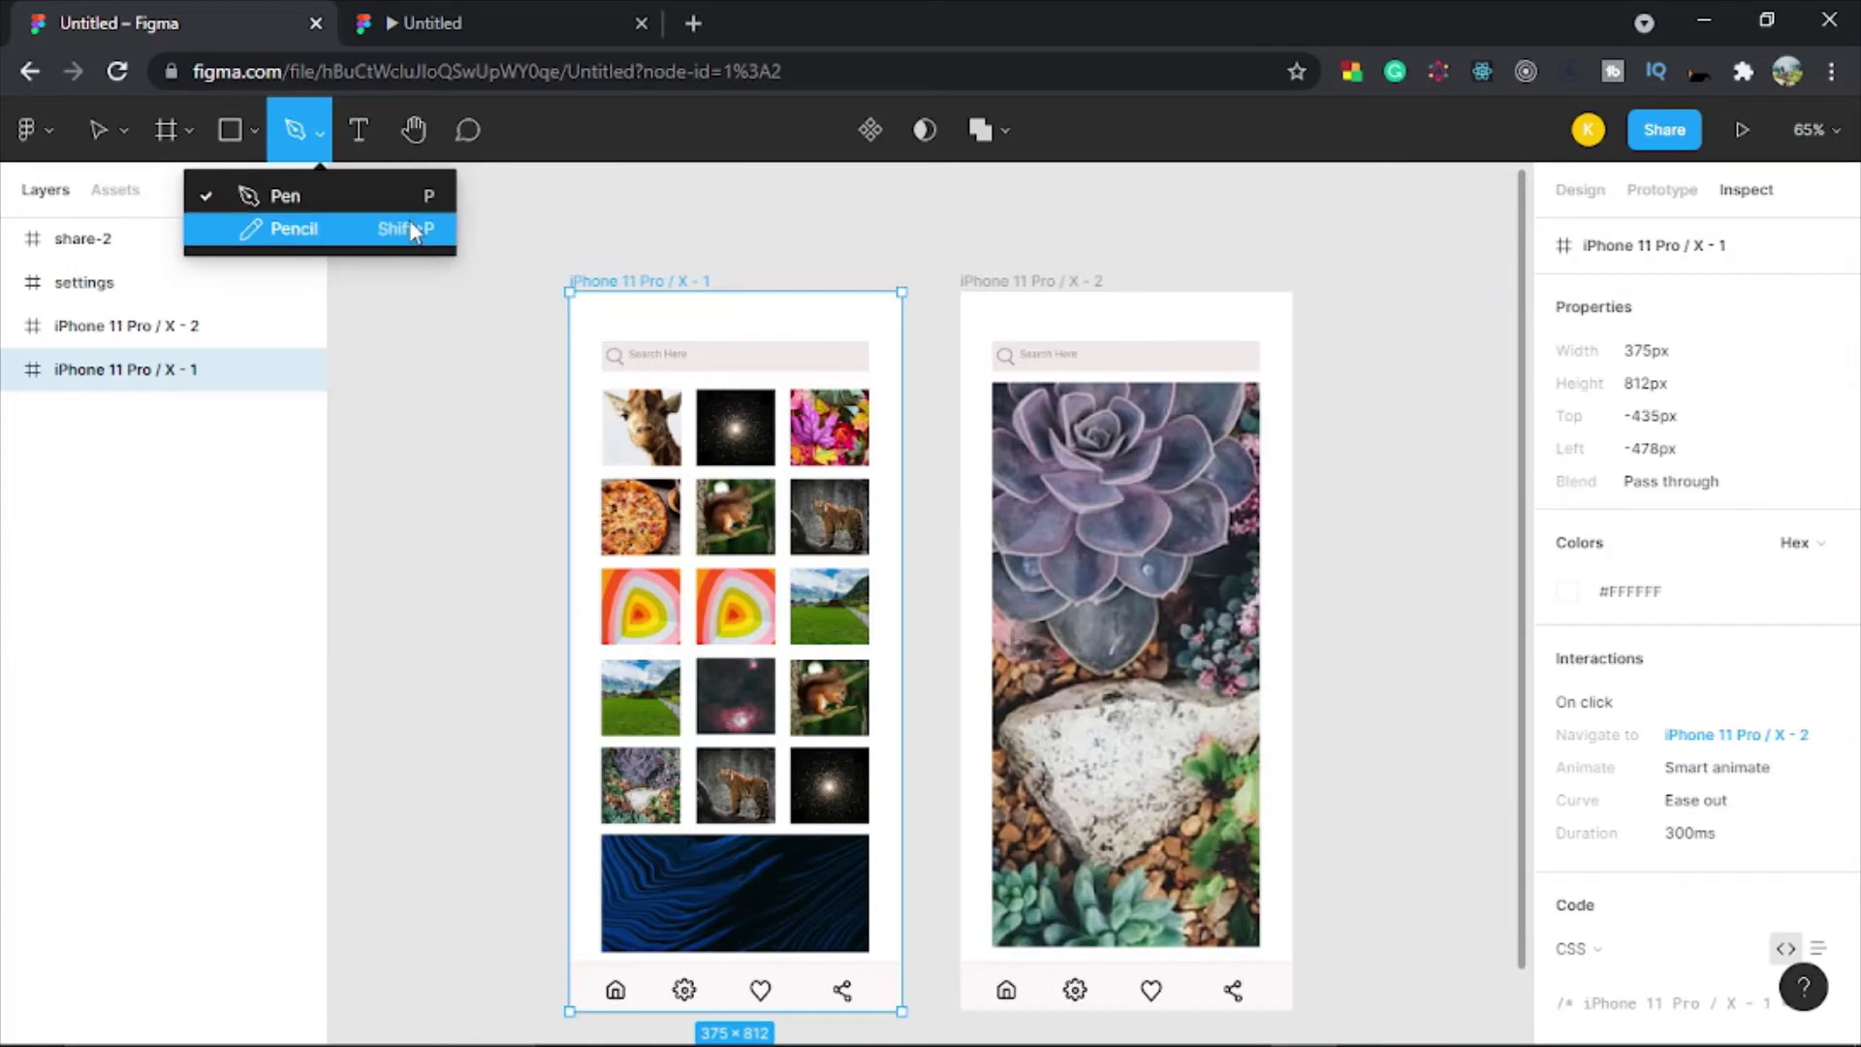
pyautogui.click(371, 139)
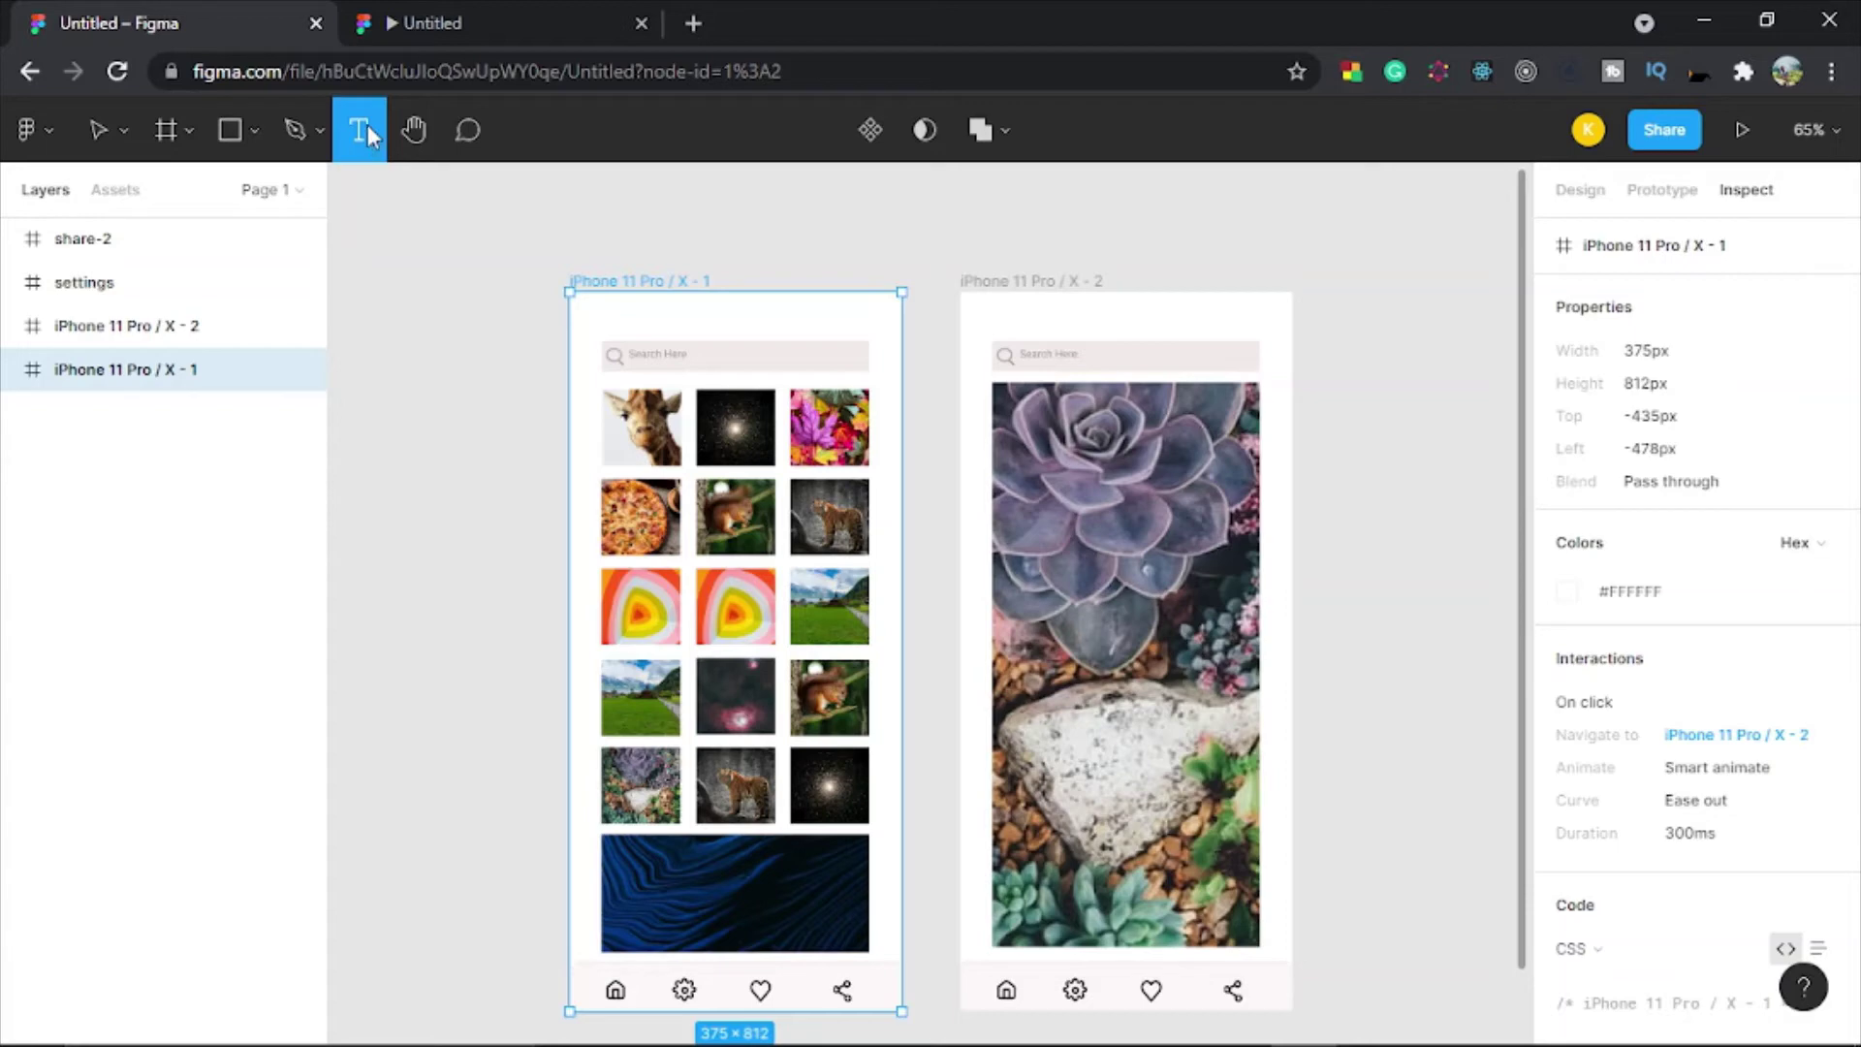
pyautogui.click(419, 140)
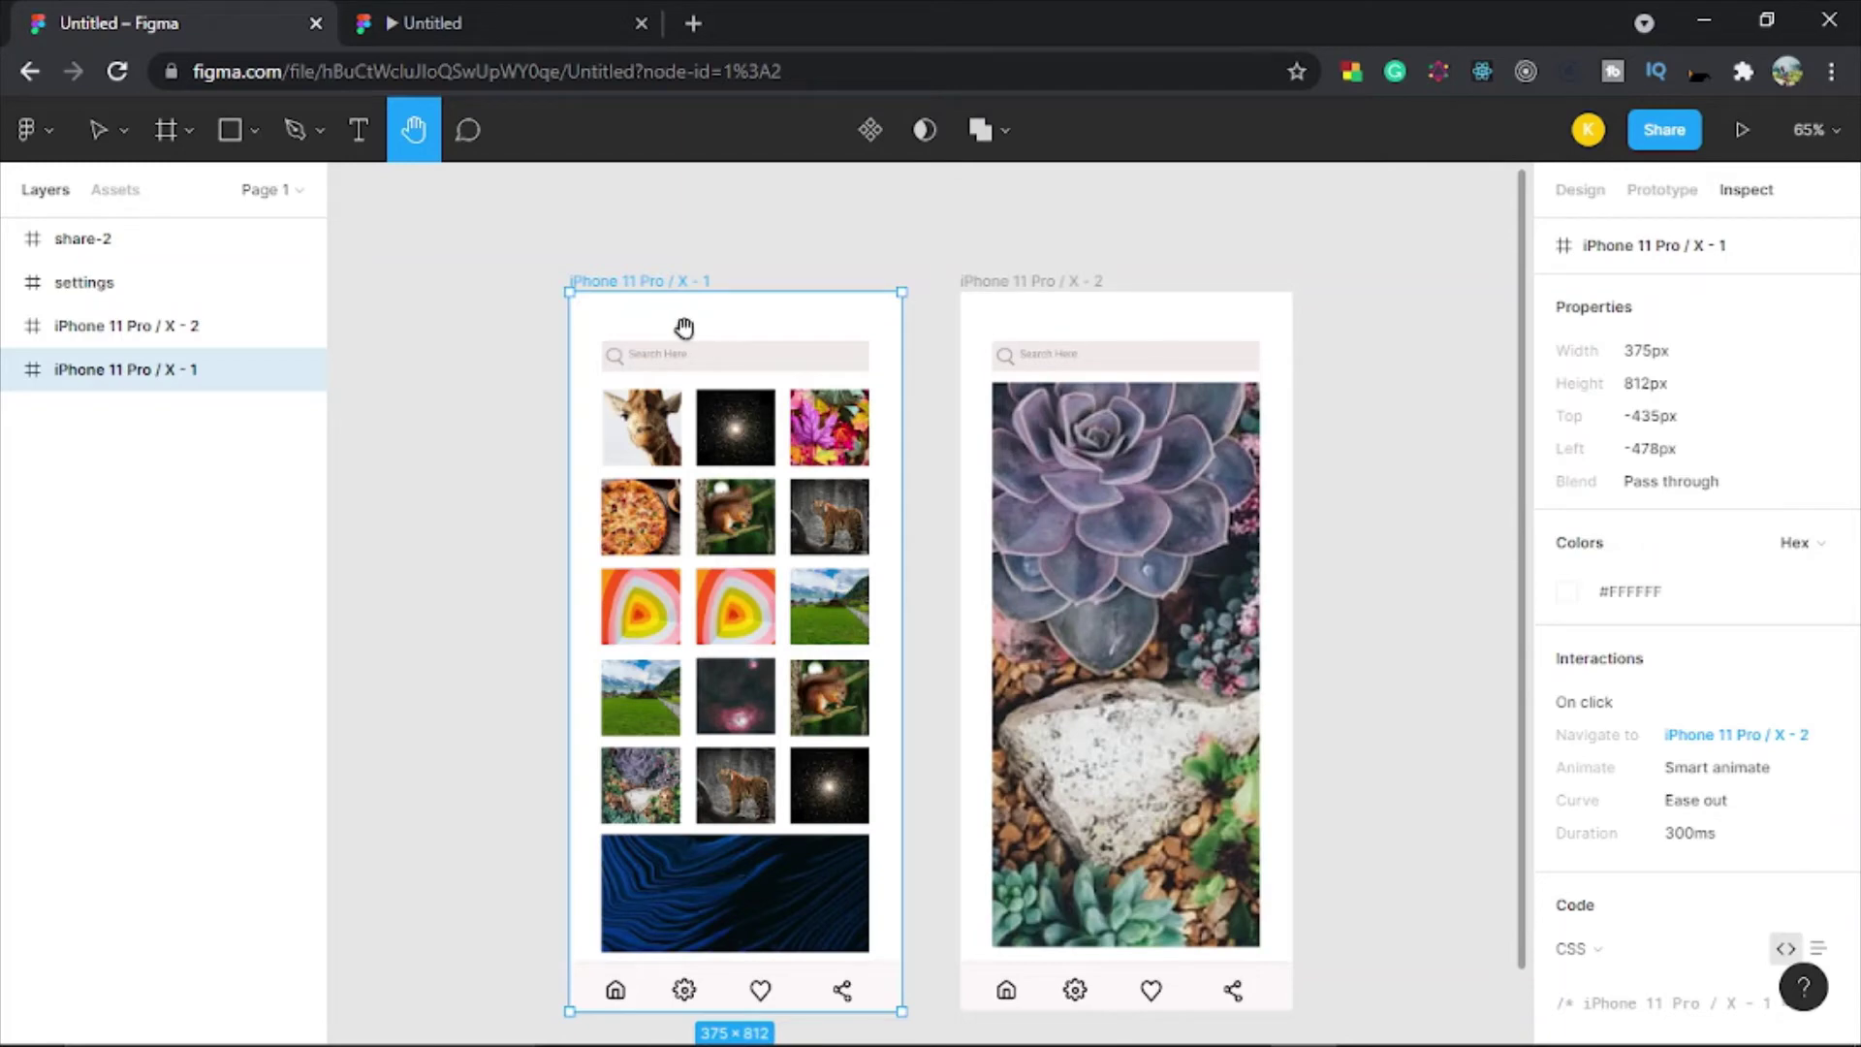
pyautogui.scroll(1, 684, 329)
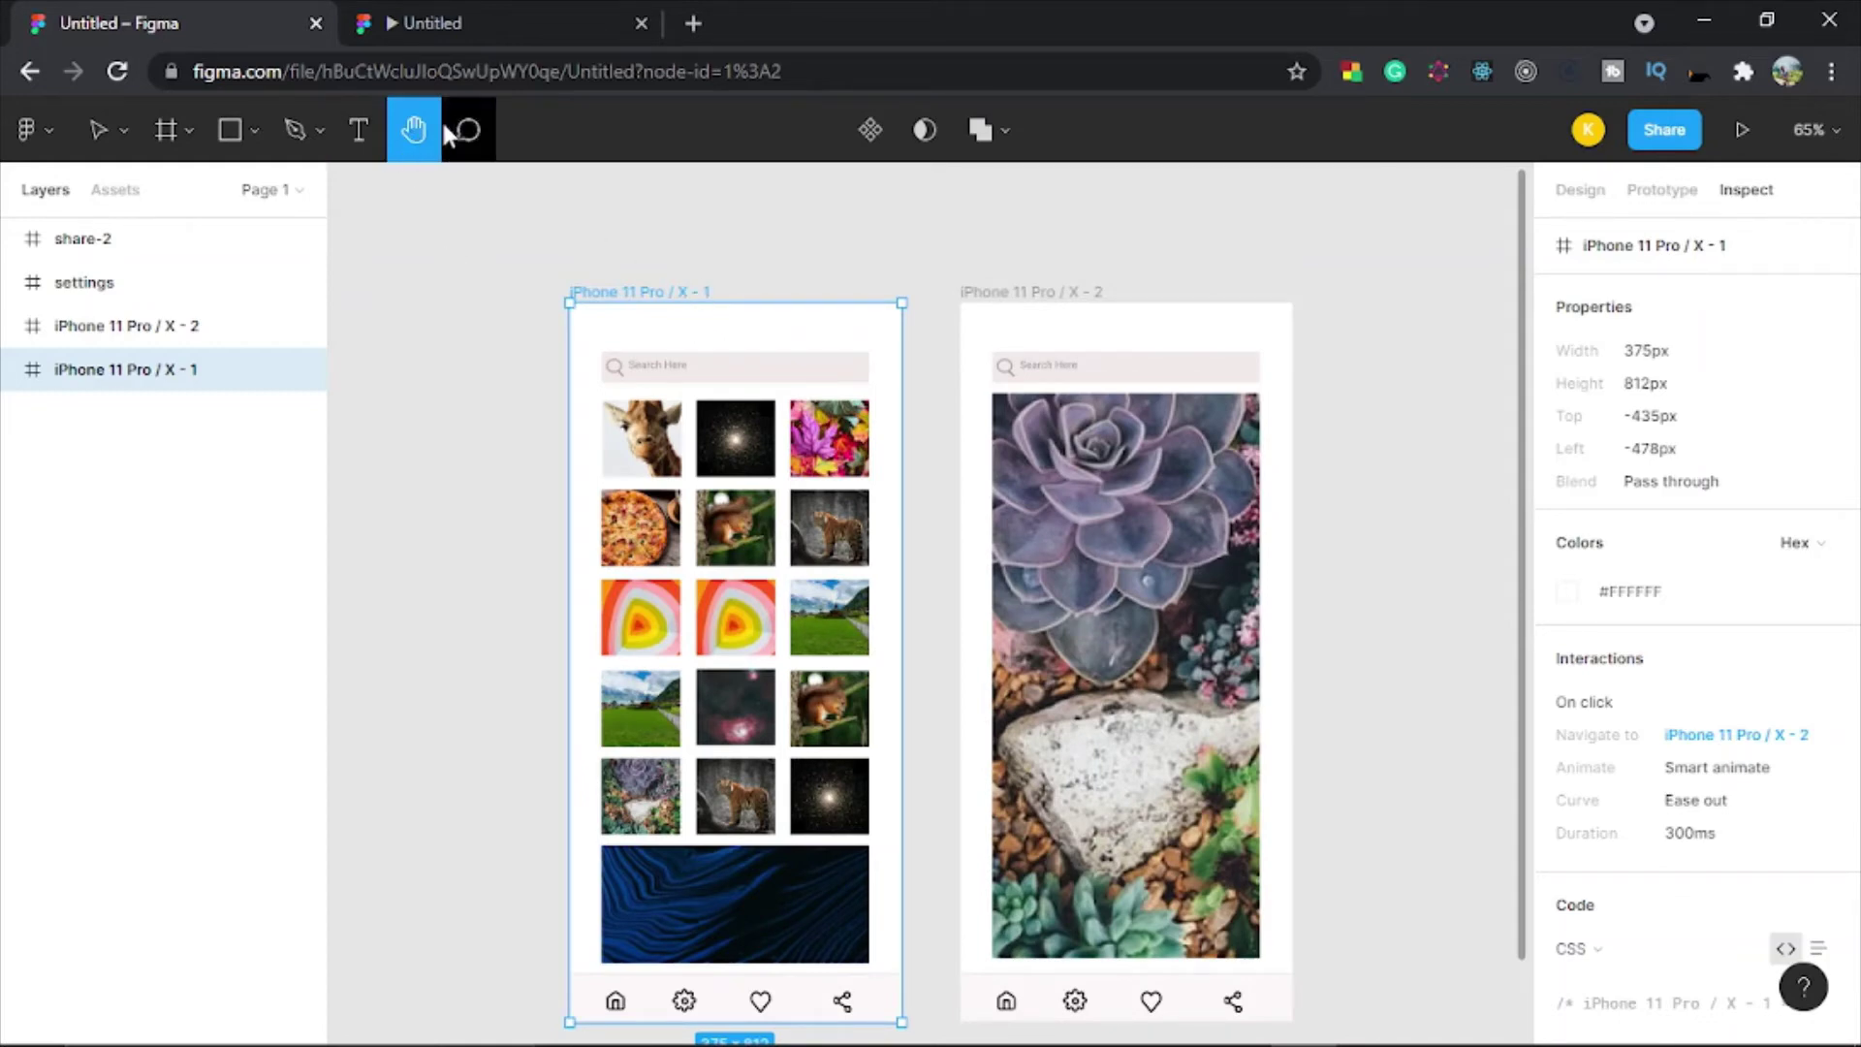
pyautogui.click(470, 126)
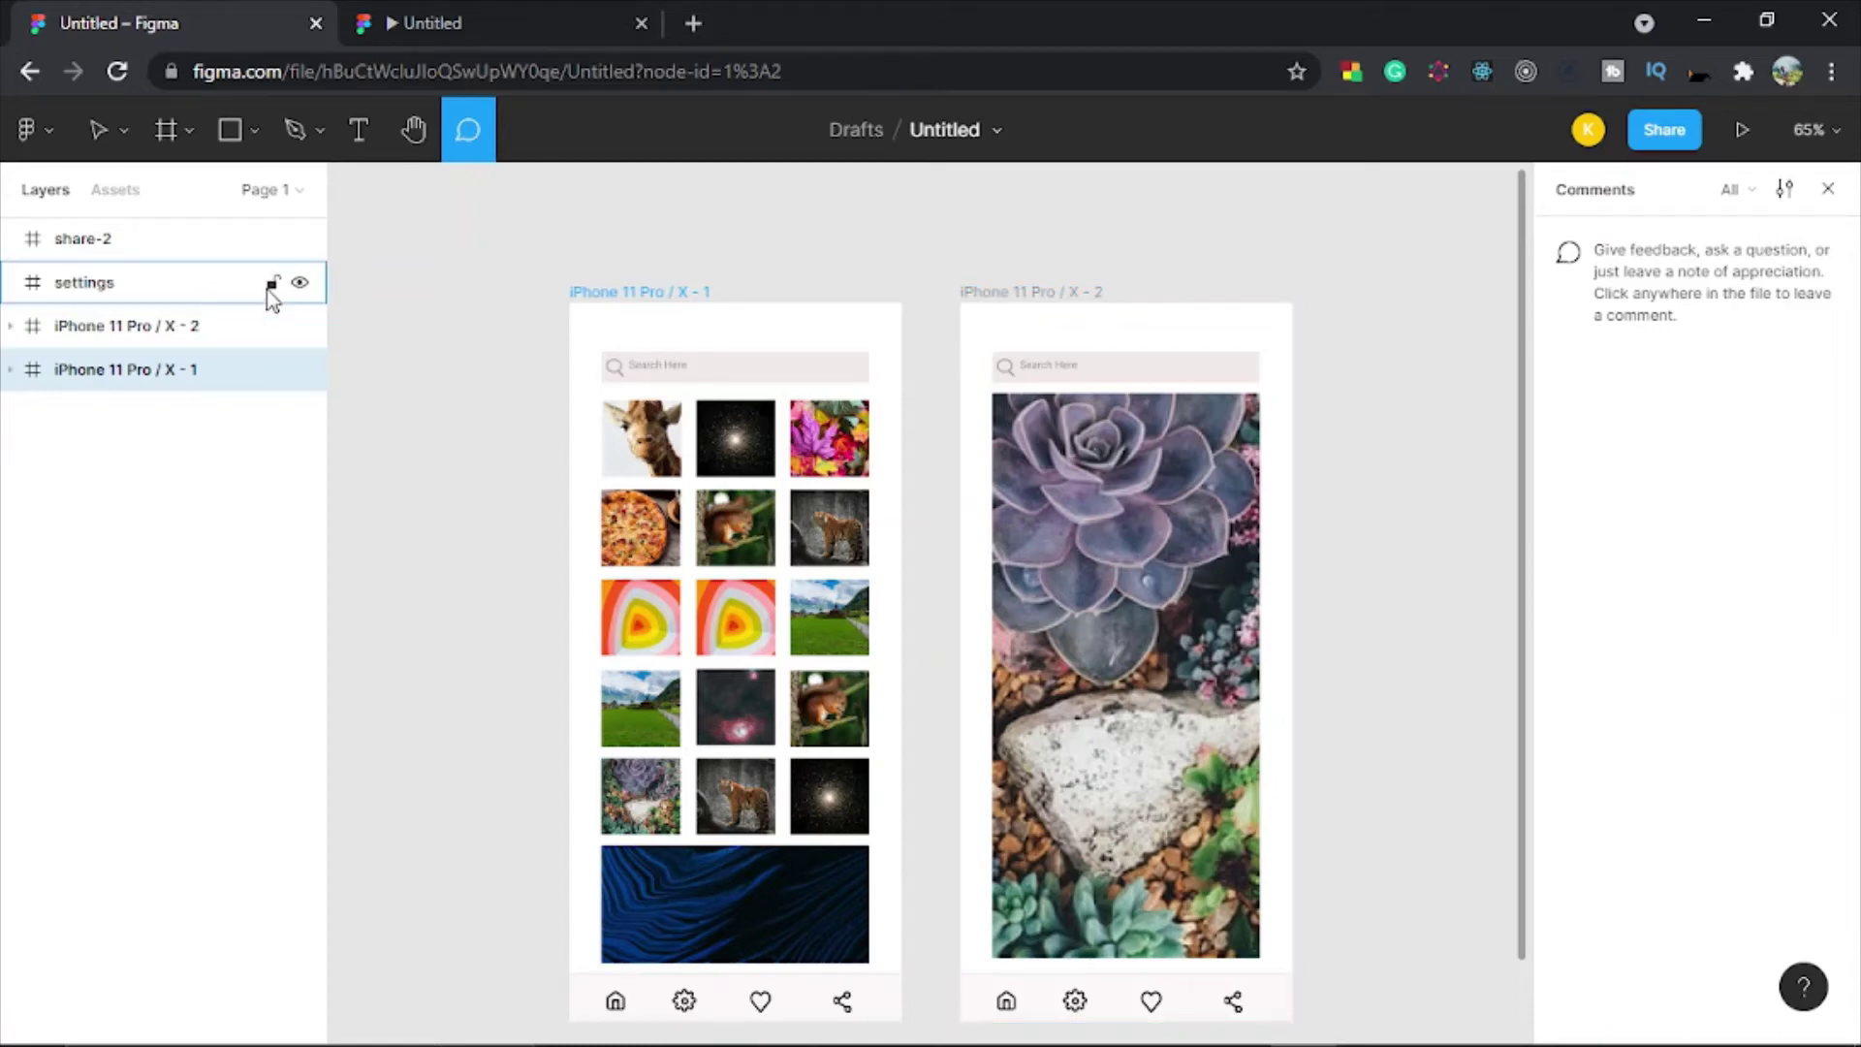
# Step: Hide the share-2, settings and both iPhone 11 Pro / X frames, and make all four visible again
pyautogui.click(300, 282)
pyautogui.click(300, 239)
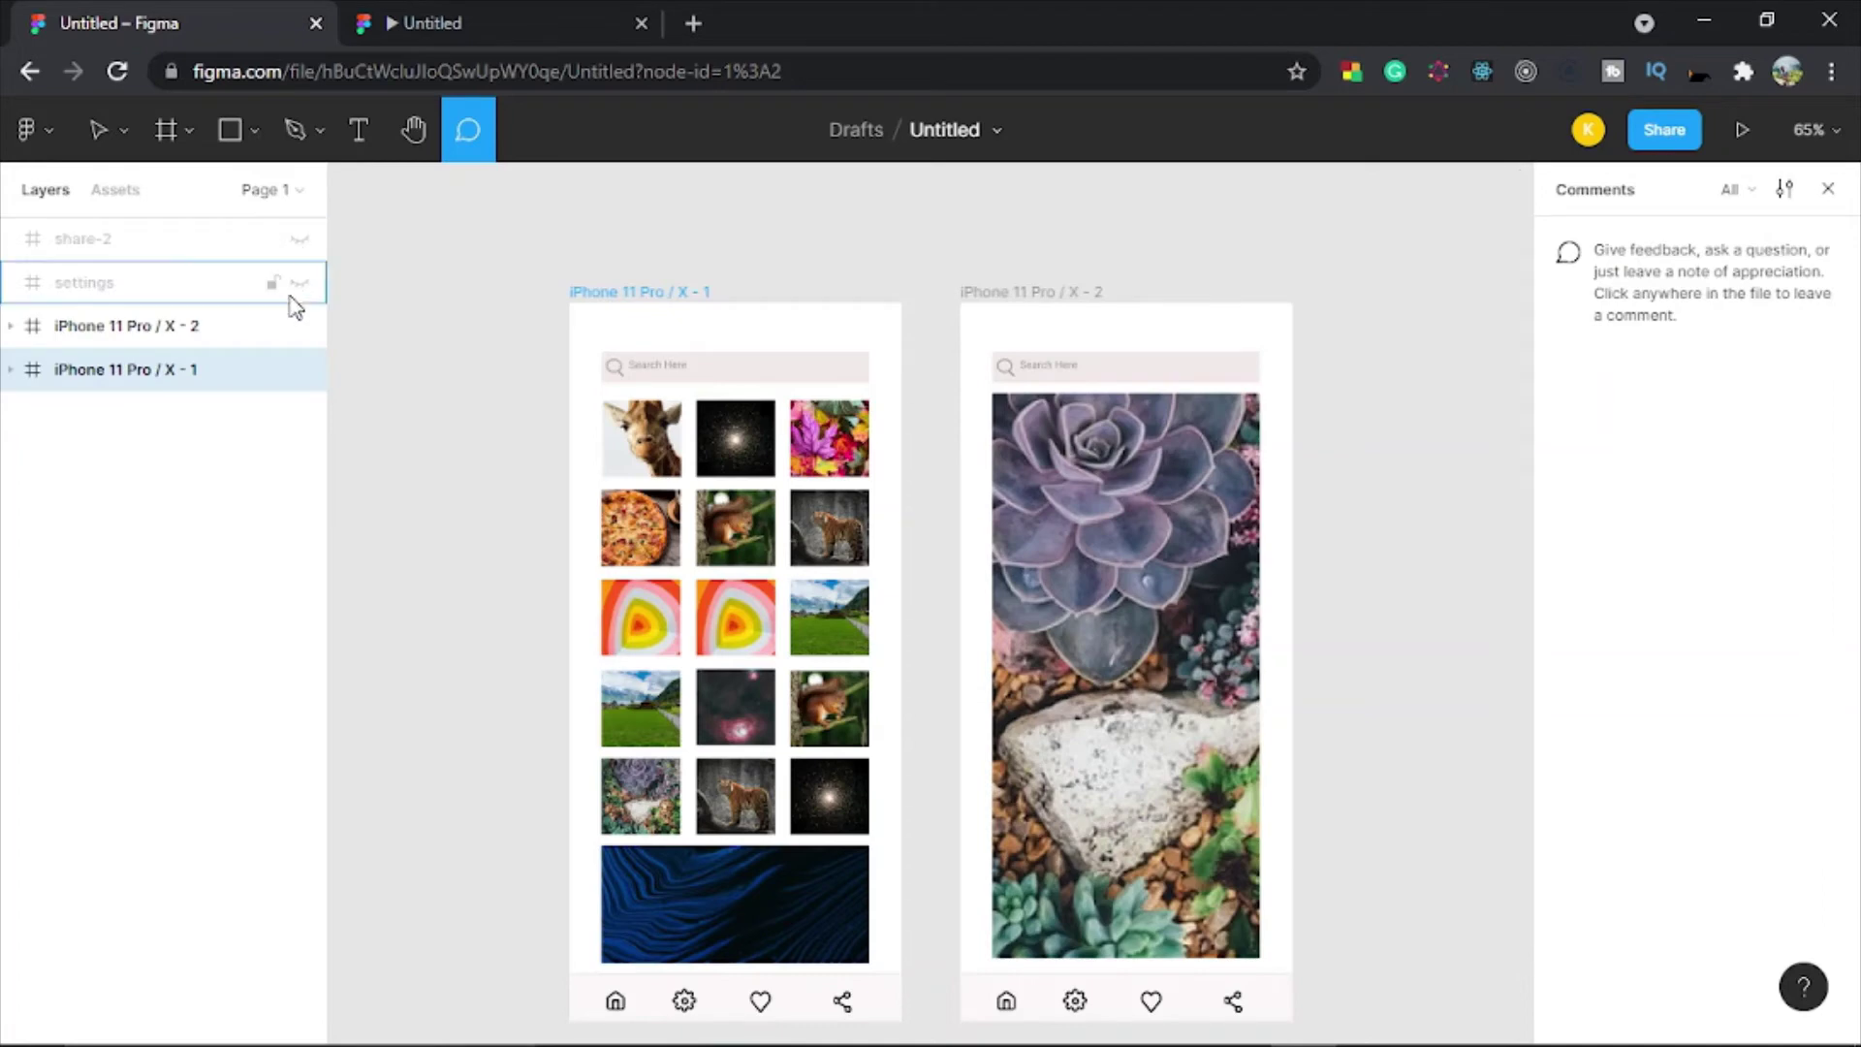
pyautogui.click(299, 325)
pyautogui.click(300, 369)
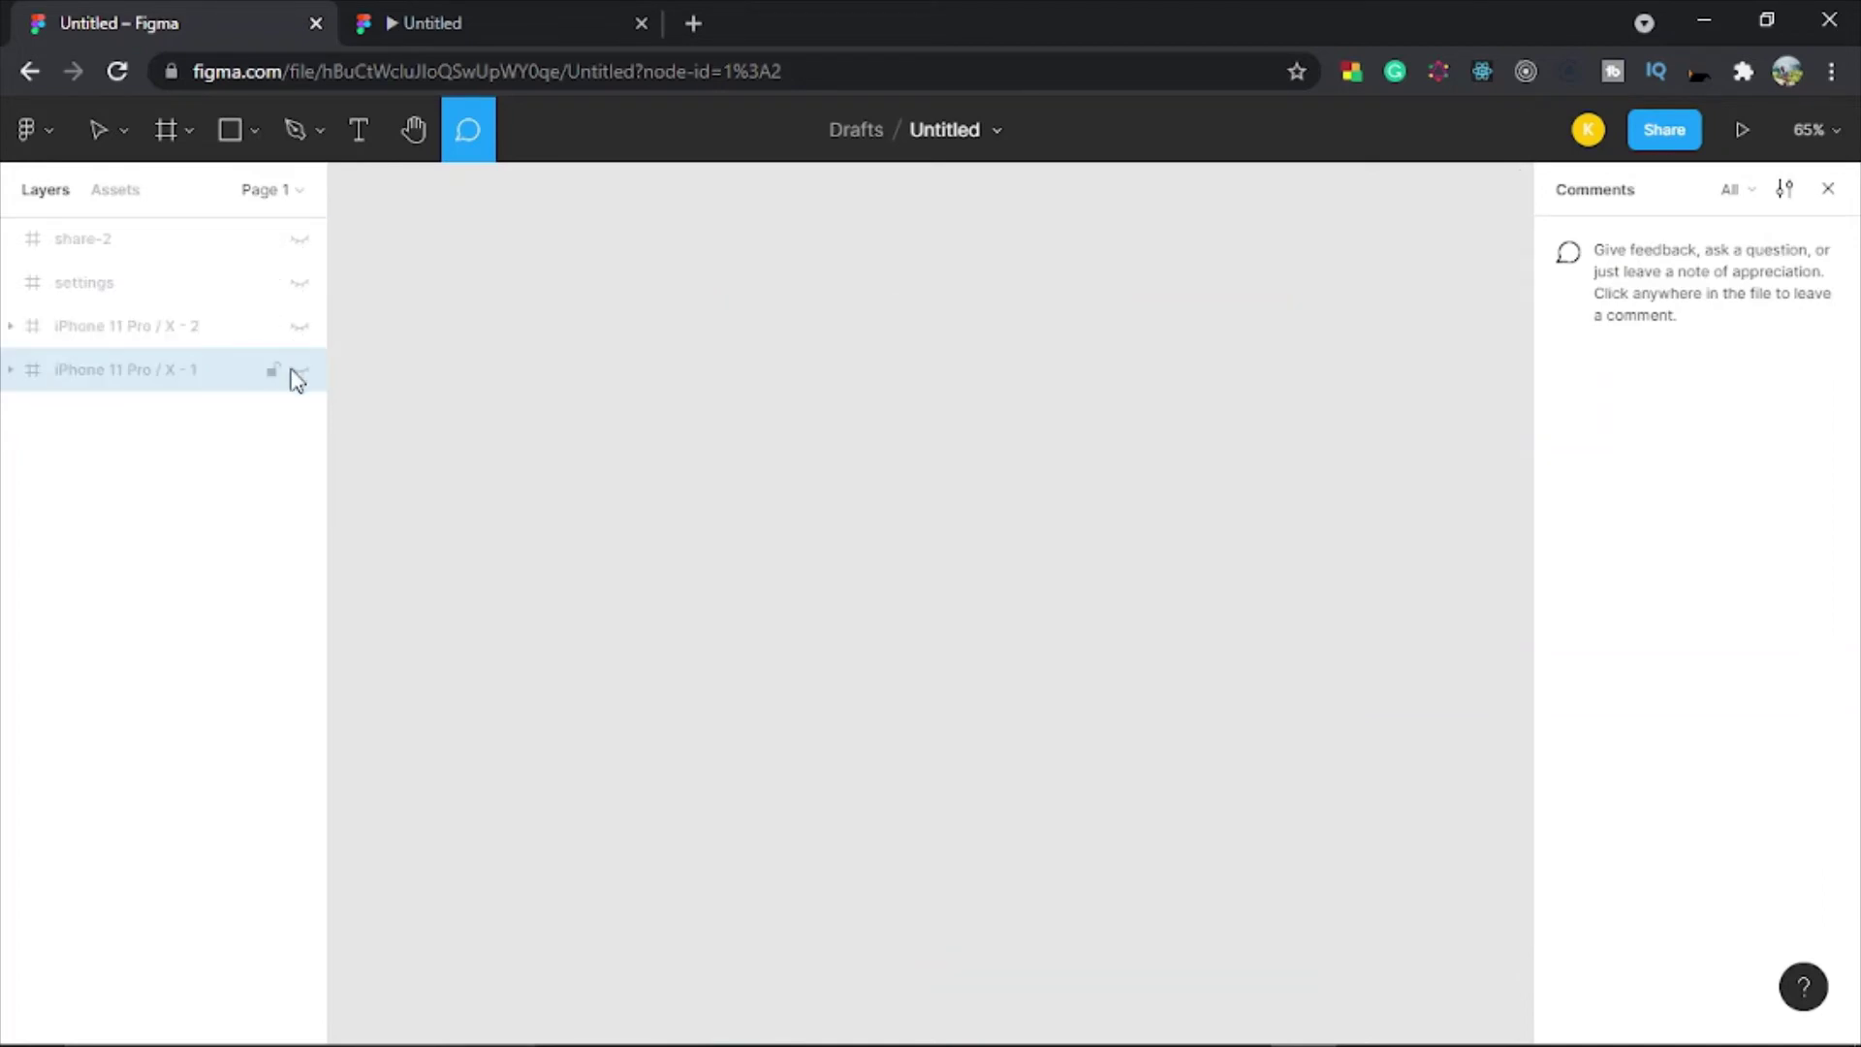
pyautogui.click(299, 370)
pyautogui.click(302, 326)
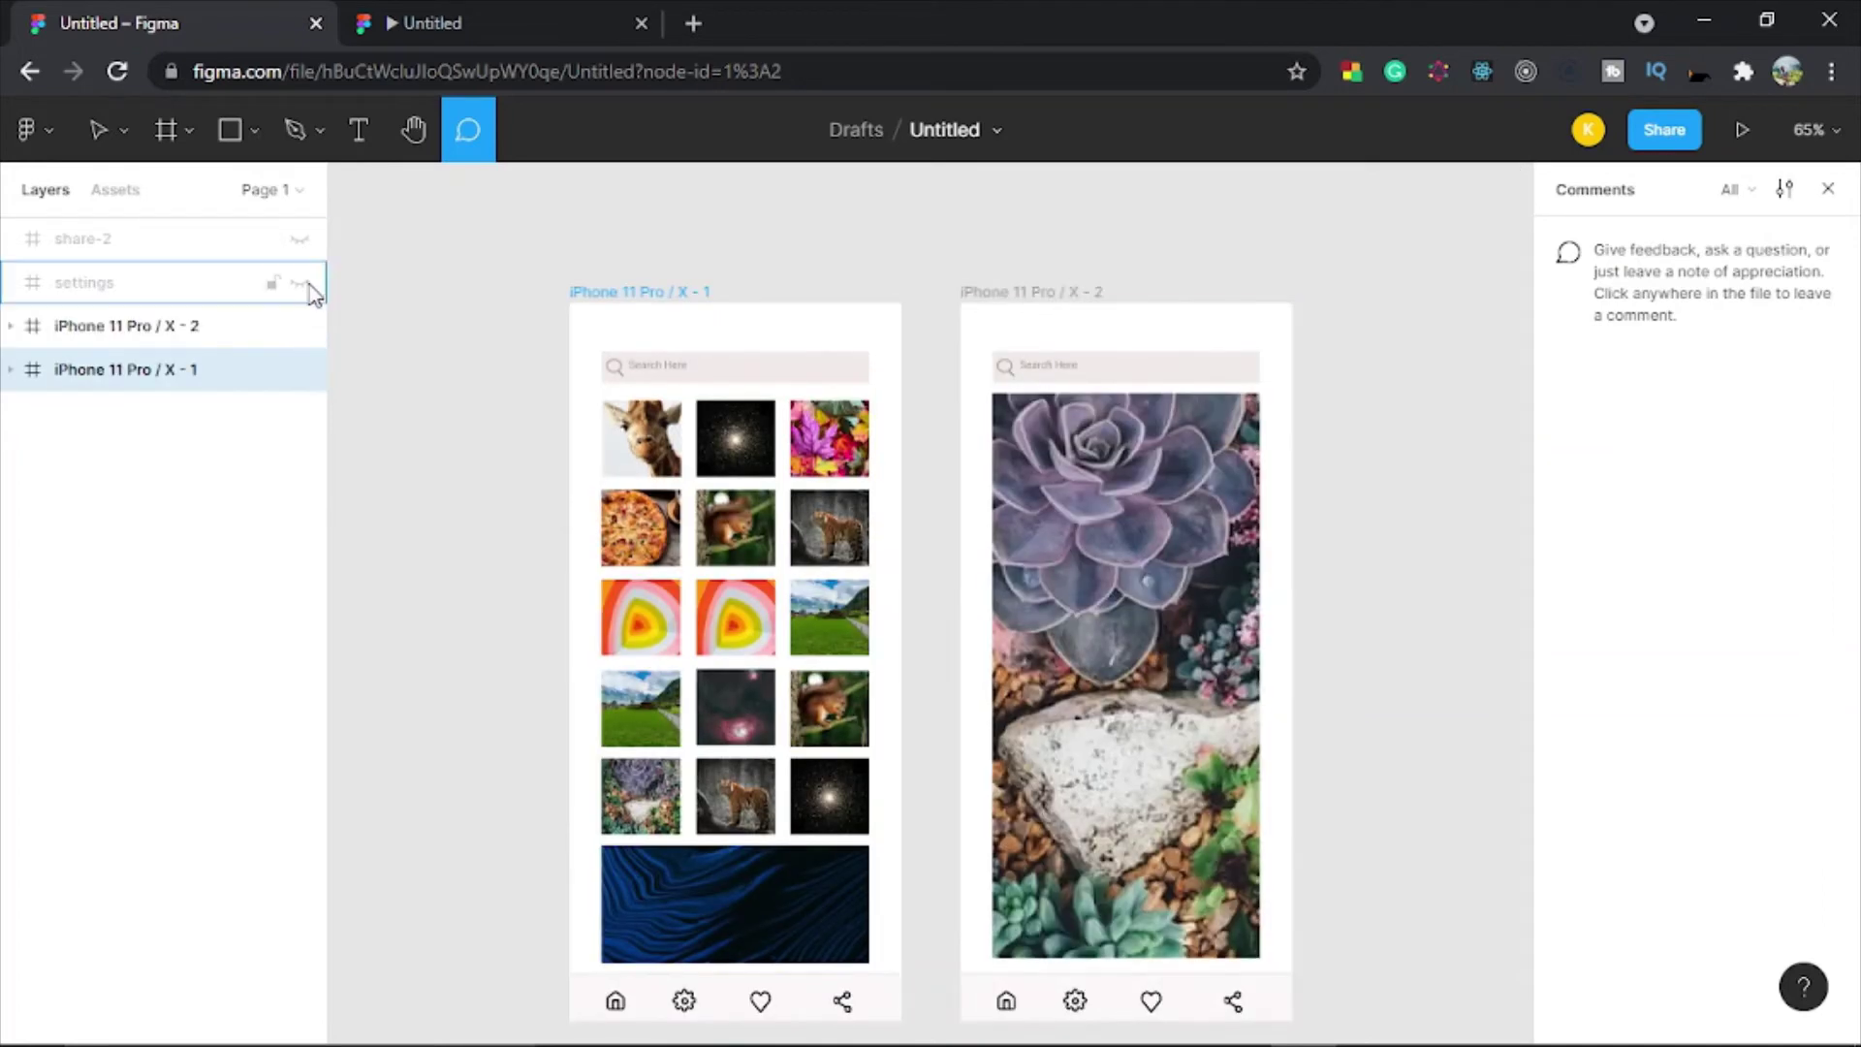
pyautogui.click(304, 282)
pyautogui.click(306, 243)
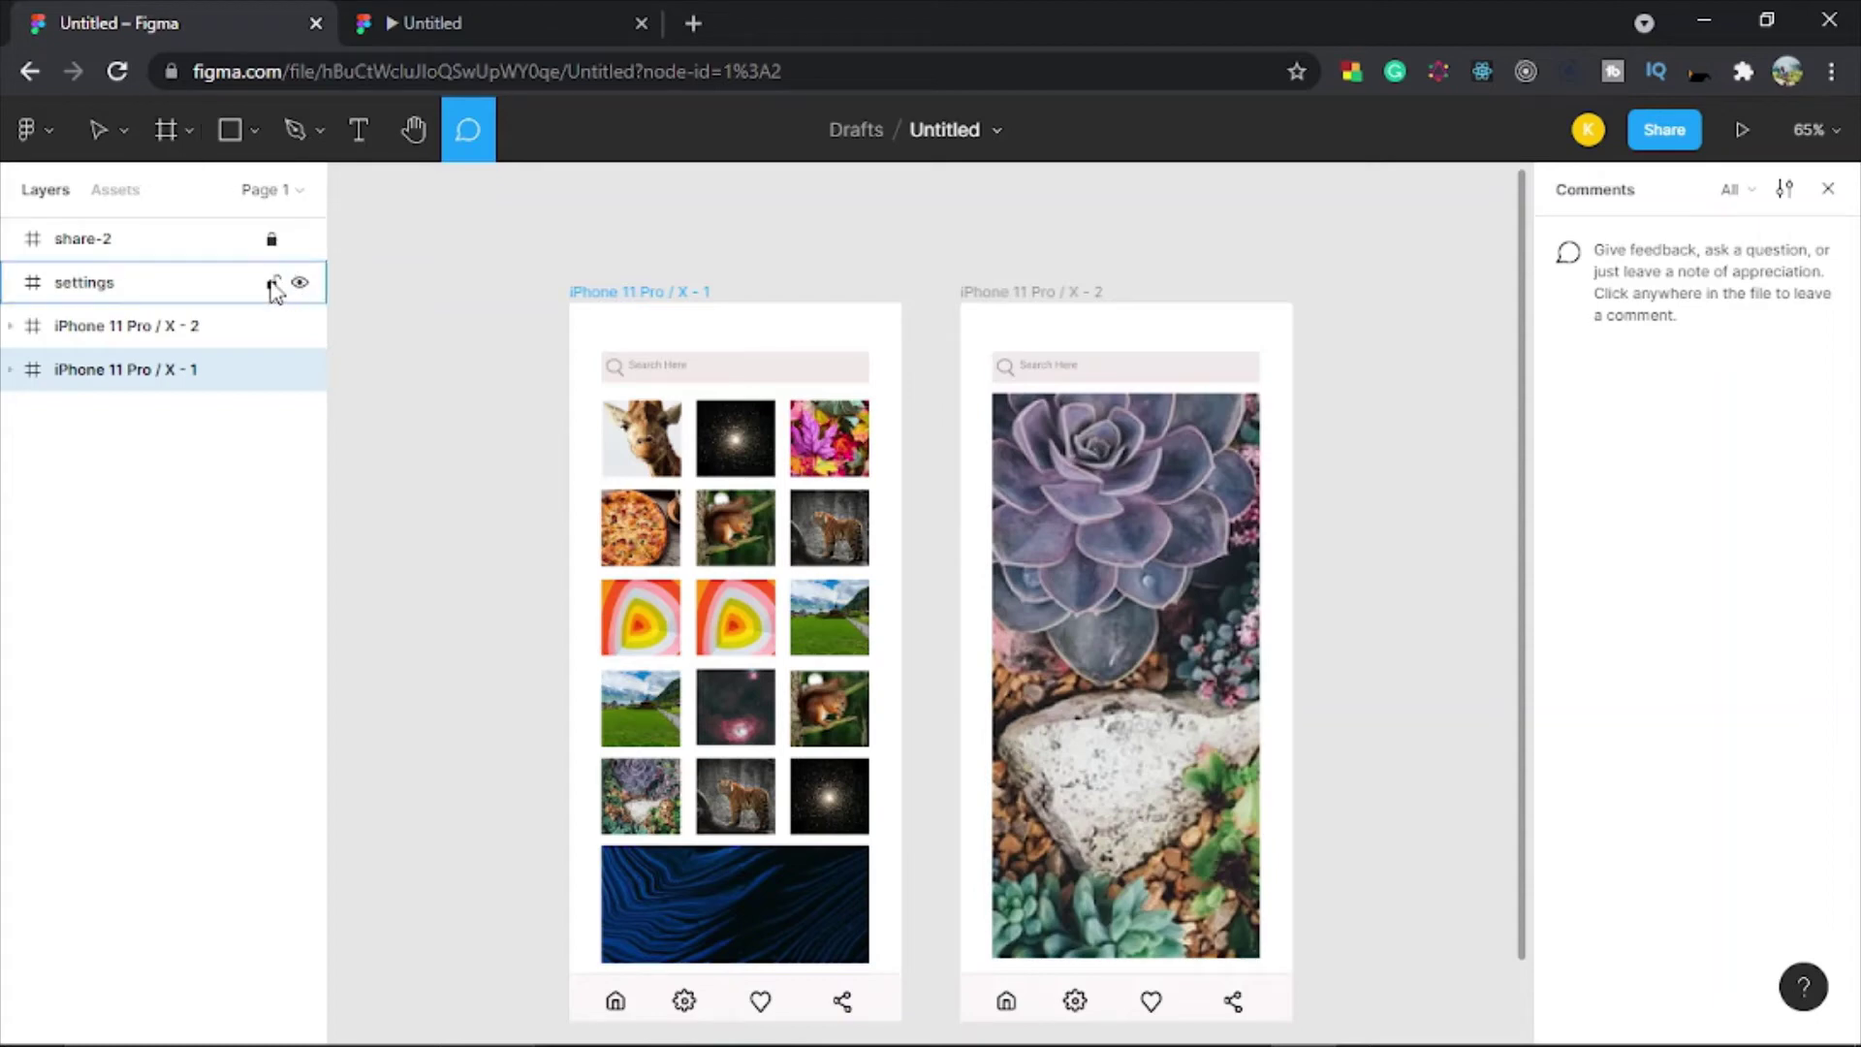
# Step: Lock the settings frame and both iPhone 11 Pro / X frames
pyautogui.click(273, 282)
pyautogui.click(273, 325)
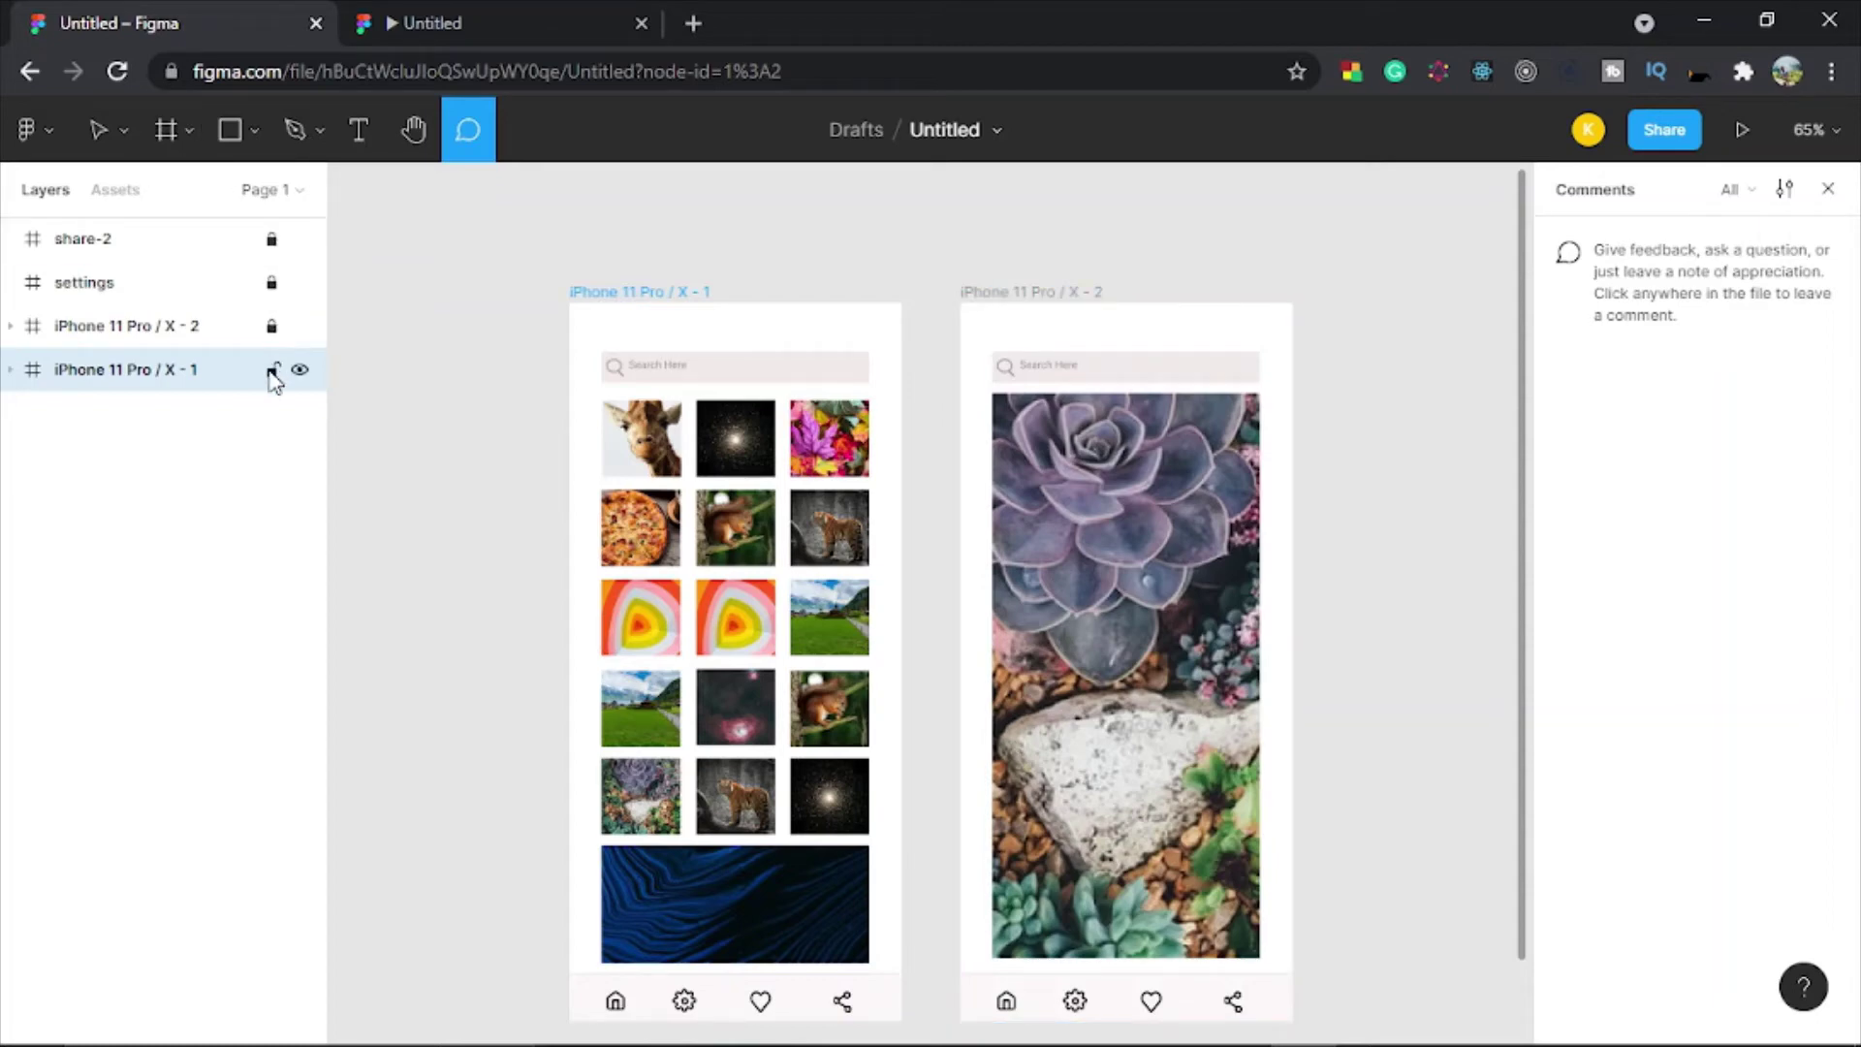
pyautogui.click(272, 369)
# Step: Rename the design file as "email verification"
pyautogui.doubleClick(945, 130)
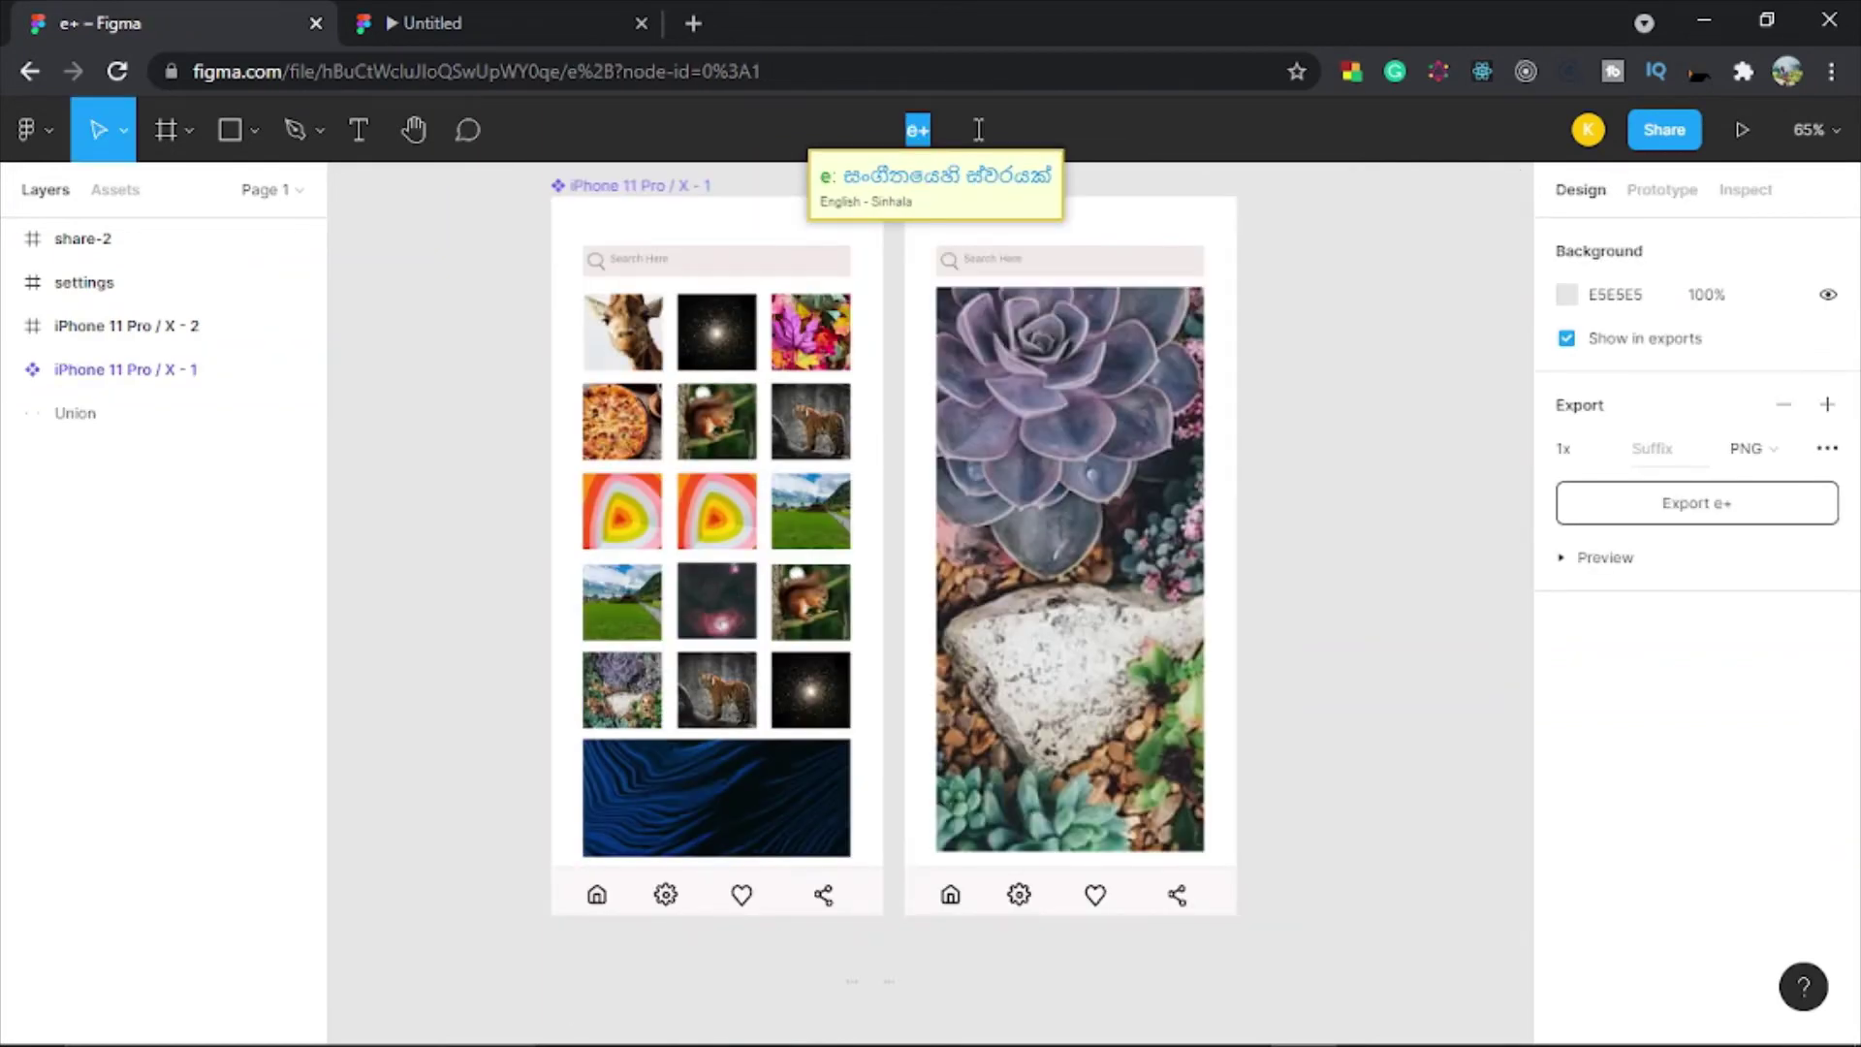
pyautogui.write('e')
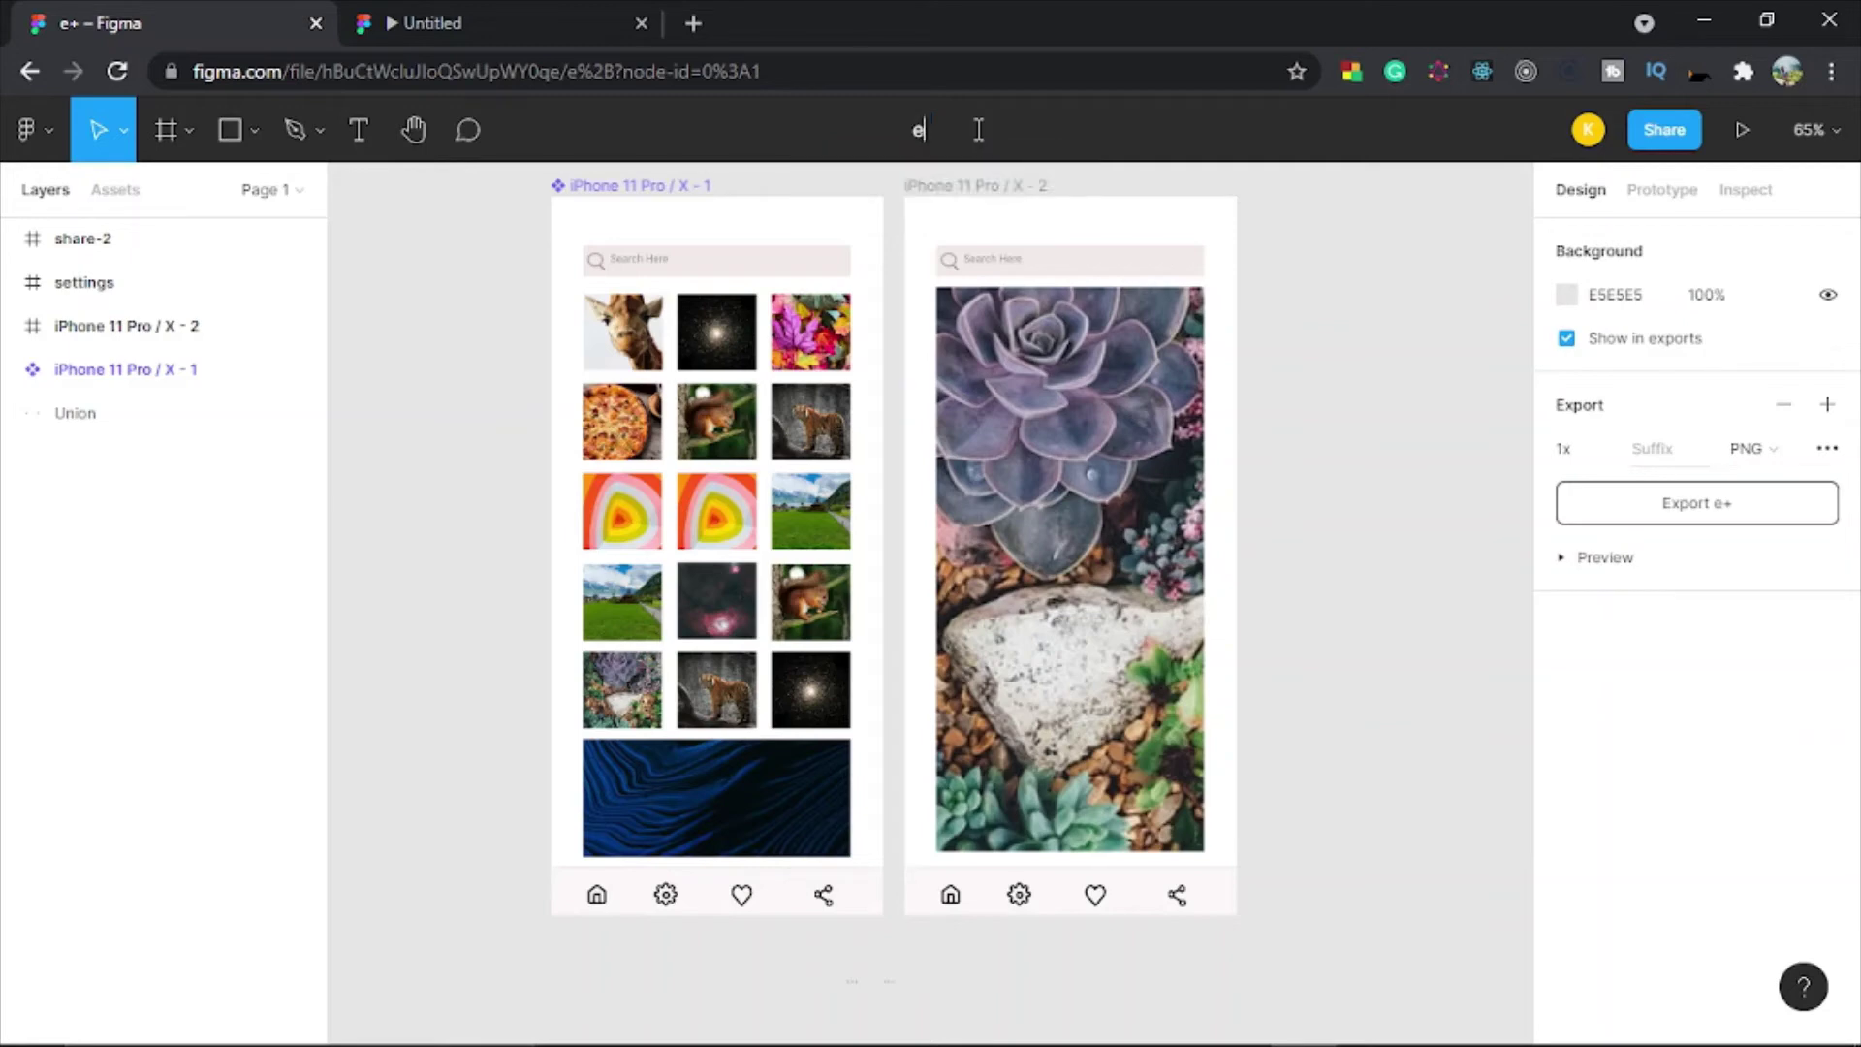
pyautogui.write('mail verification')
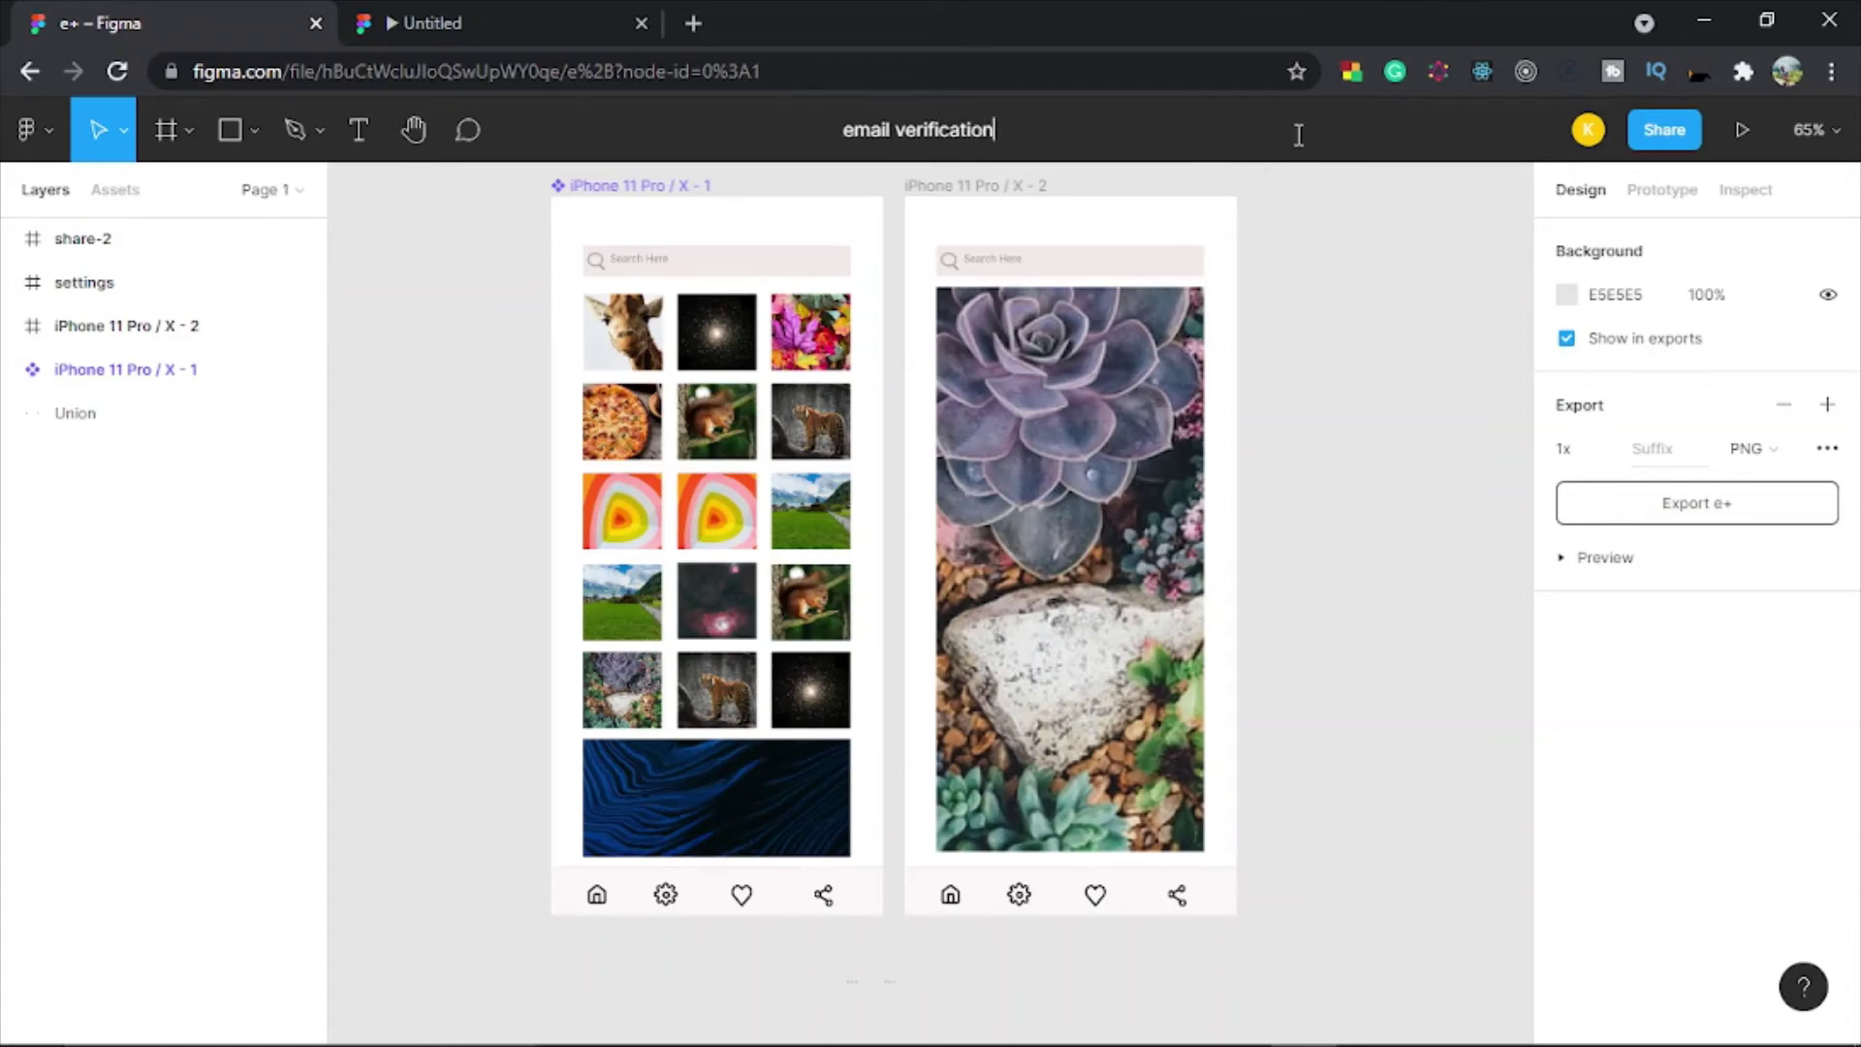
pyautogui.click(1370, 419)
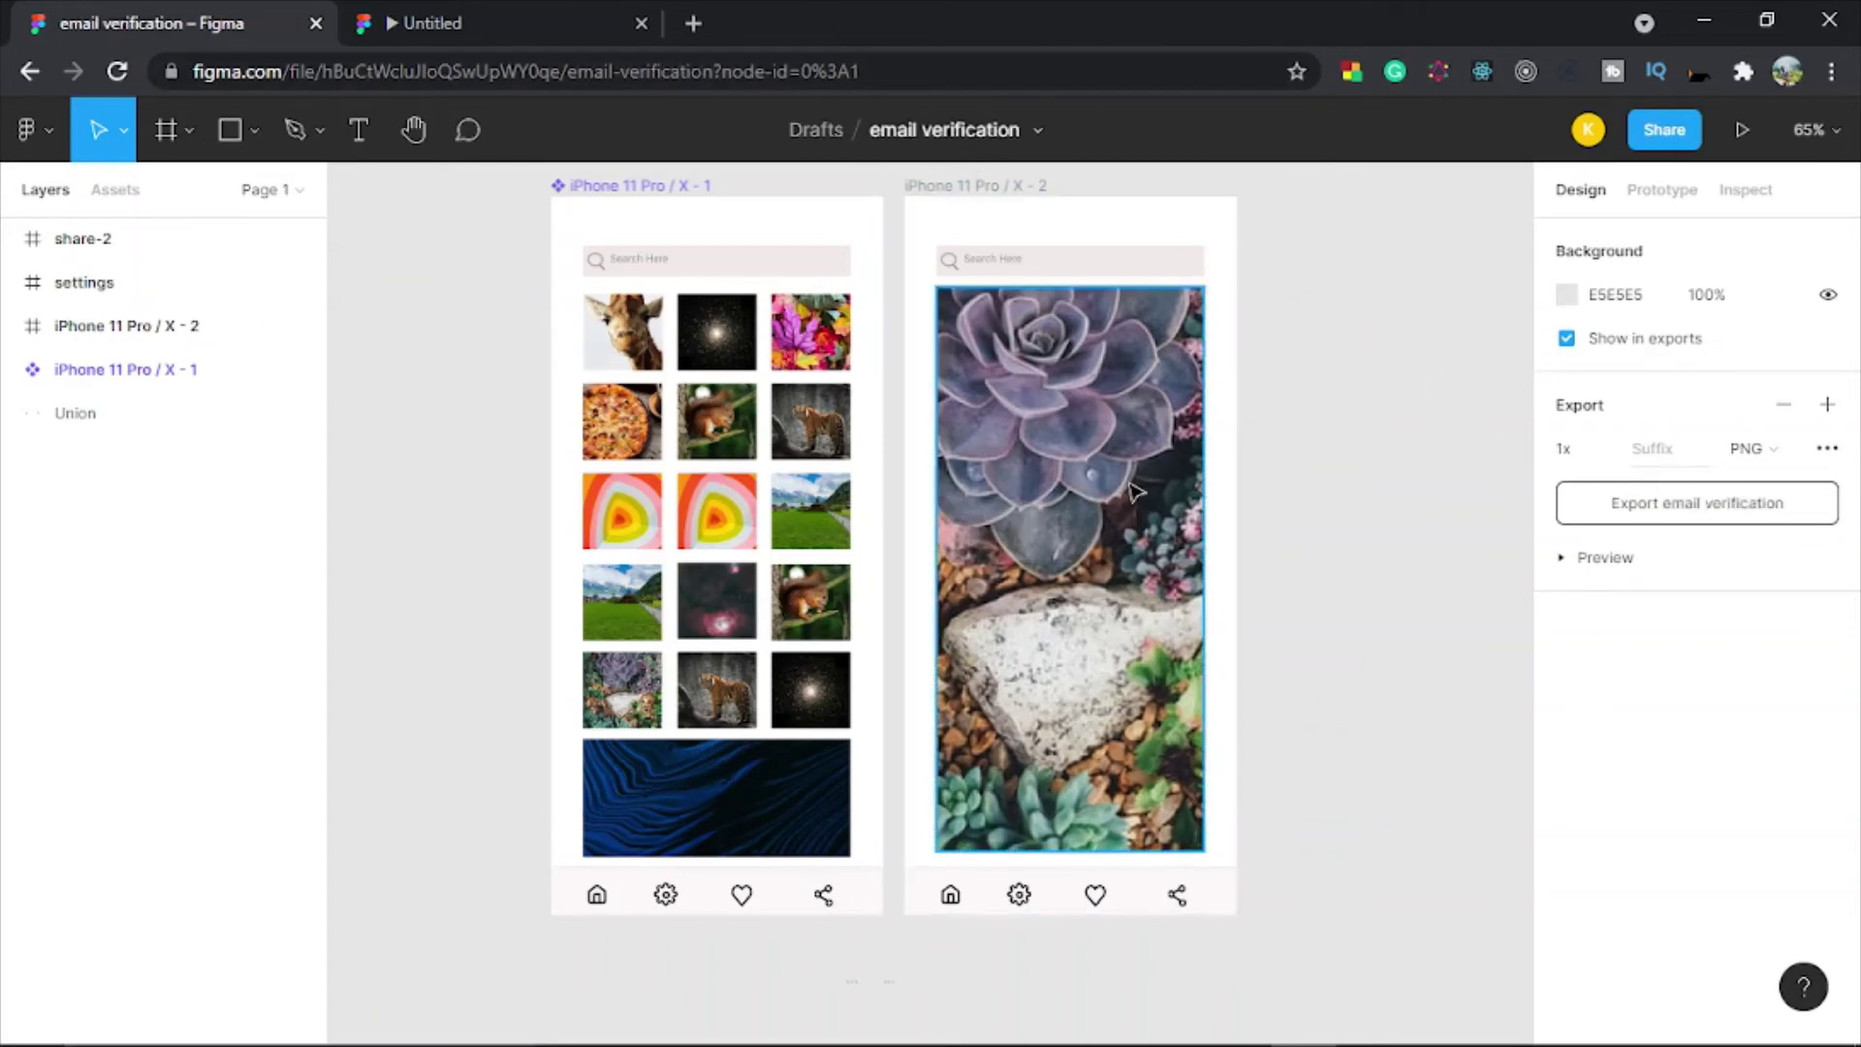
# Step: Show the prototype device settings, and open the file's sharing options to examine the link access and invite permission choices
pyautogui.click(1661, 191)
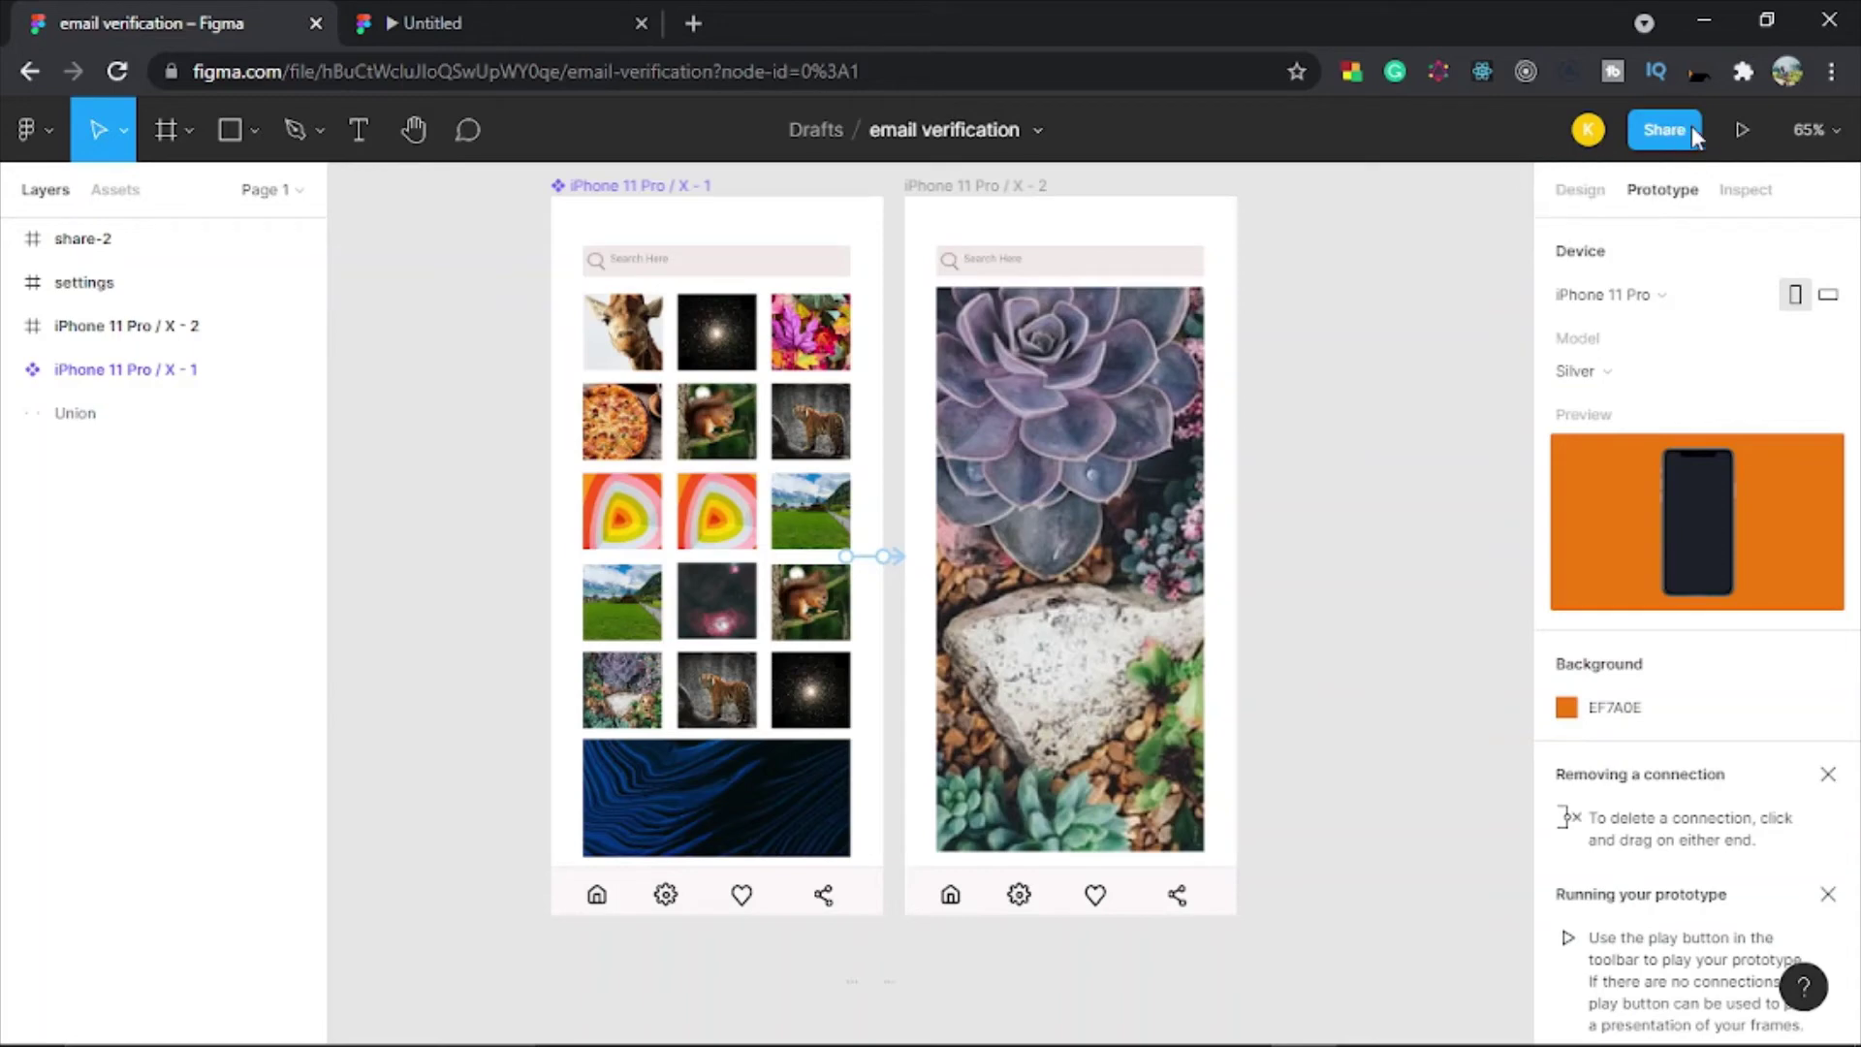
pyautogui.click(1659, 128)
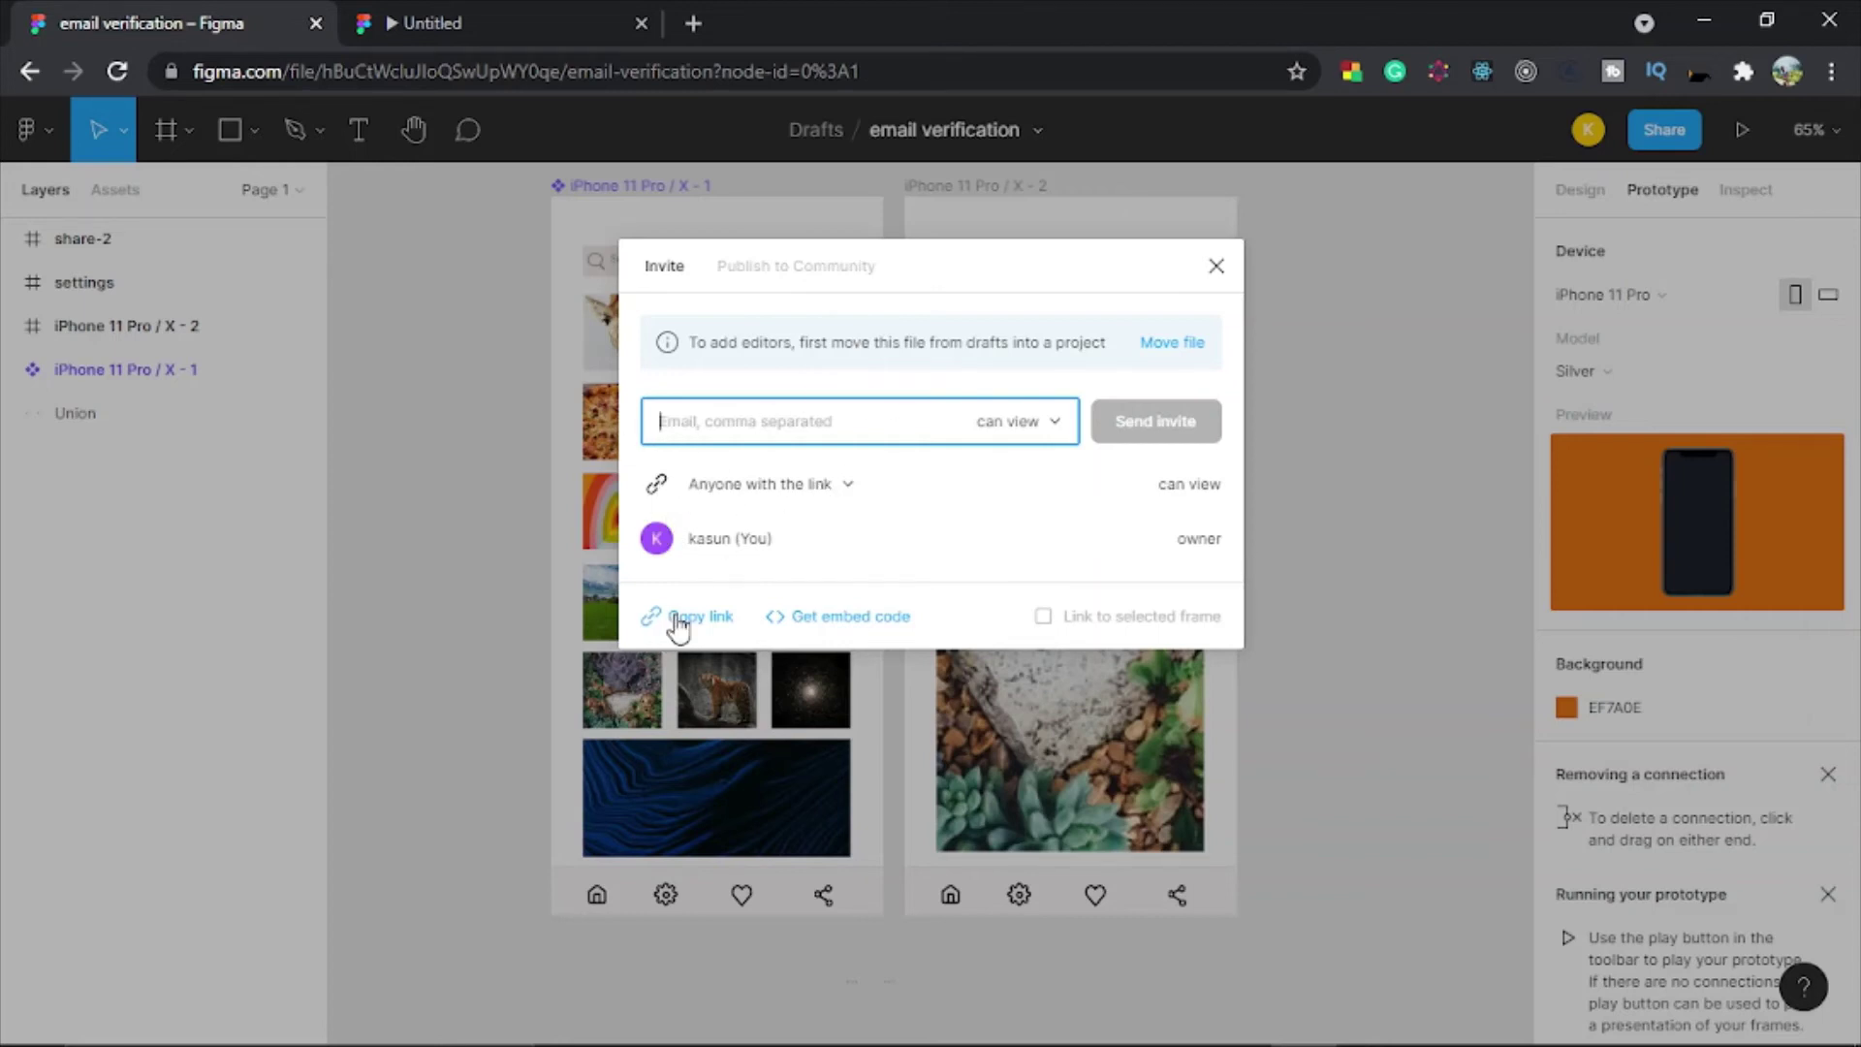
pyautogui.moveTo(678, 625)
pyautogui.click(846, 485)
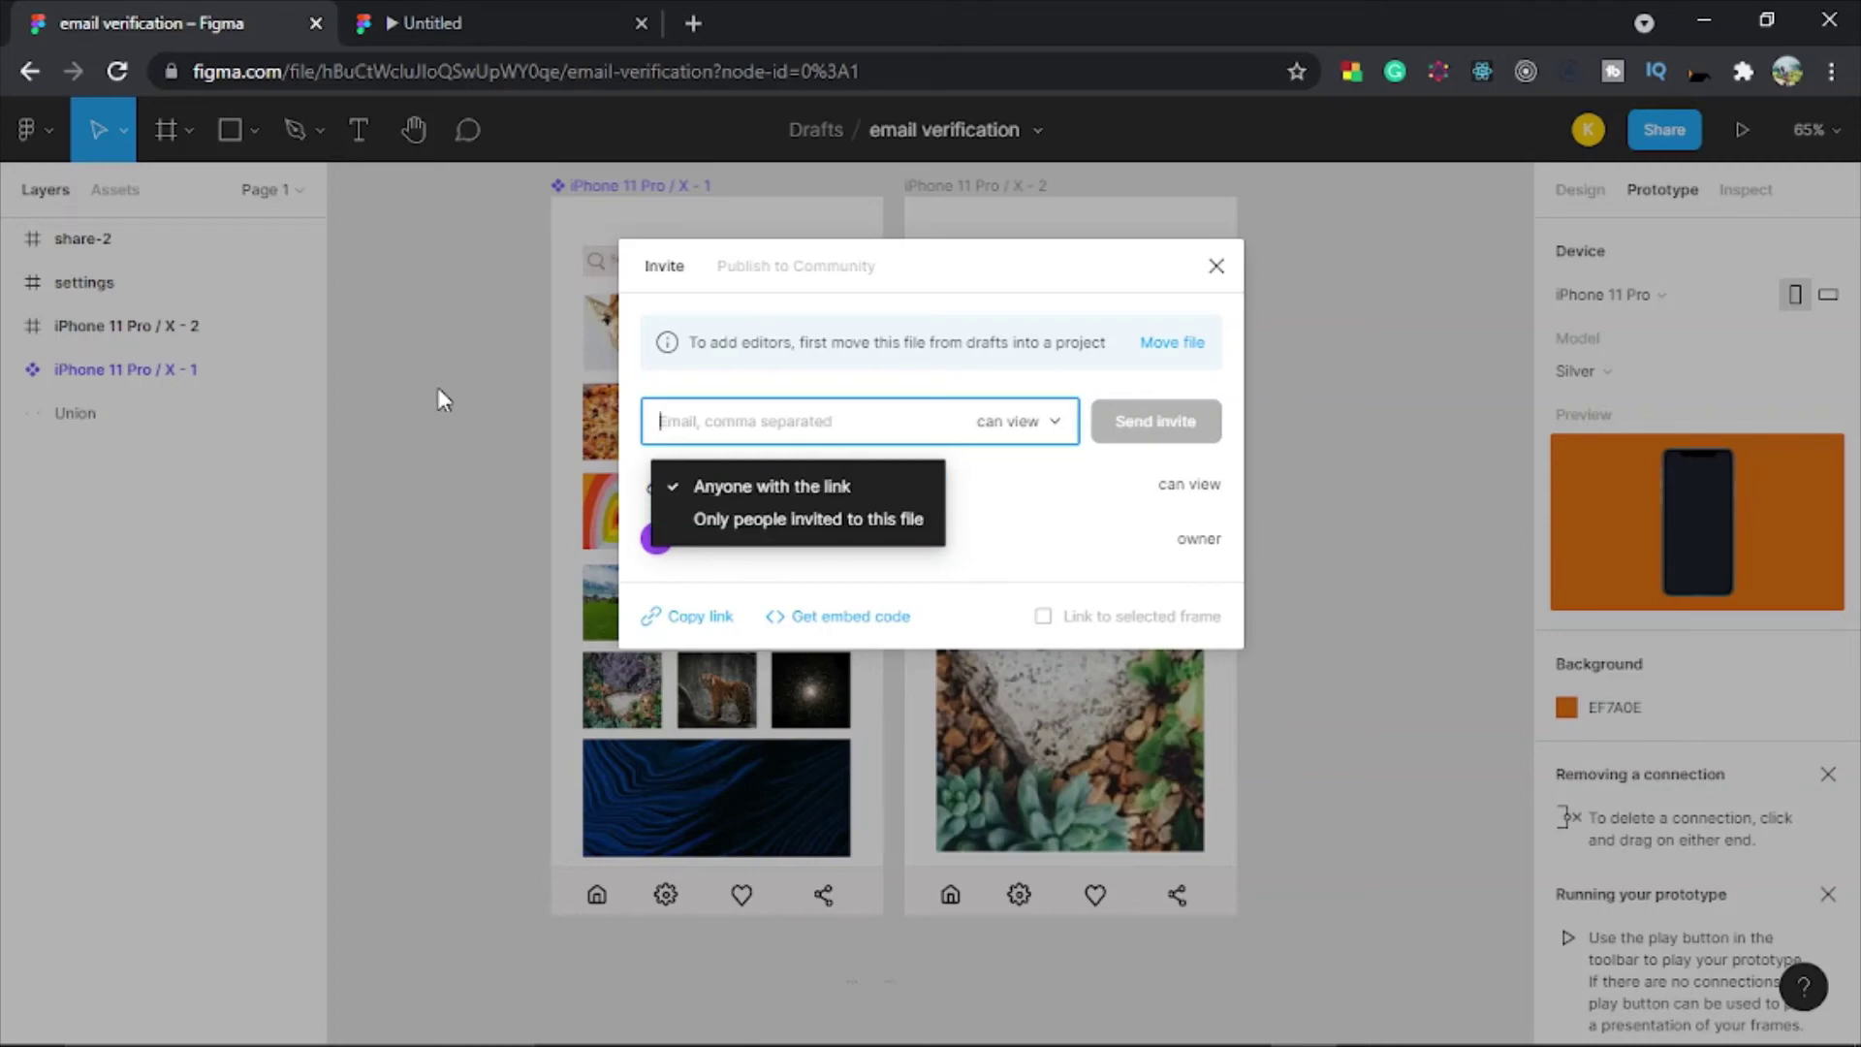
pyautogui.click(1064, 429)
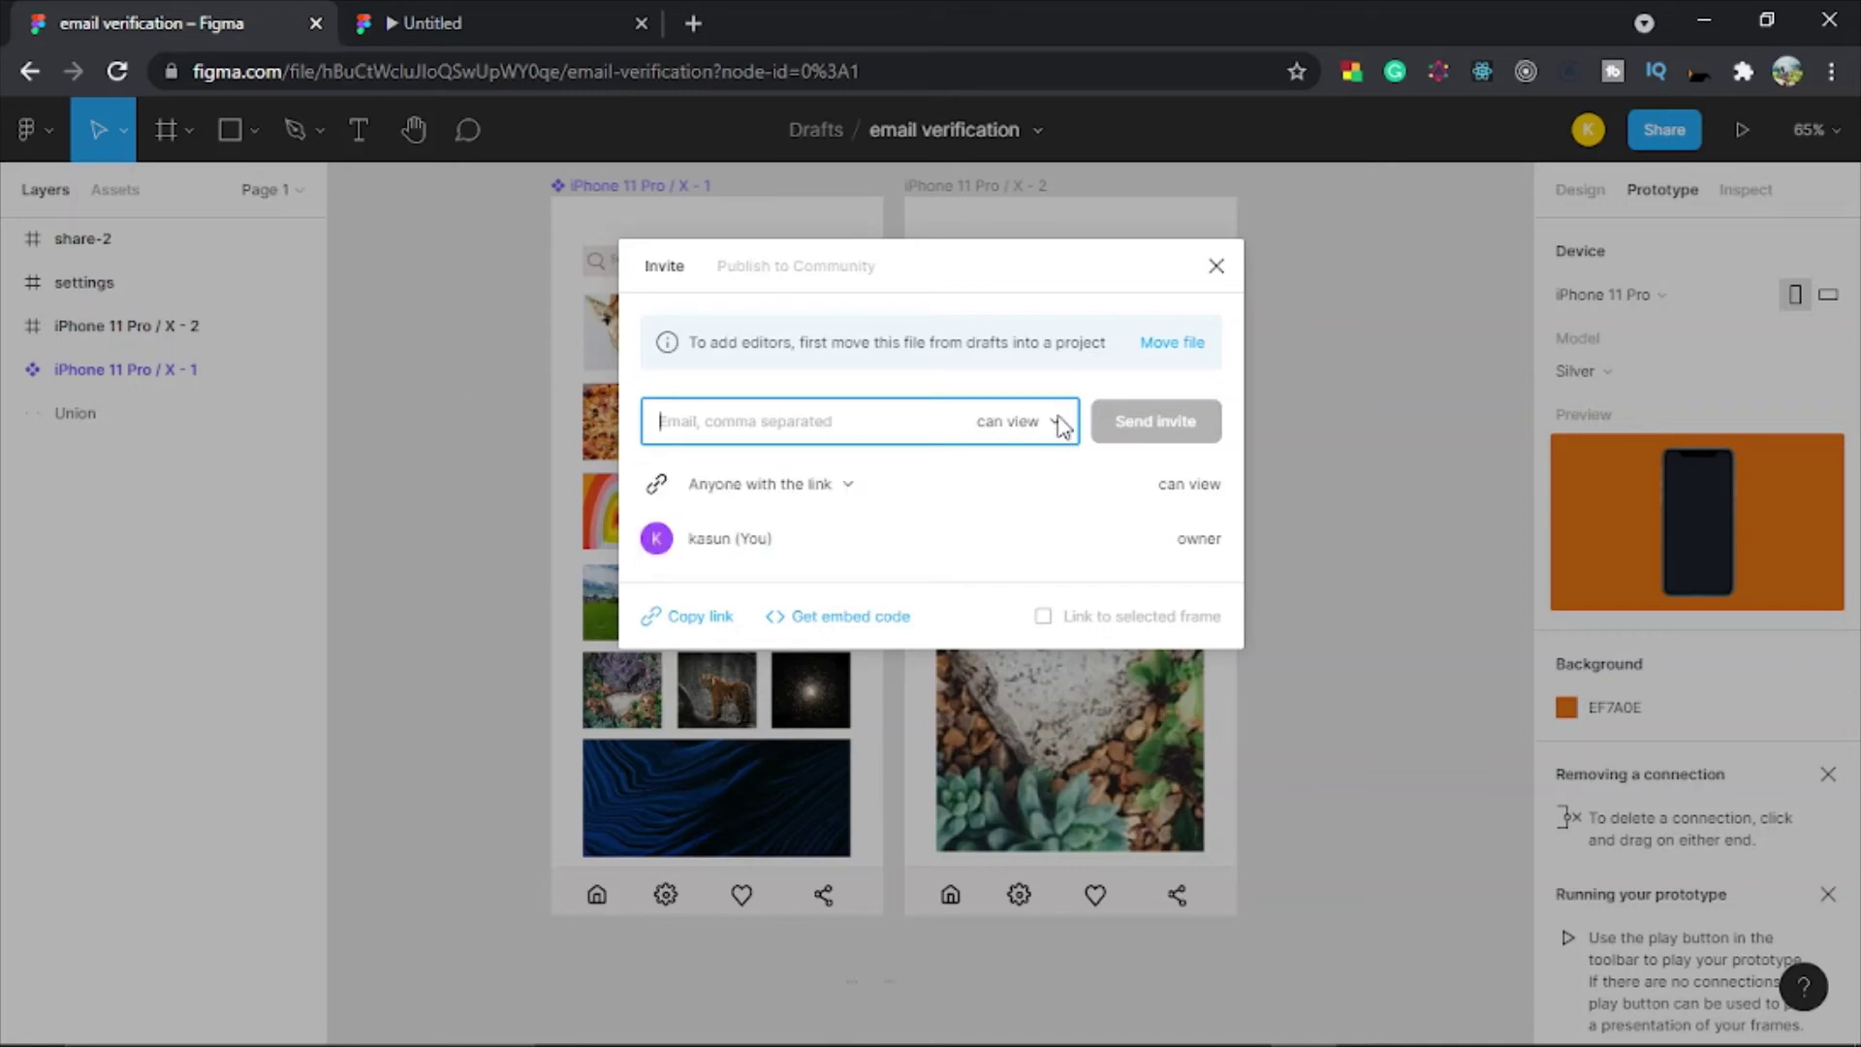
pyautogui.click(1059, 423)
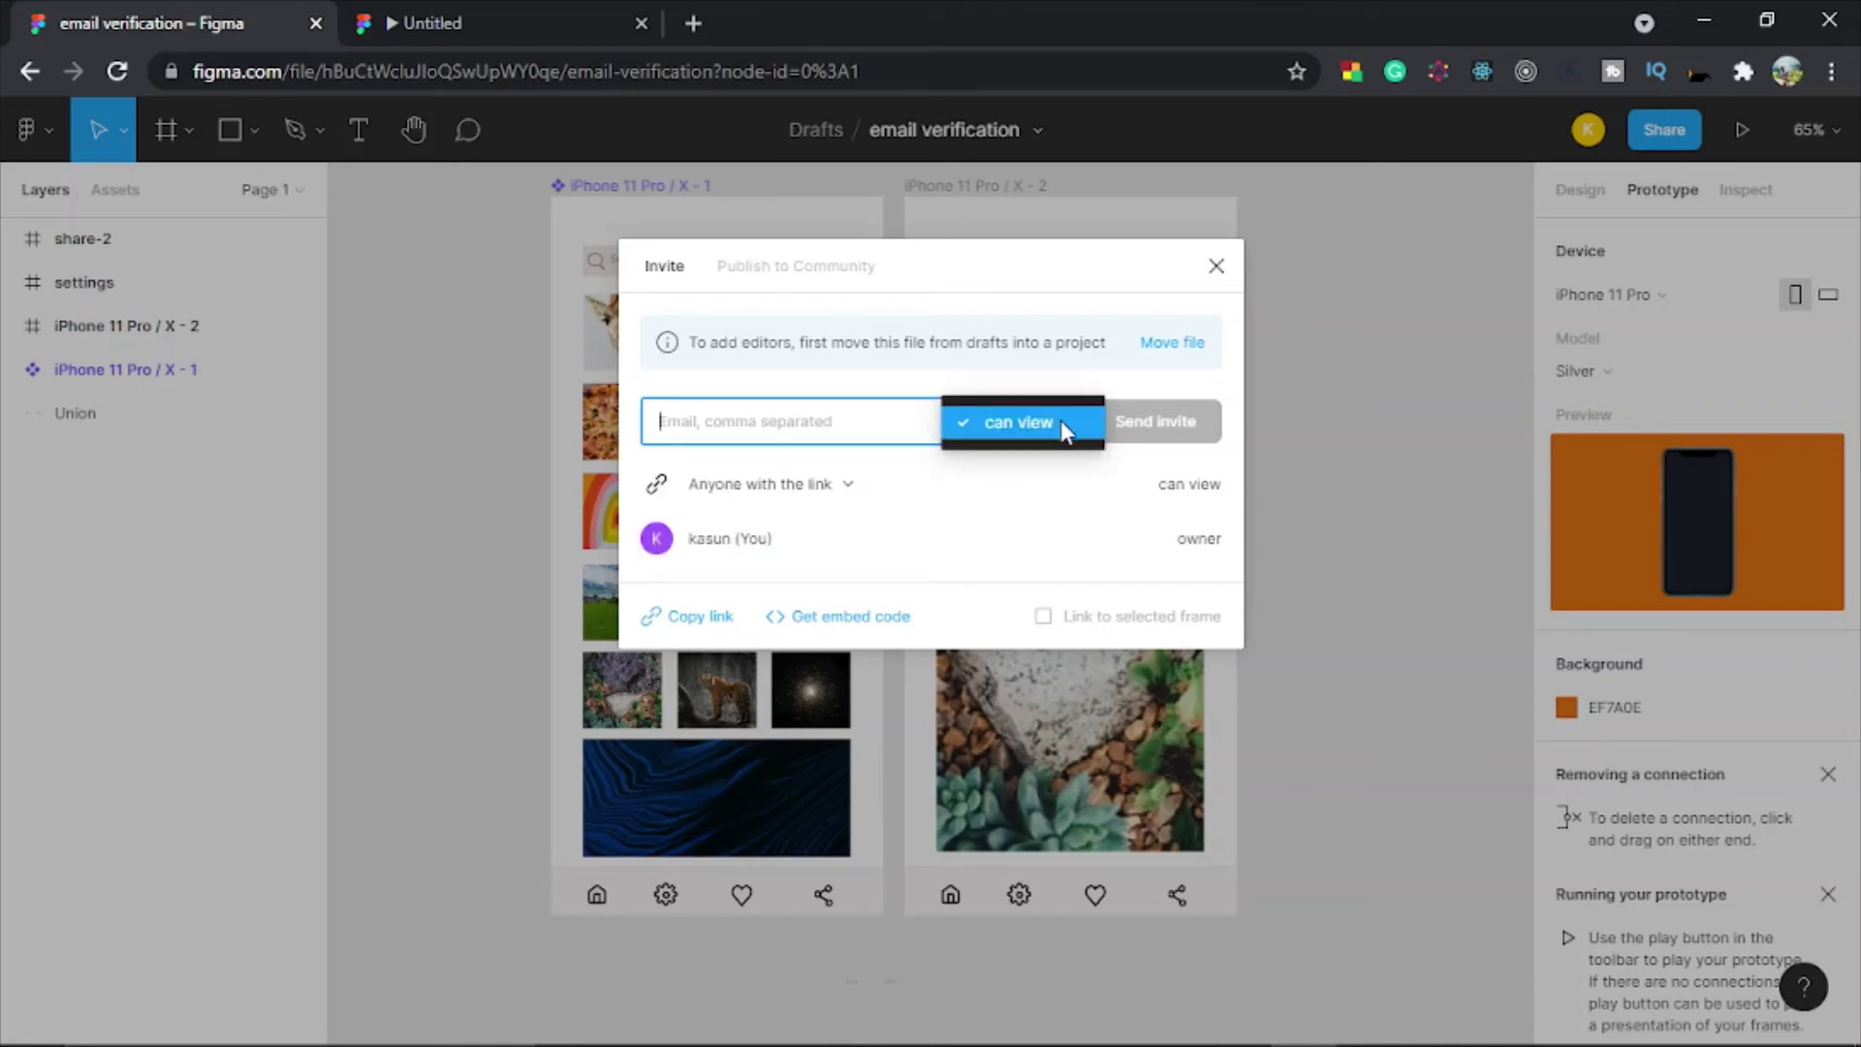
pyautogui.click(1051, 421)
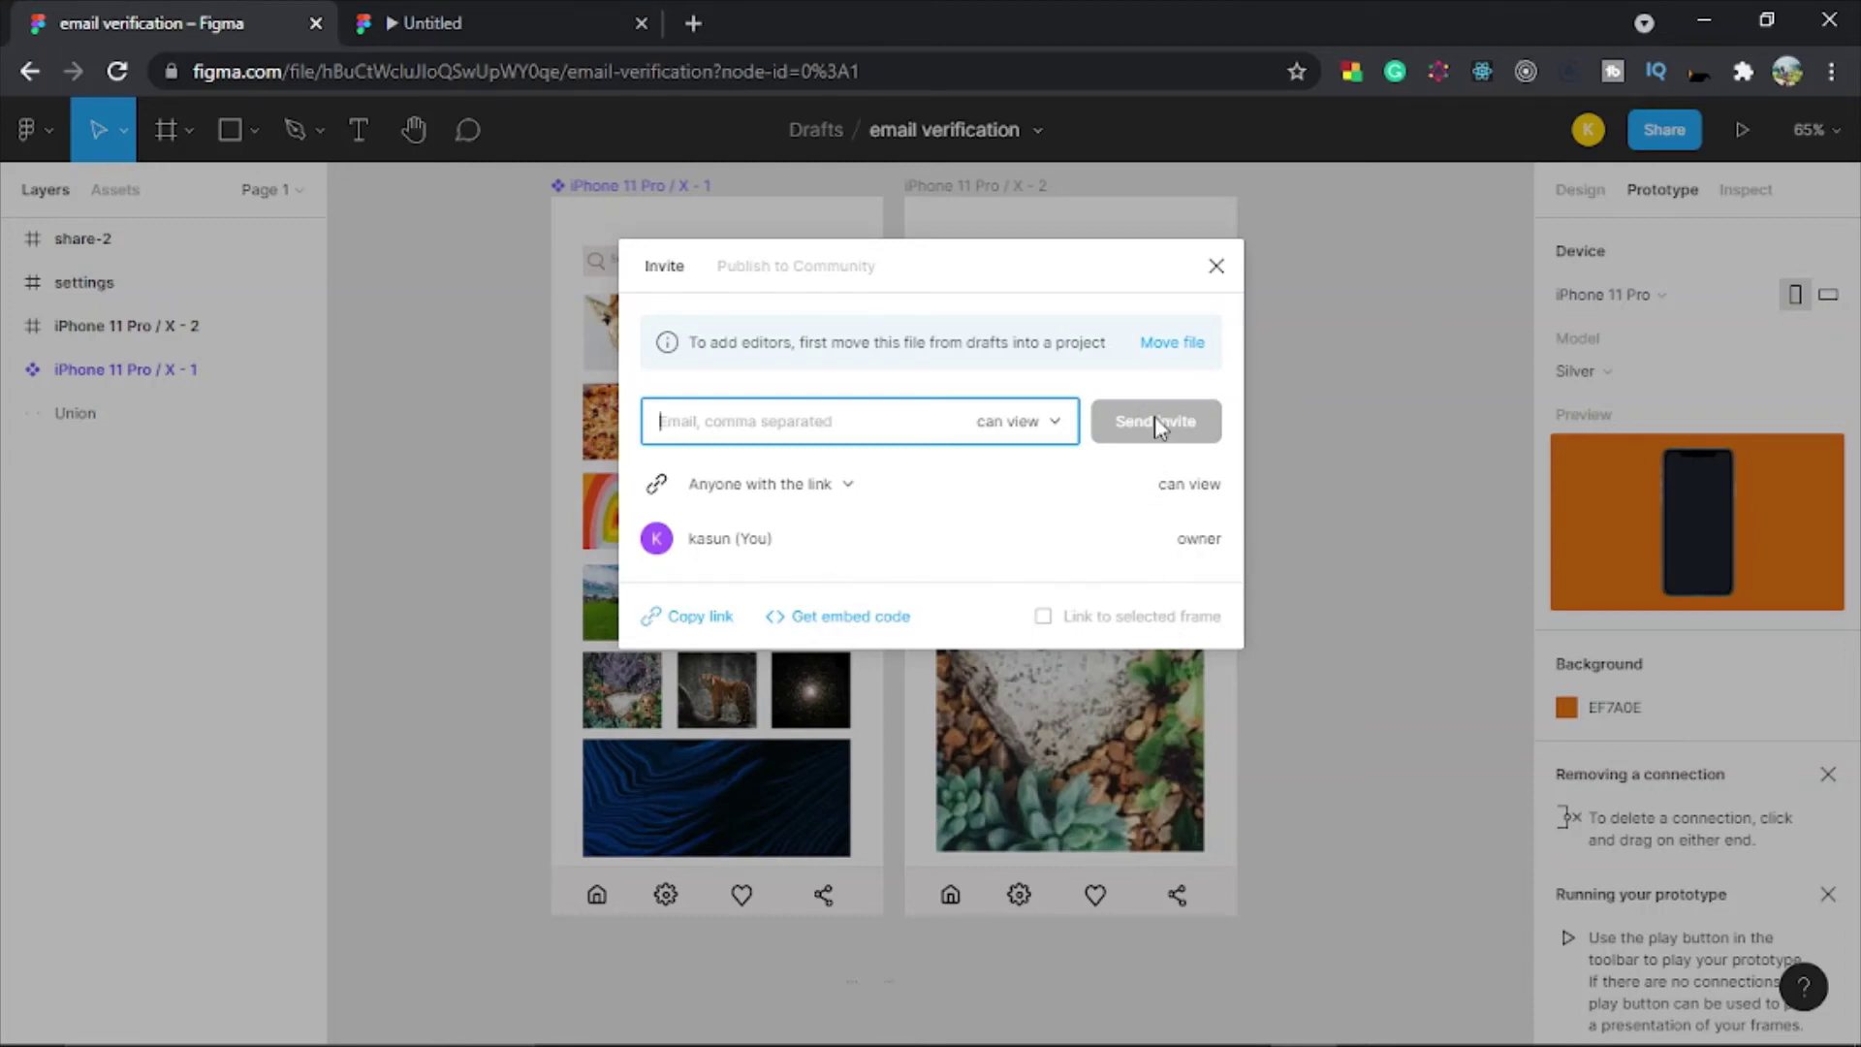
# Step: View the Publish to Community page of the sharing dialog, return to the invite options, and switch to publishing again
pyautogui.click(791, 268)
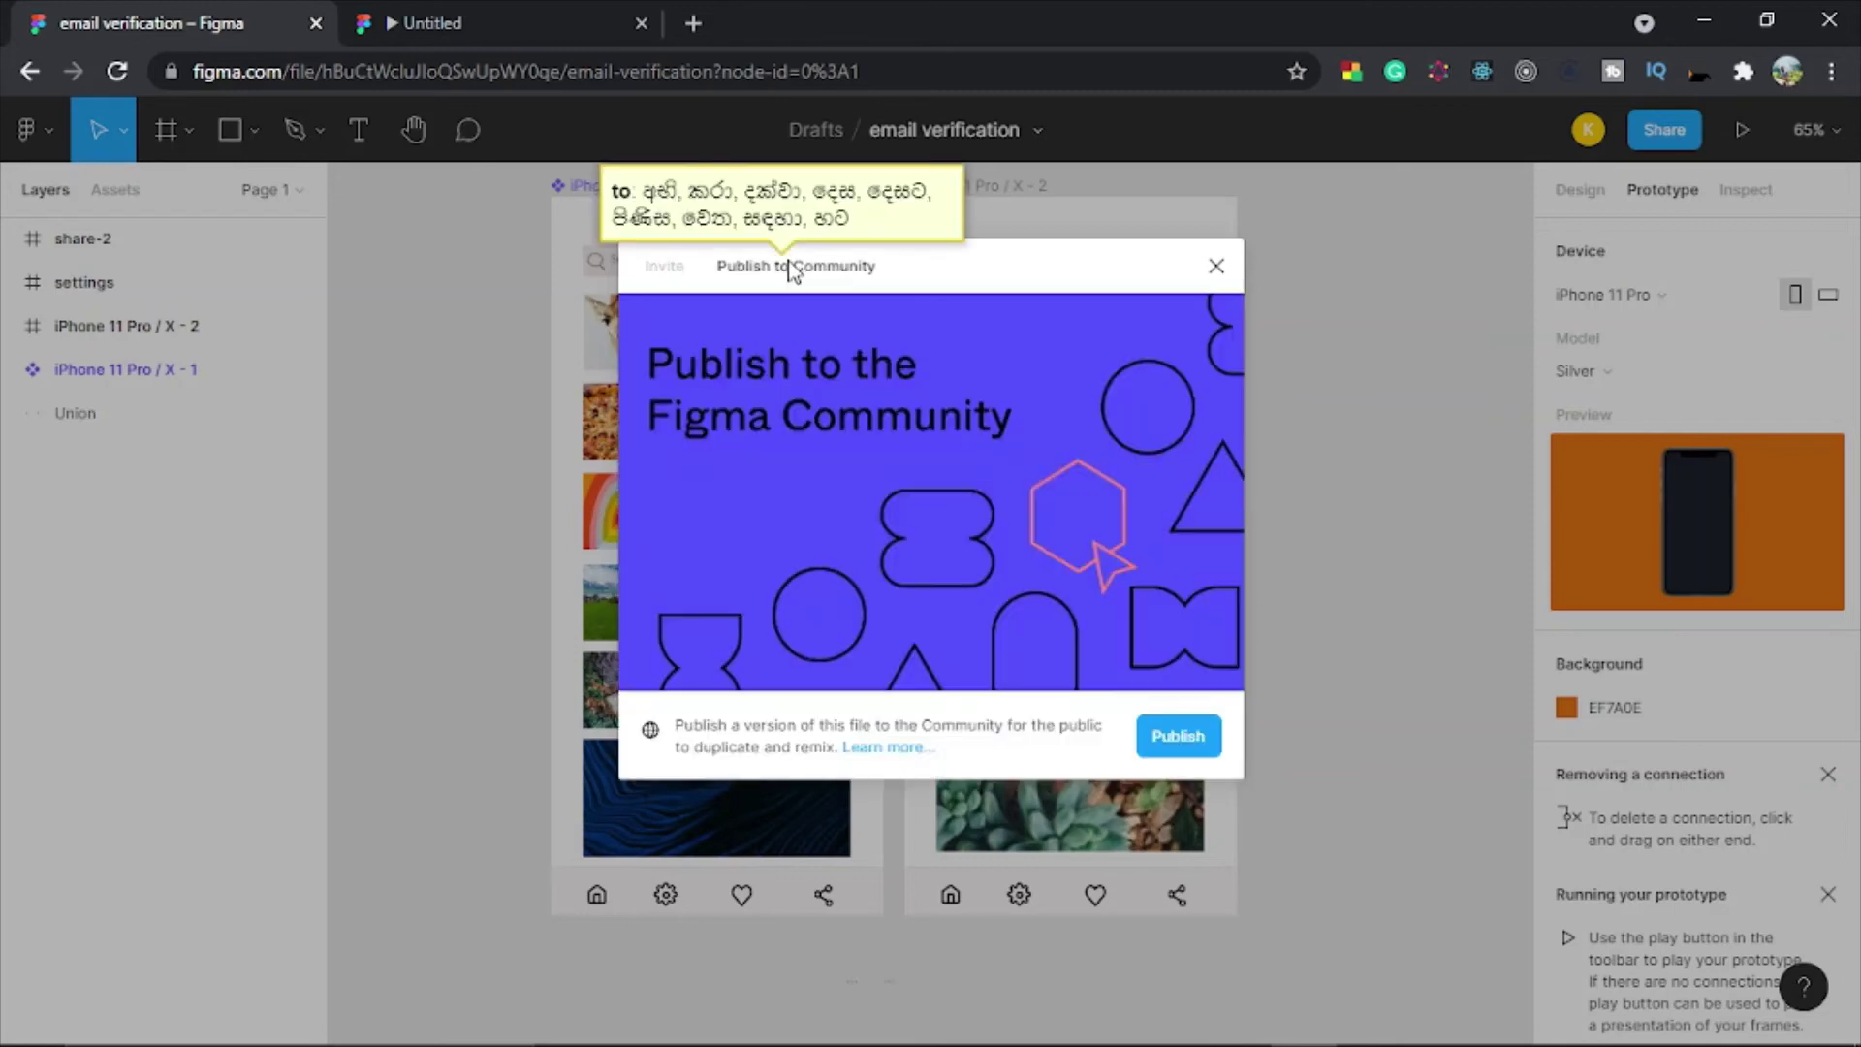
pyautogui.click(667, 266)
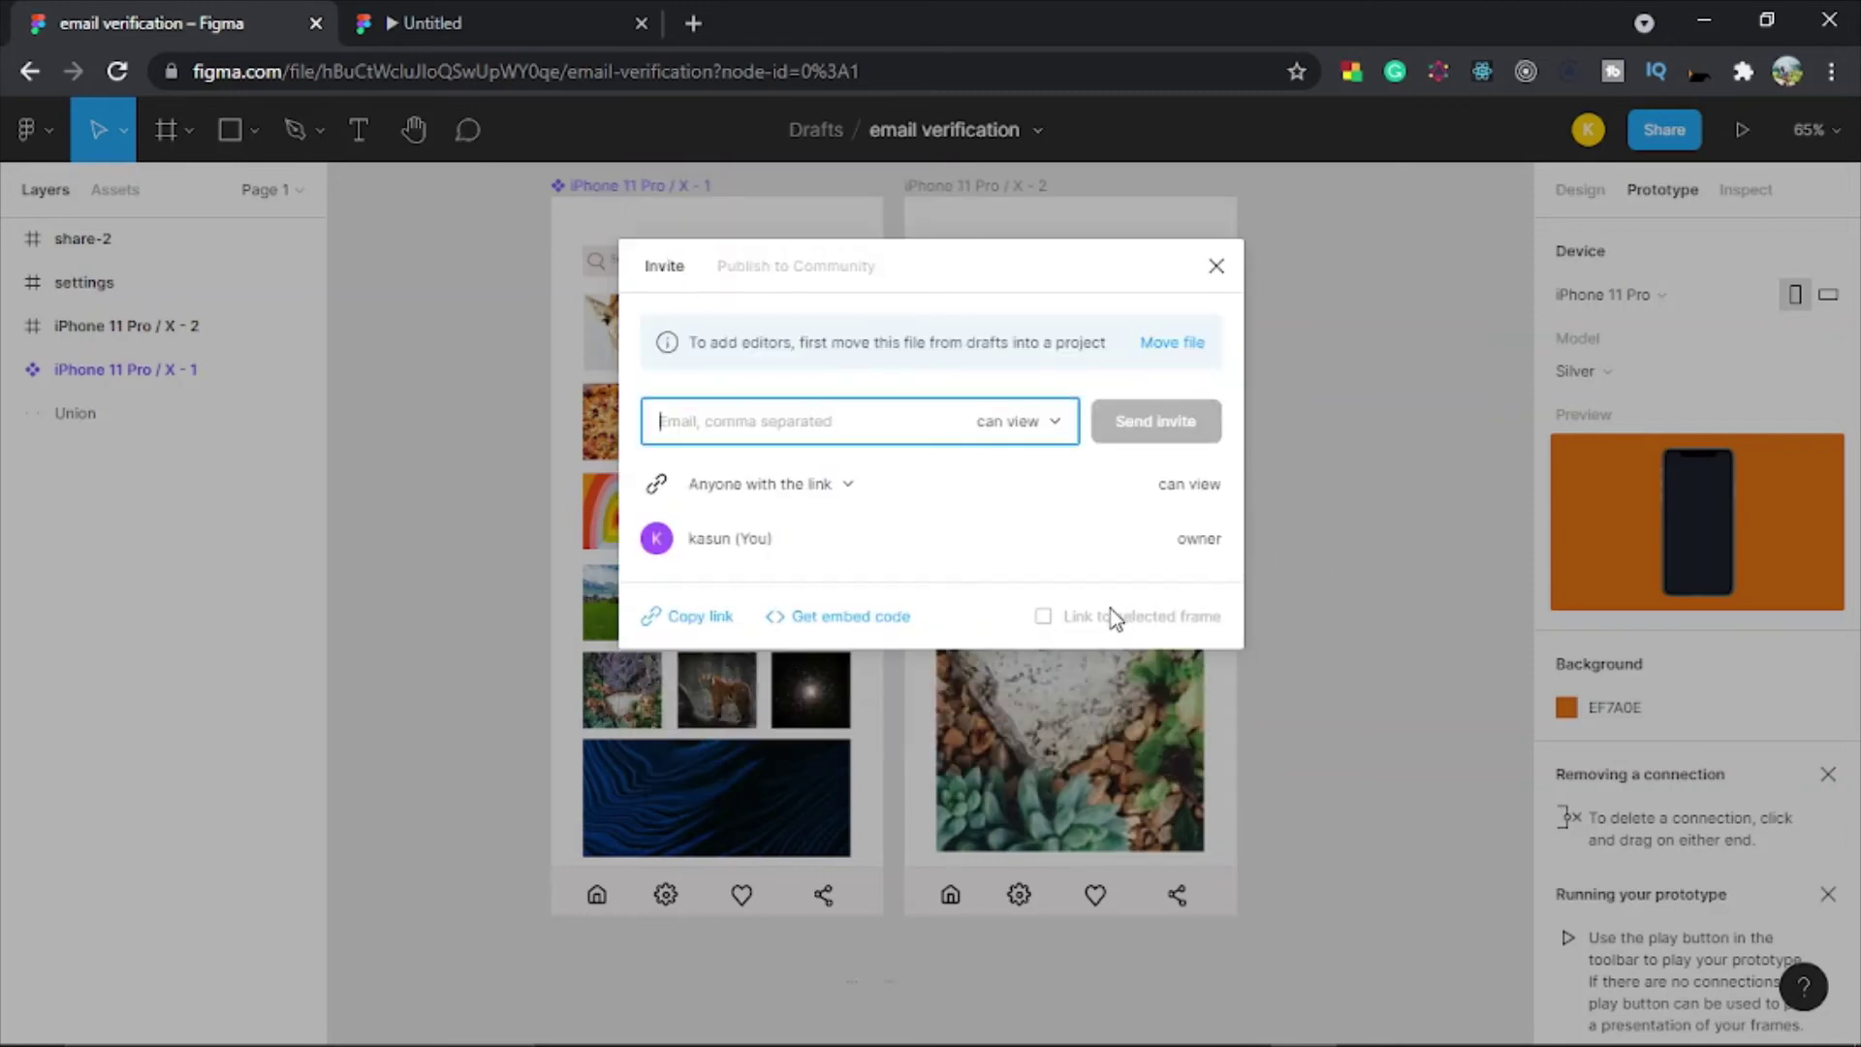
pyautogui.click(803, 266)
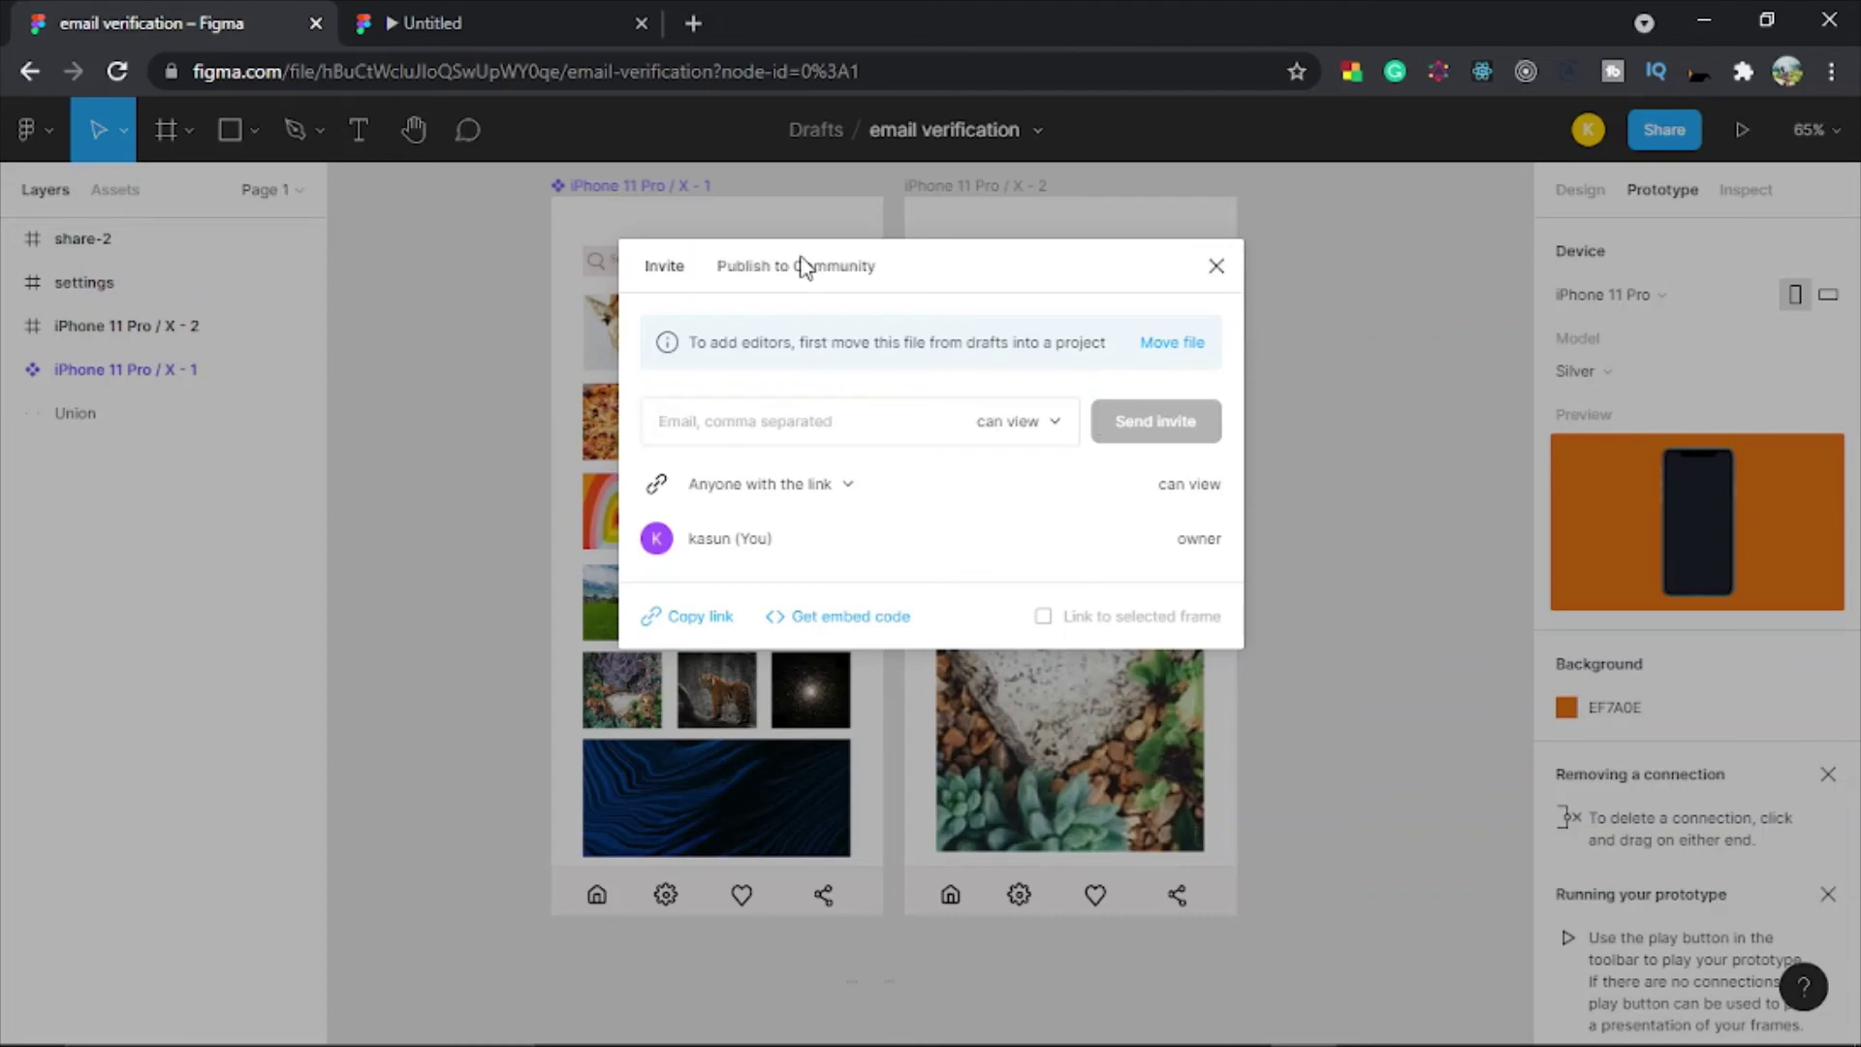
# Step: Close the sharing dialog and try the canvas zoom options: zoom in once, zoom out once, and enter a custom zoom of 65%
pyautogui.click(1217, 265)
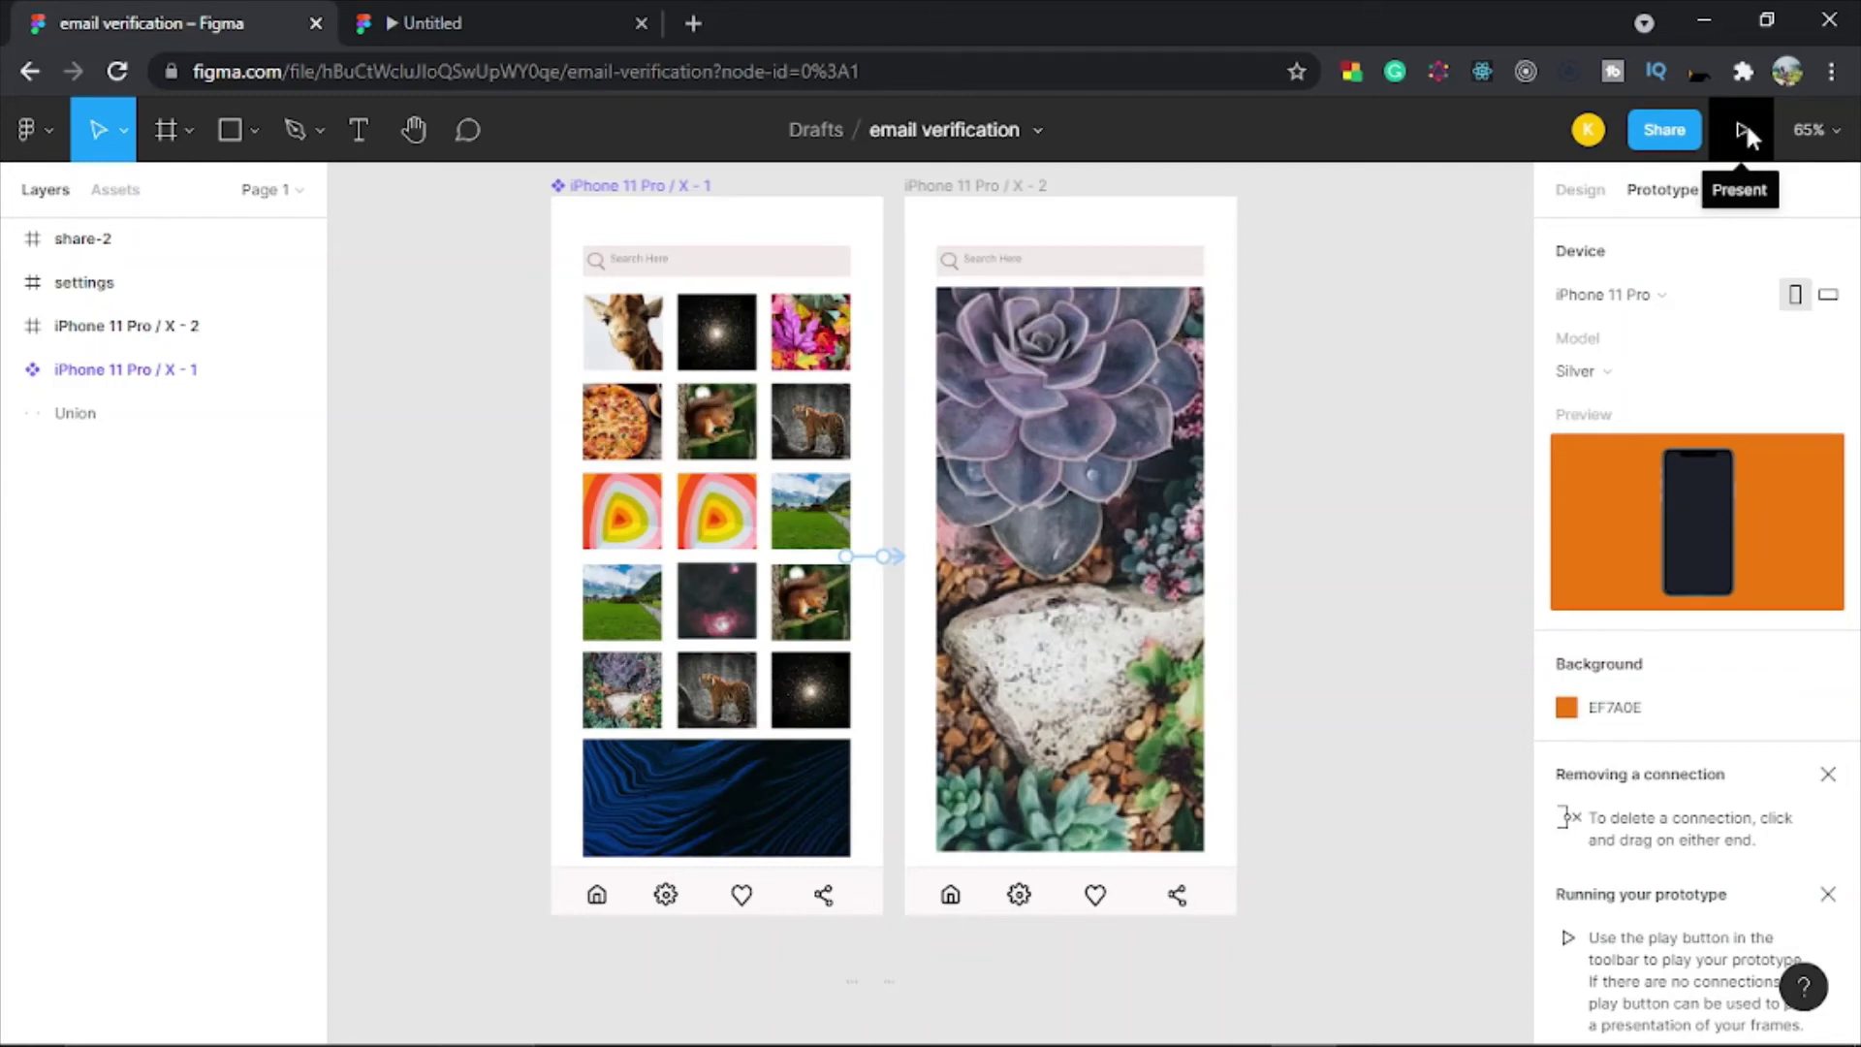
pyautogui.click(1835, 124)
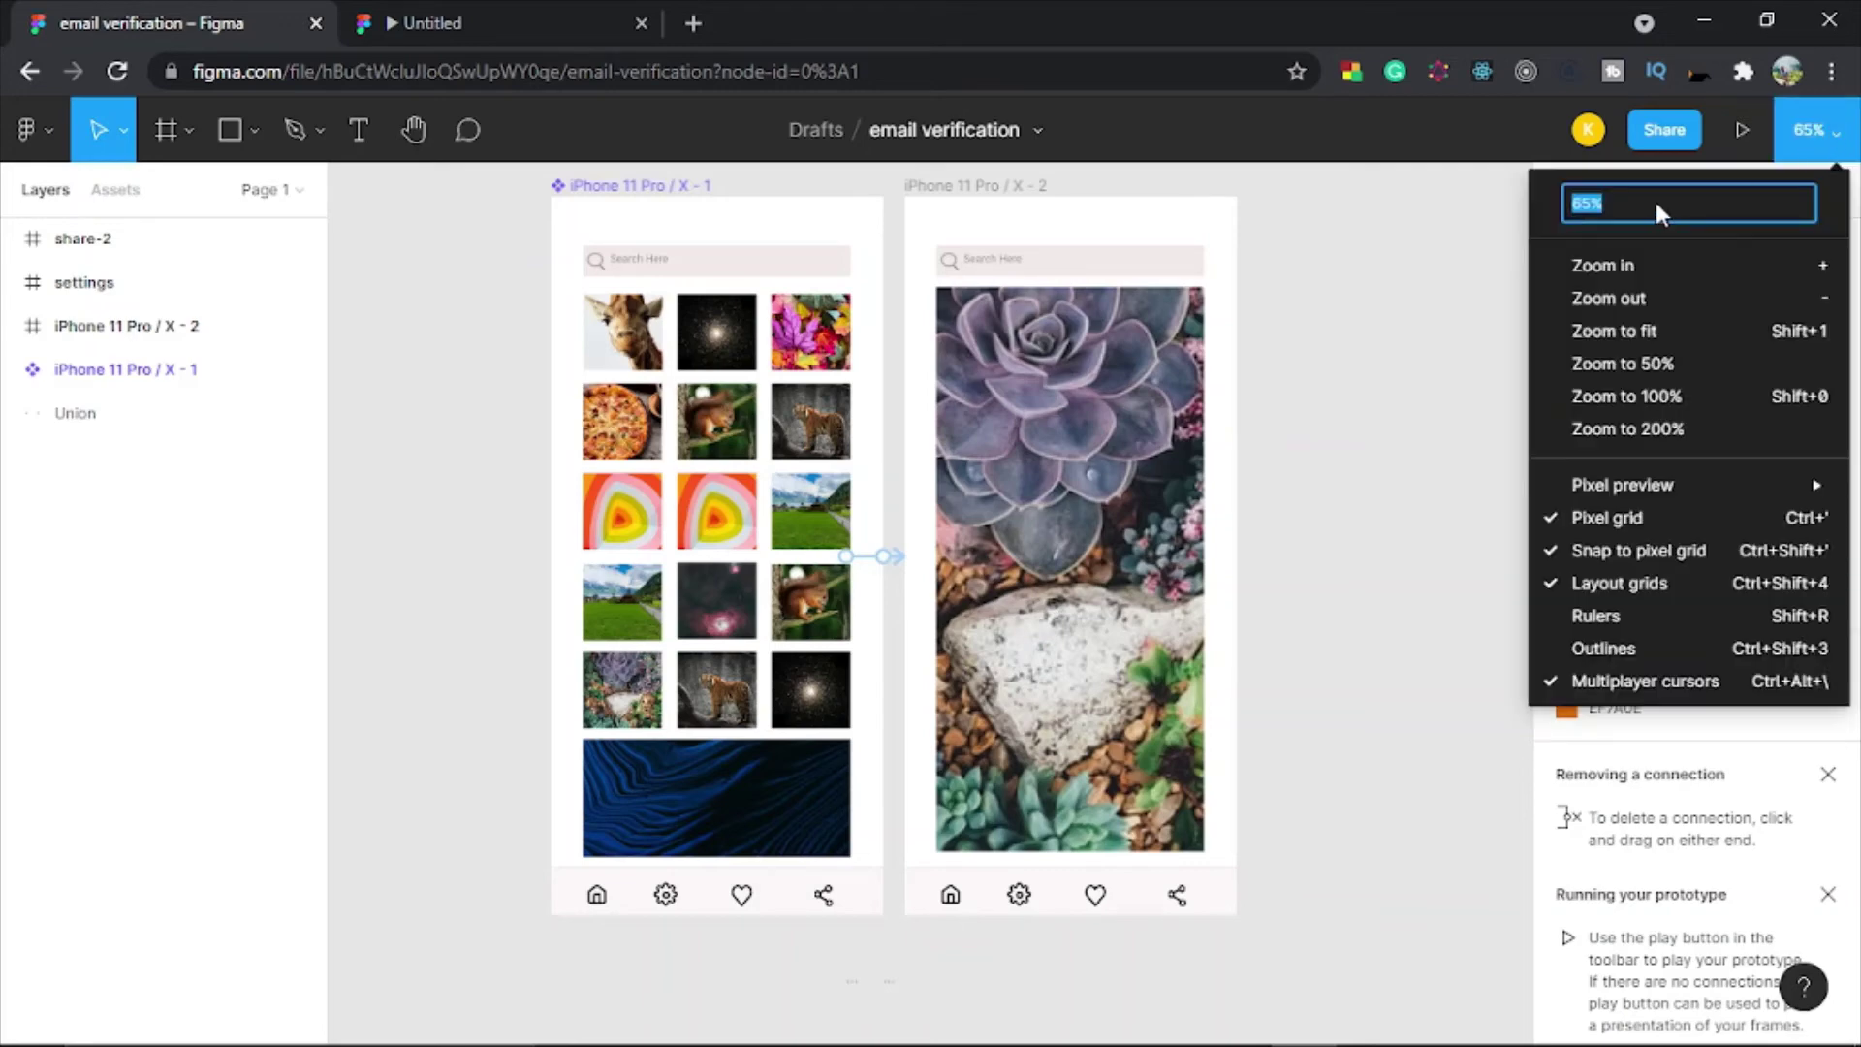
pyautogui.click(1814, 266)
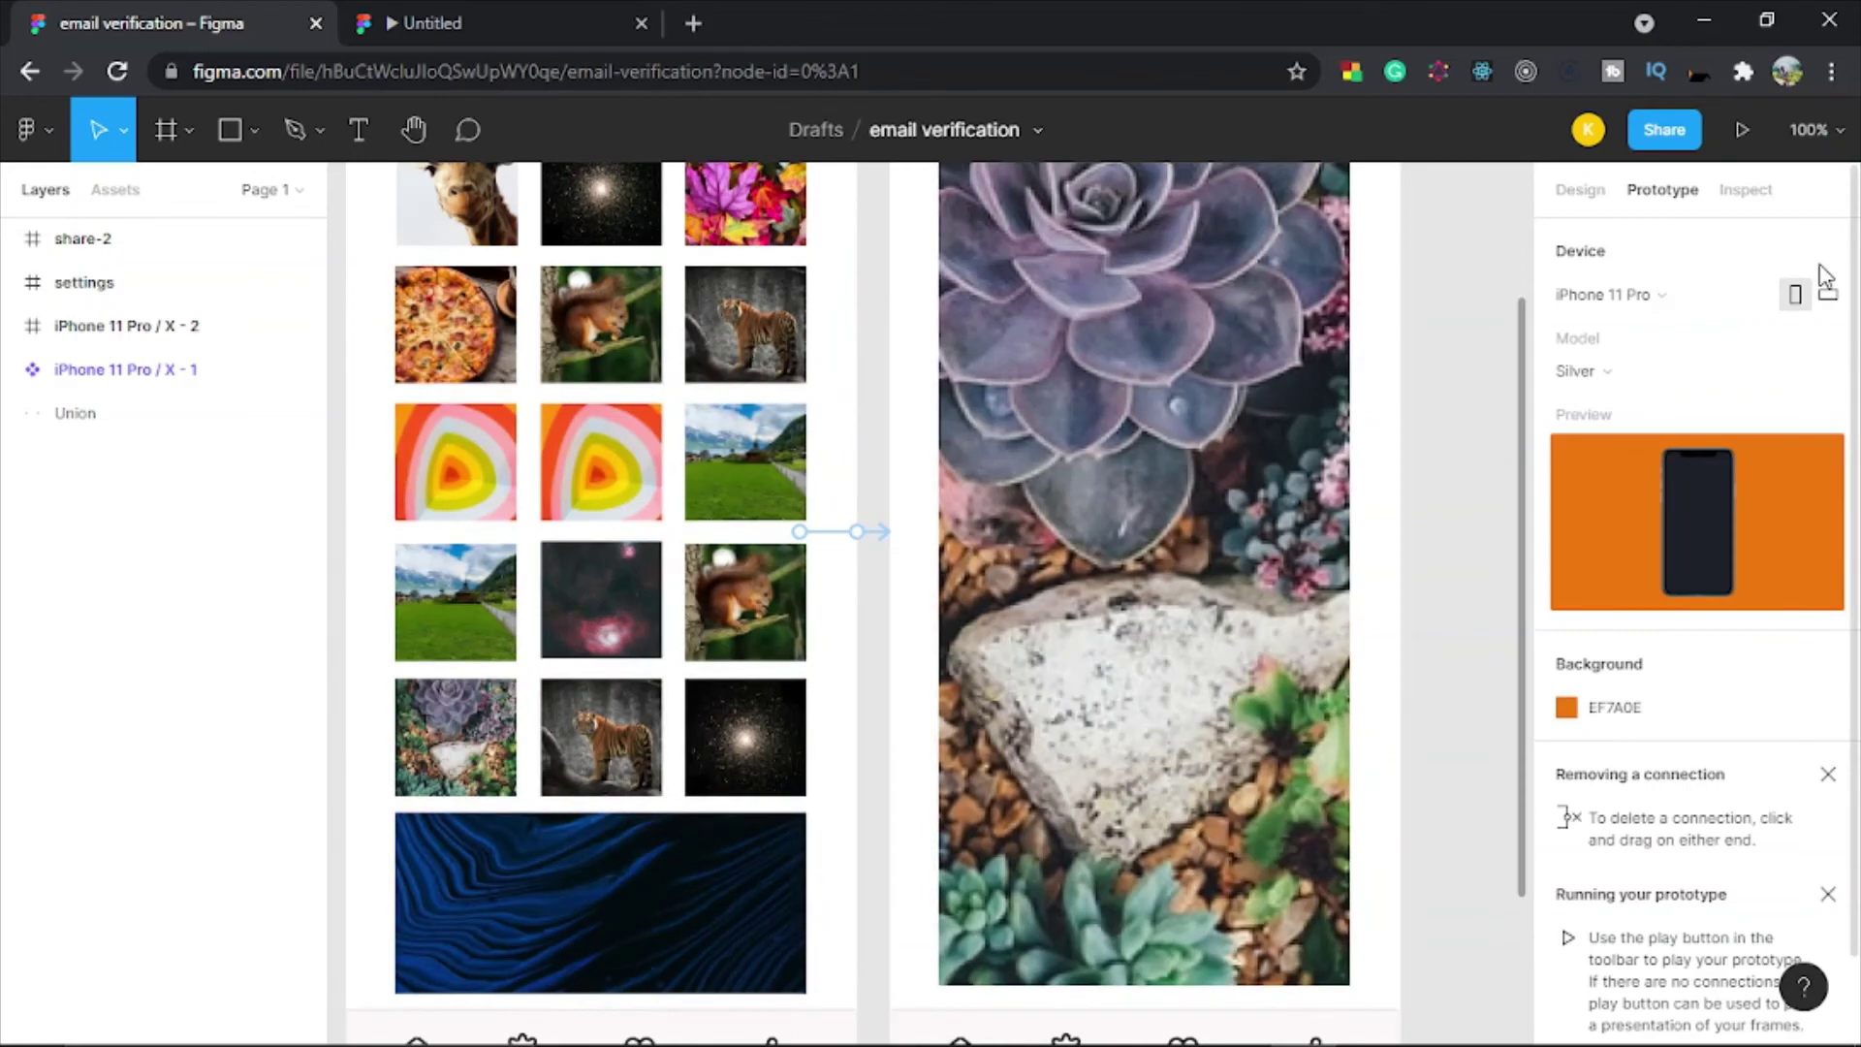
pyautogui.click(1833, 130)
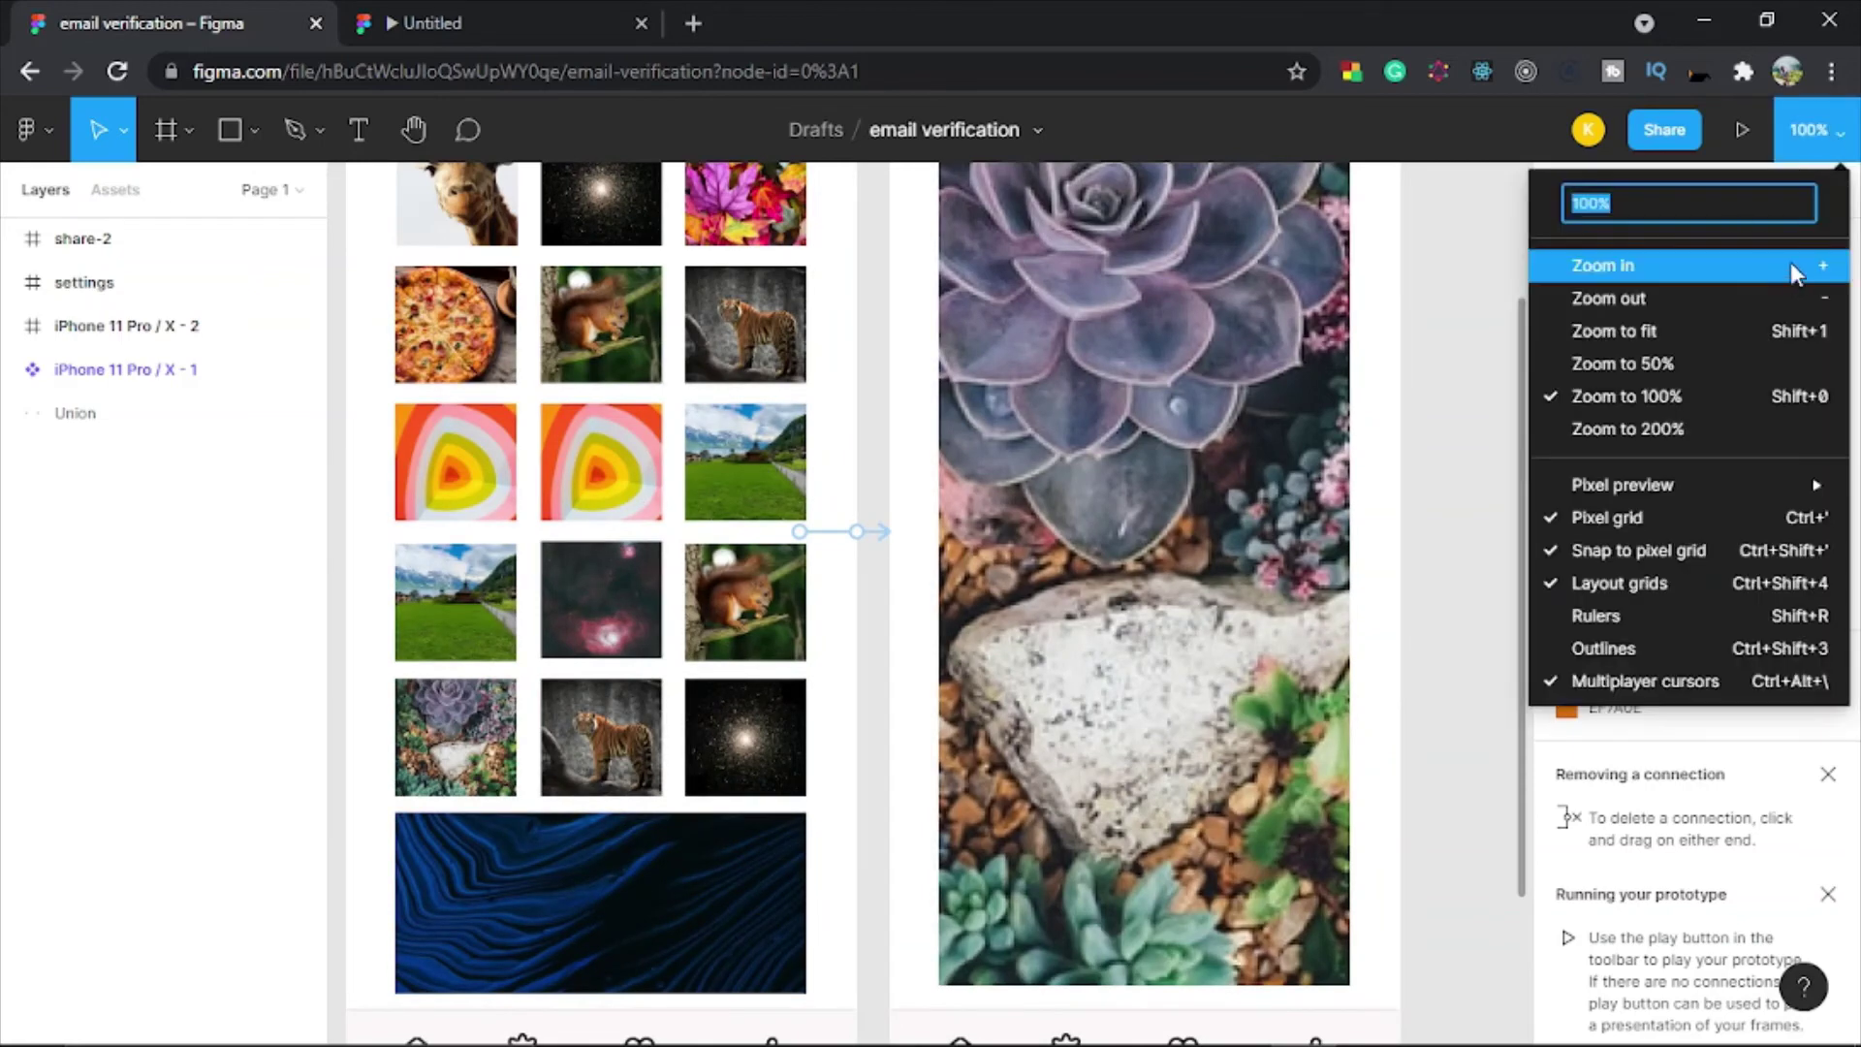
pyautogui.click(1806, 294)
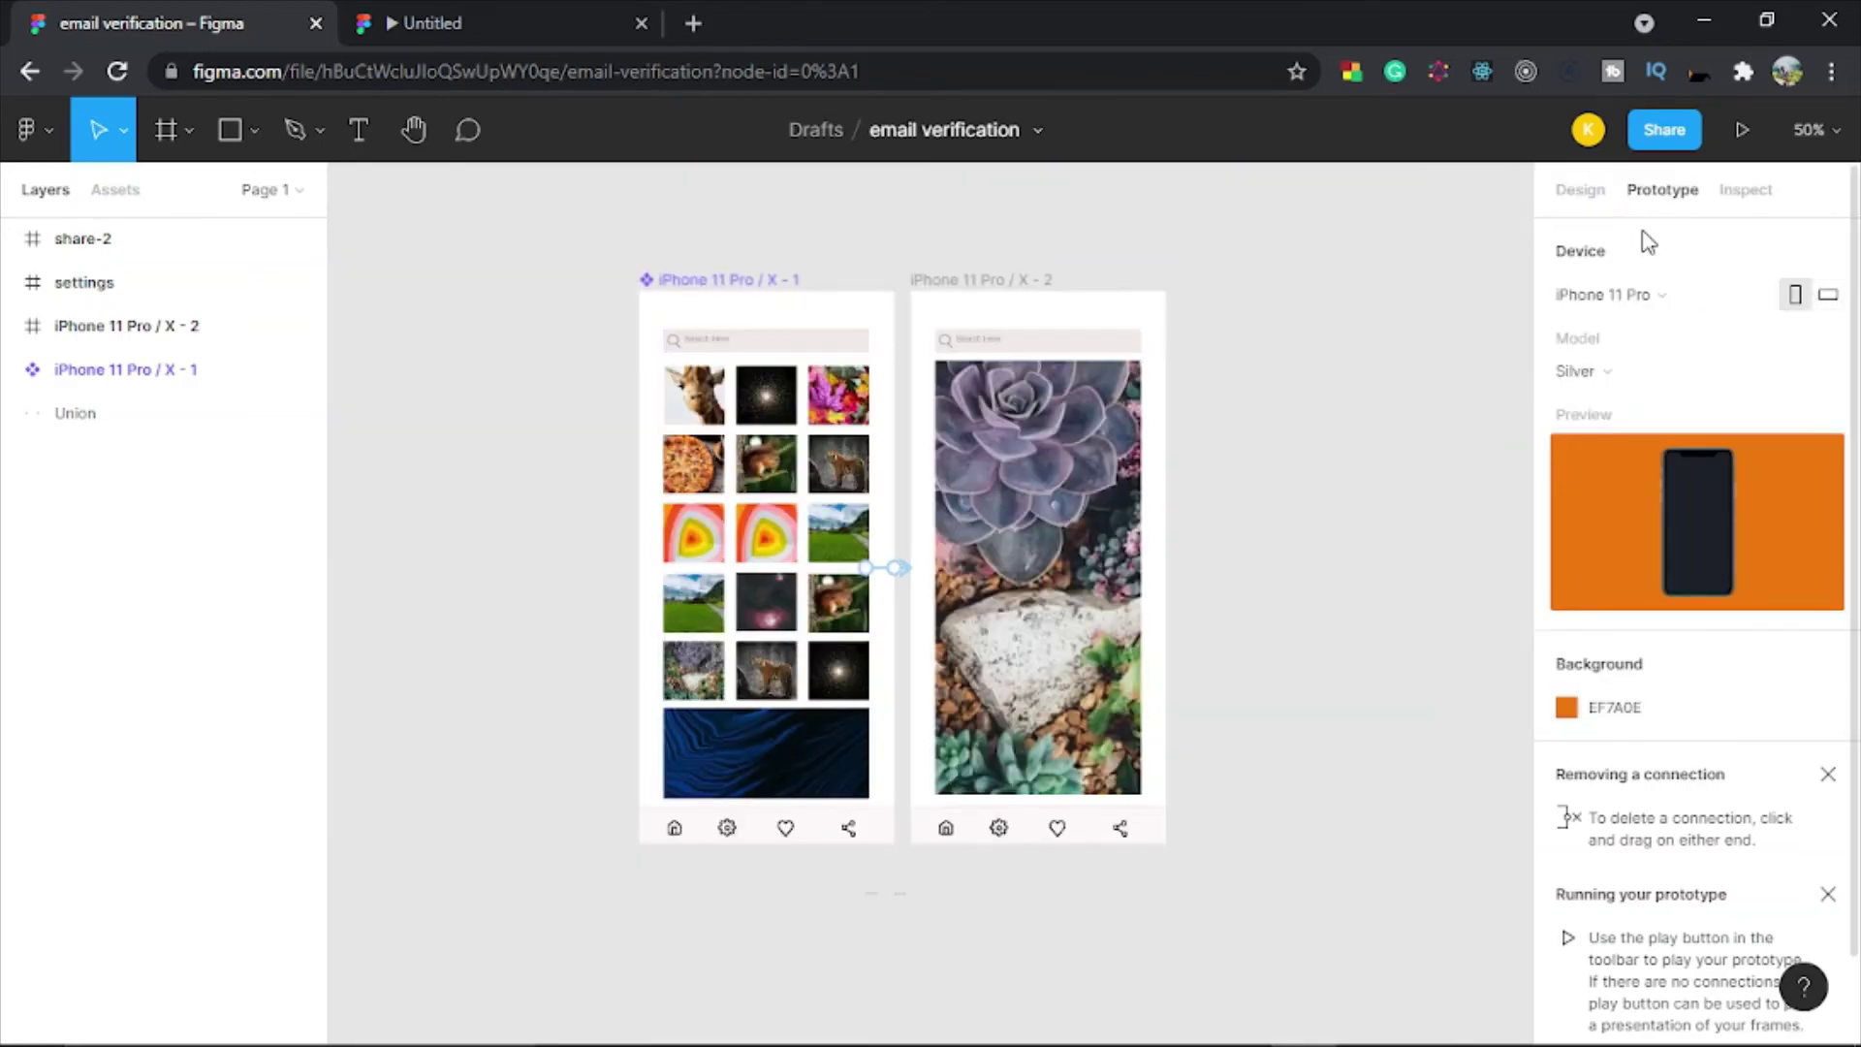
pyautogui.click(1810, 128)
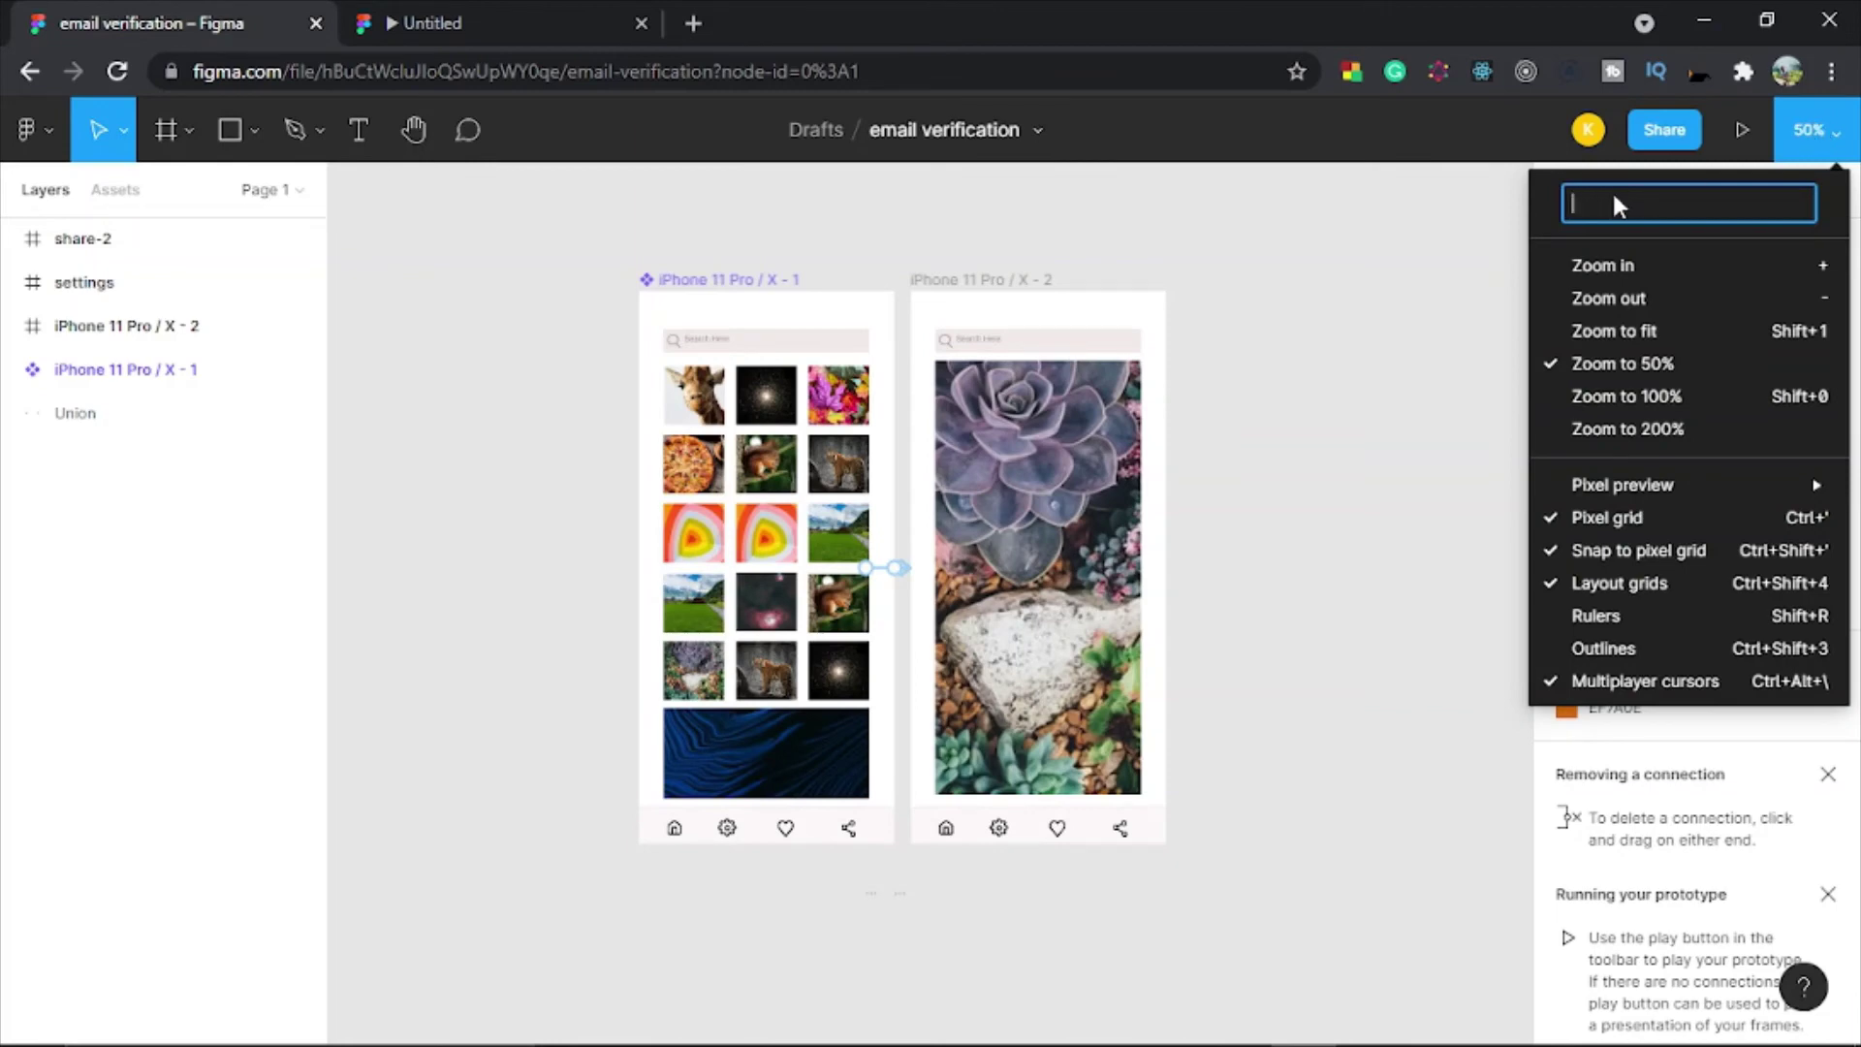
pyautogui.press('Return')
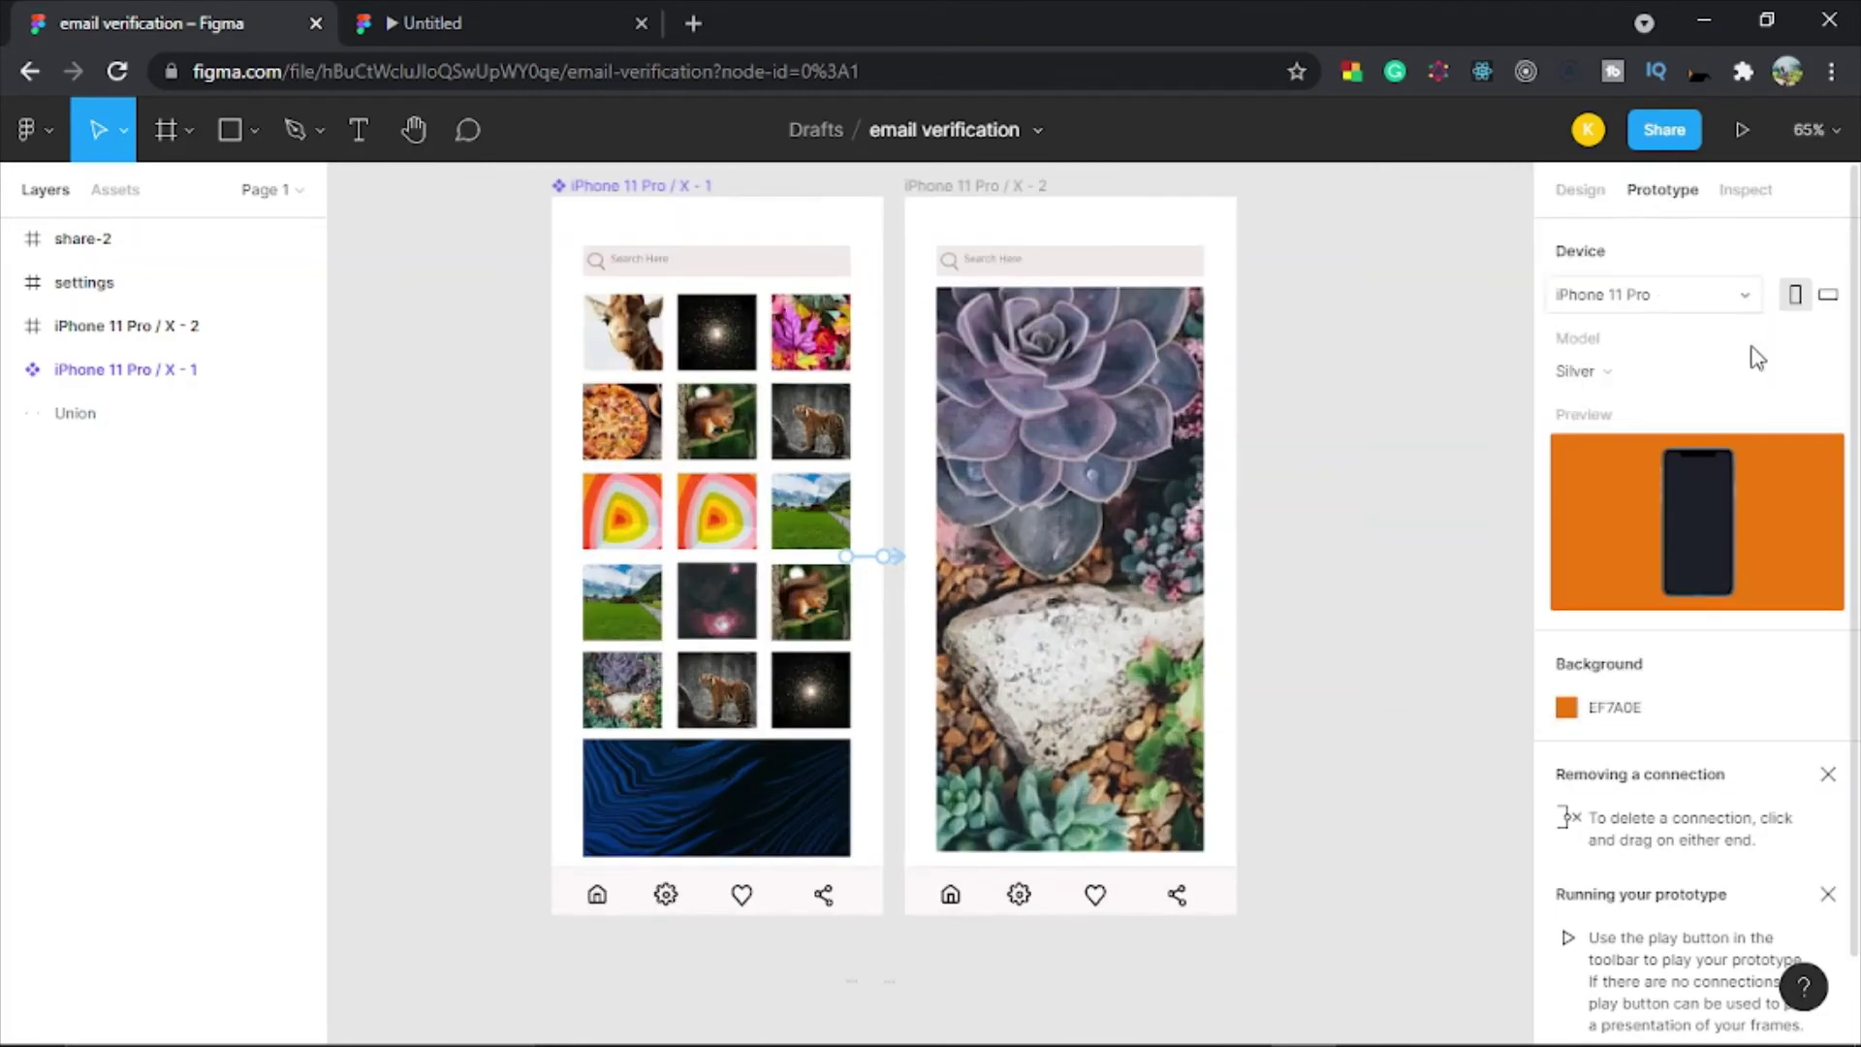